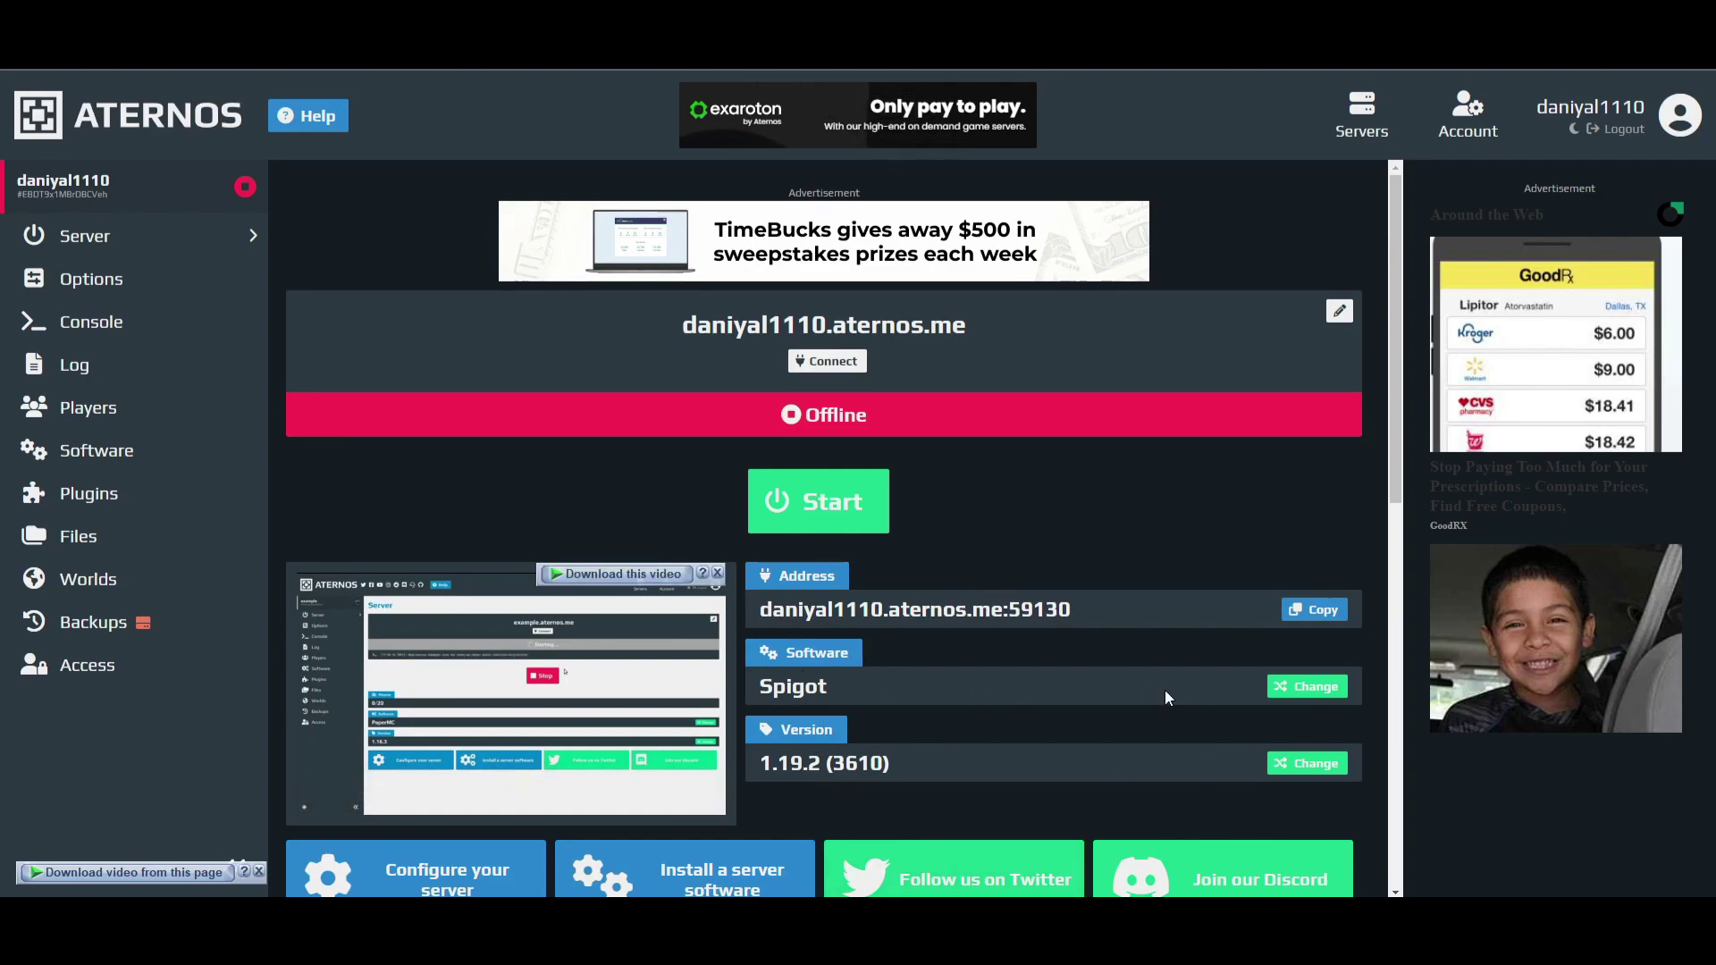
# Step: Keep Spigot 1.19.2 (3610) as the server software version
pyautogui.click(1285, 693)
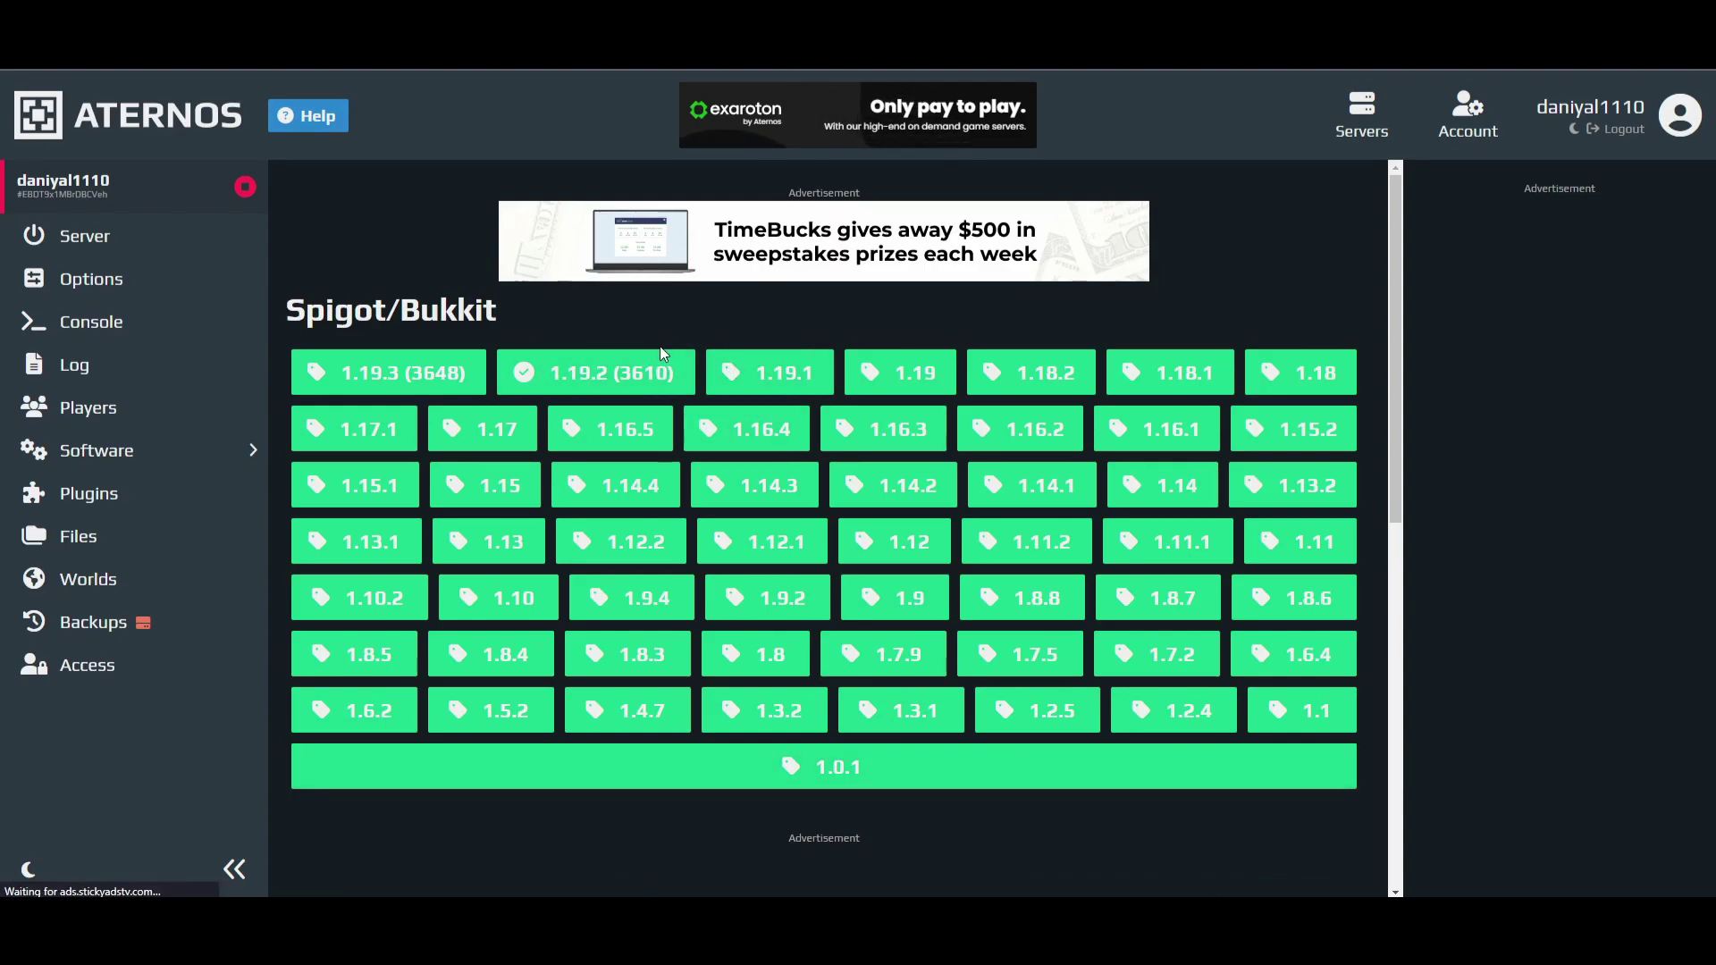
pyautogui.click(606, 375)
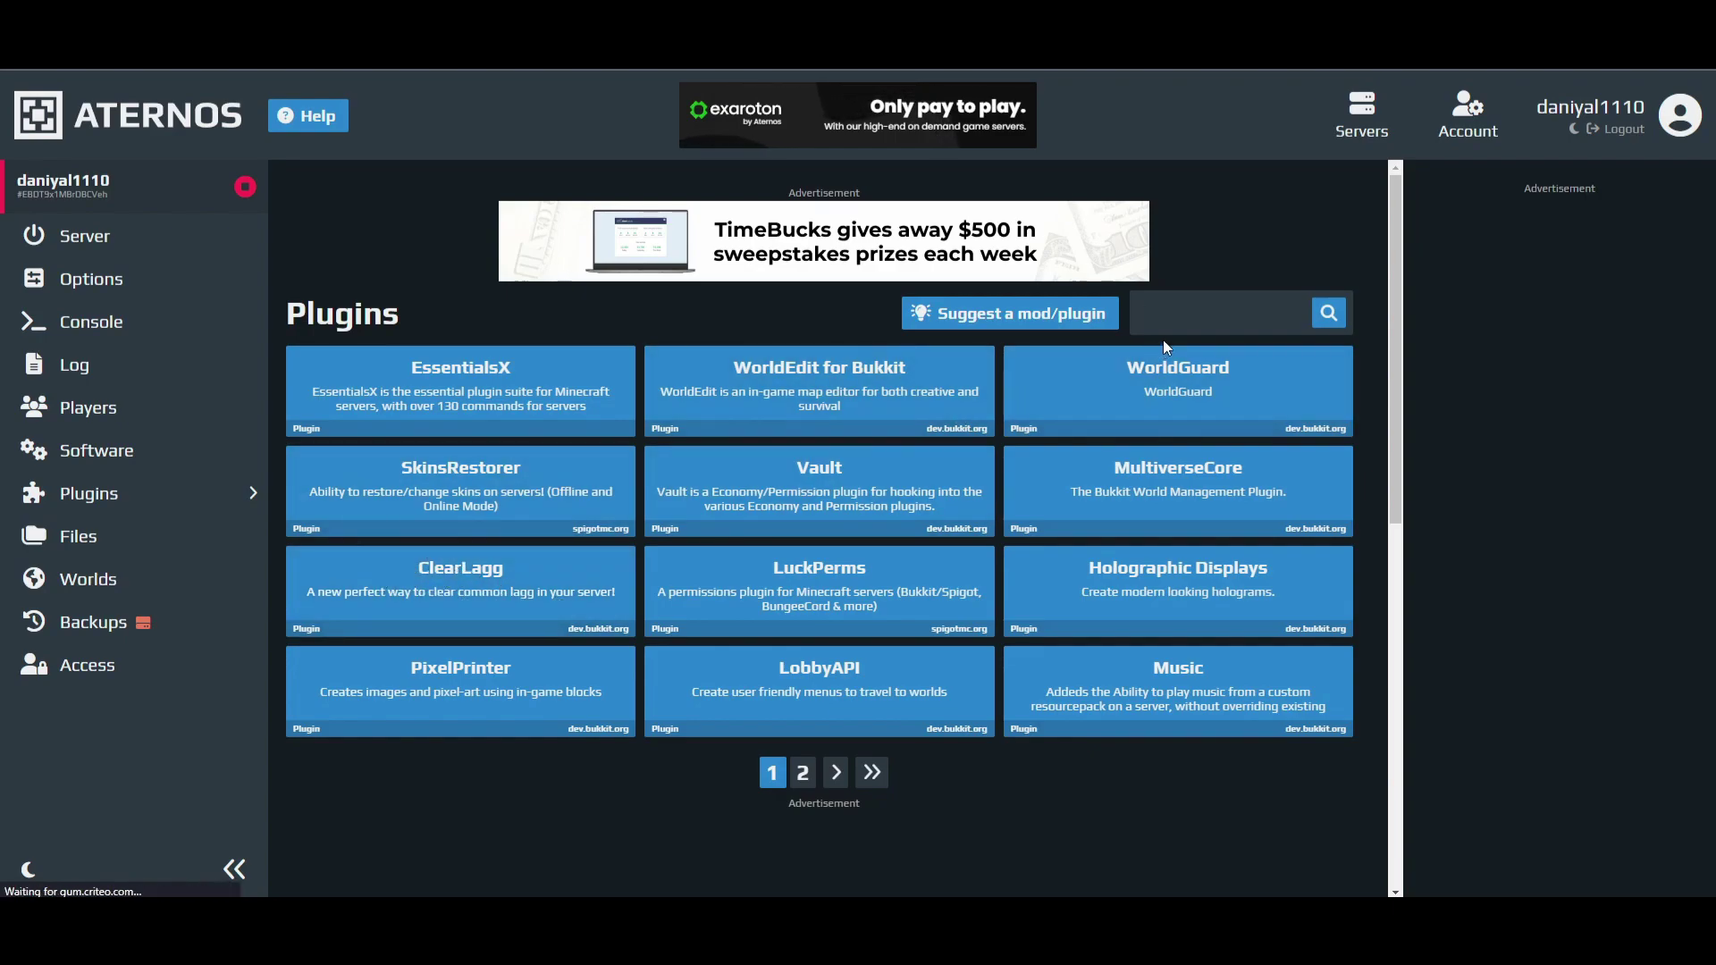
# Step: Search the plugins for 'clearlagg' and install ClearLagg v3.2.2
pyautogui.write('clearlagg')
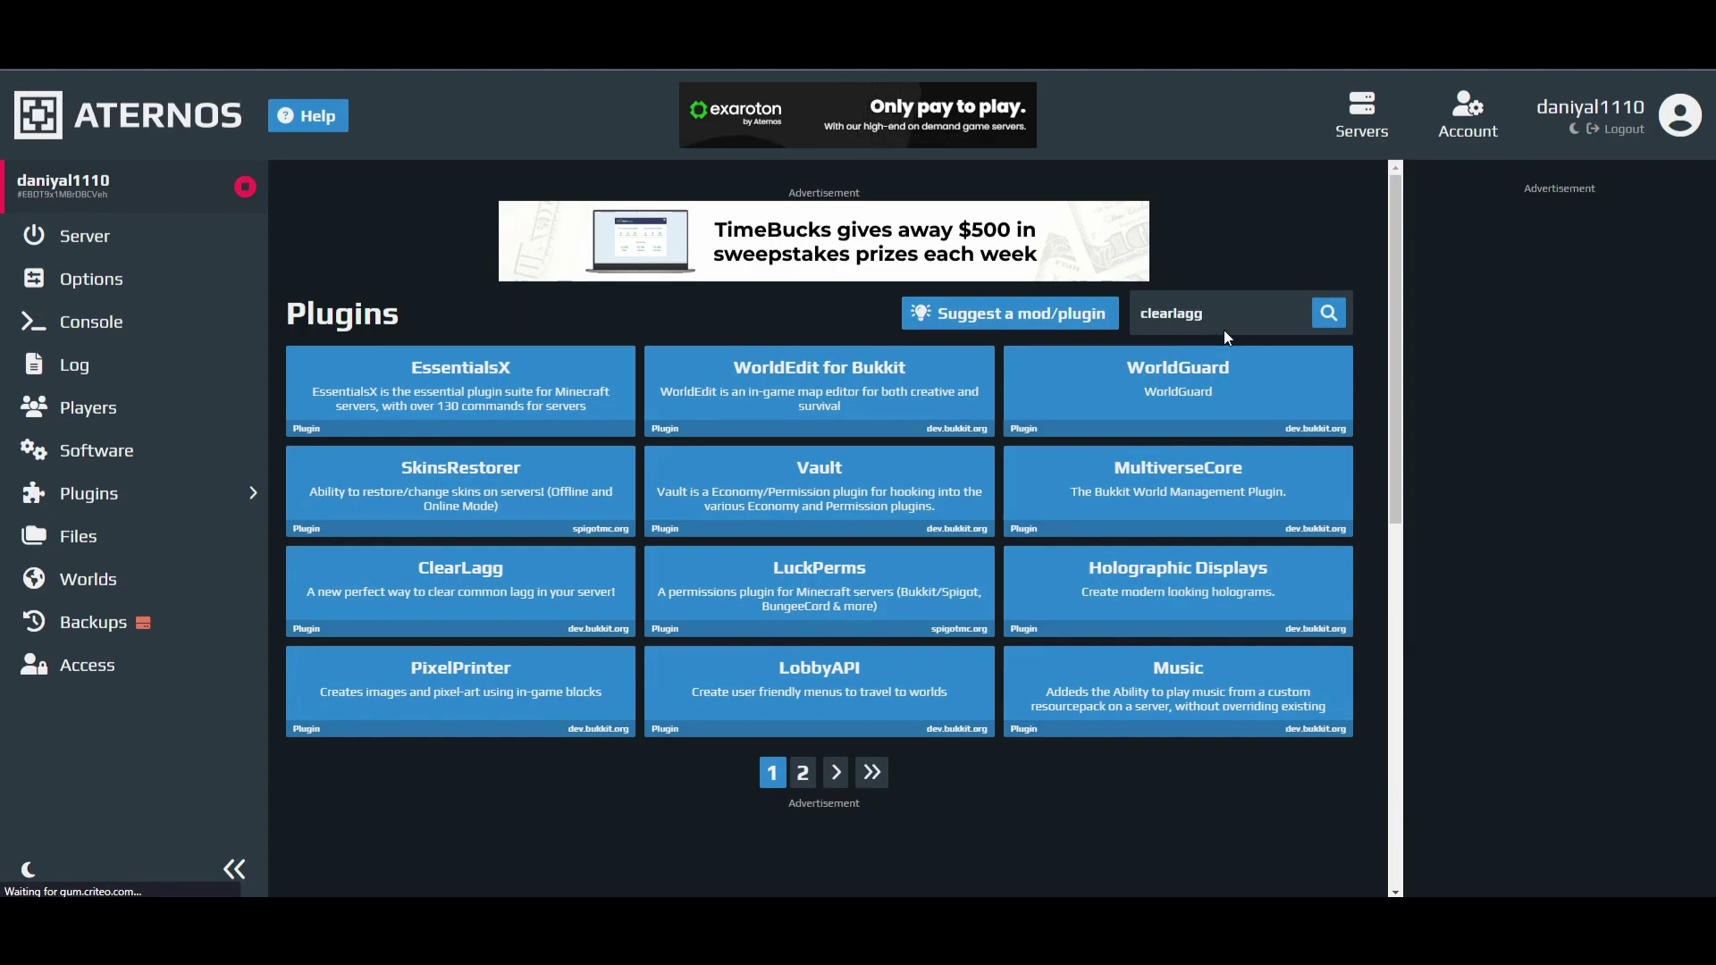
pyautogui.click(1322, 313)
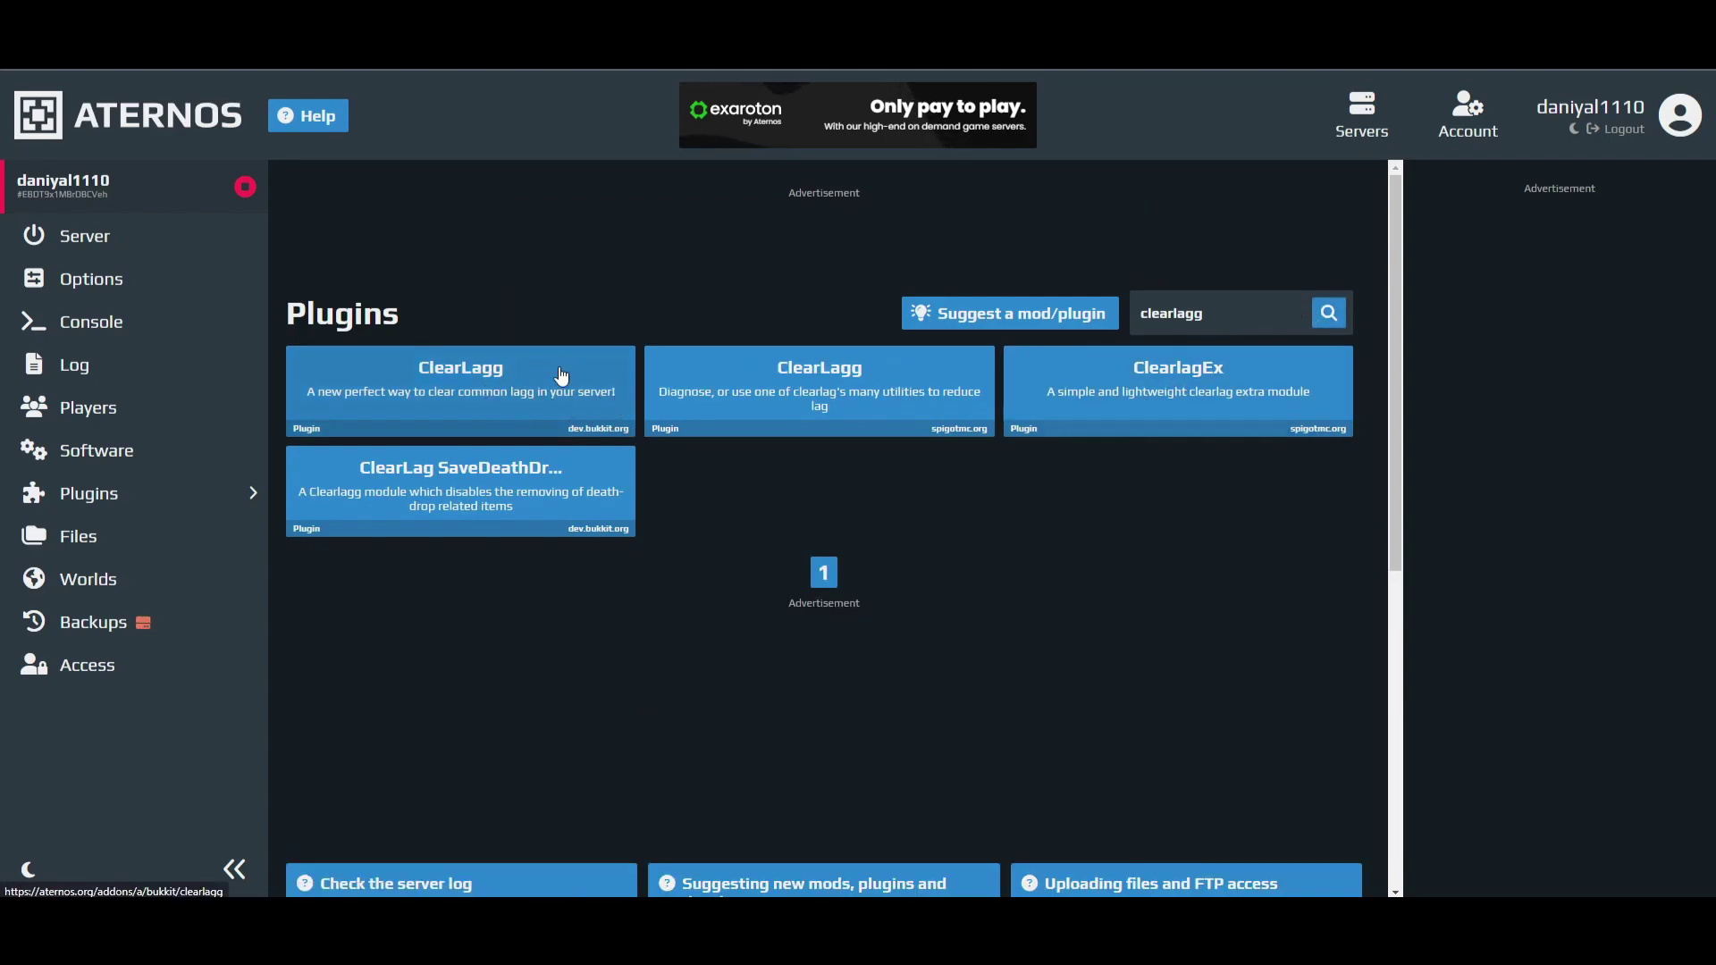
pyautogui.click(428, 394)
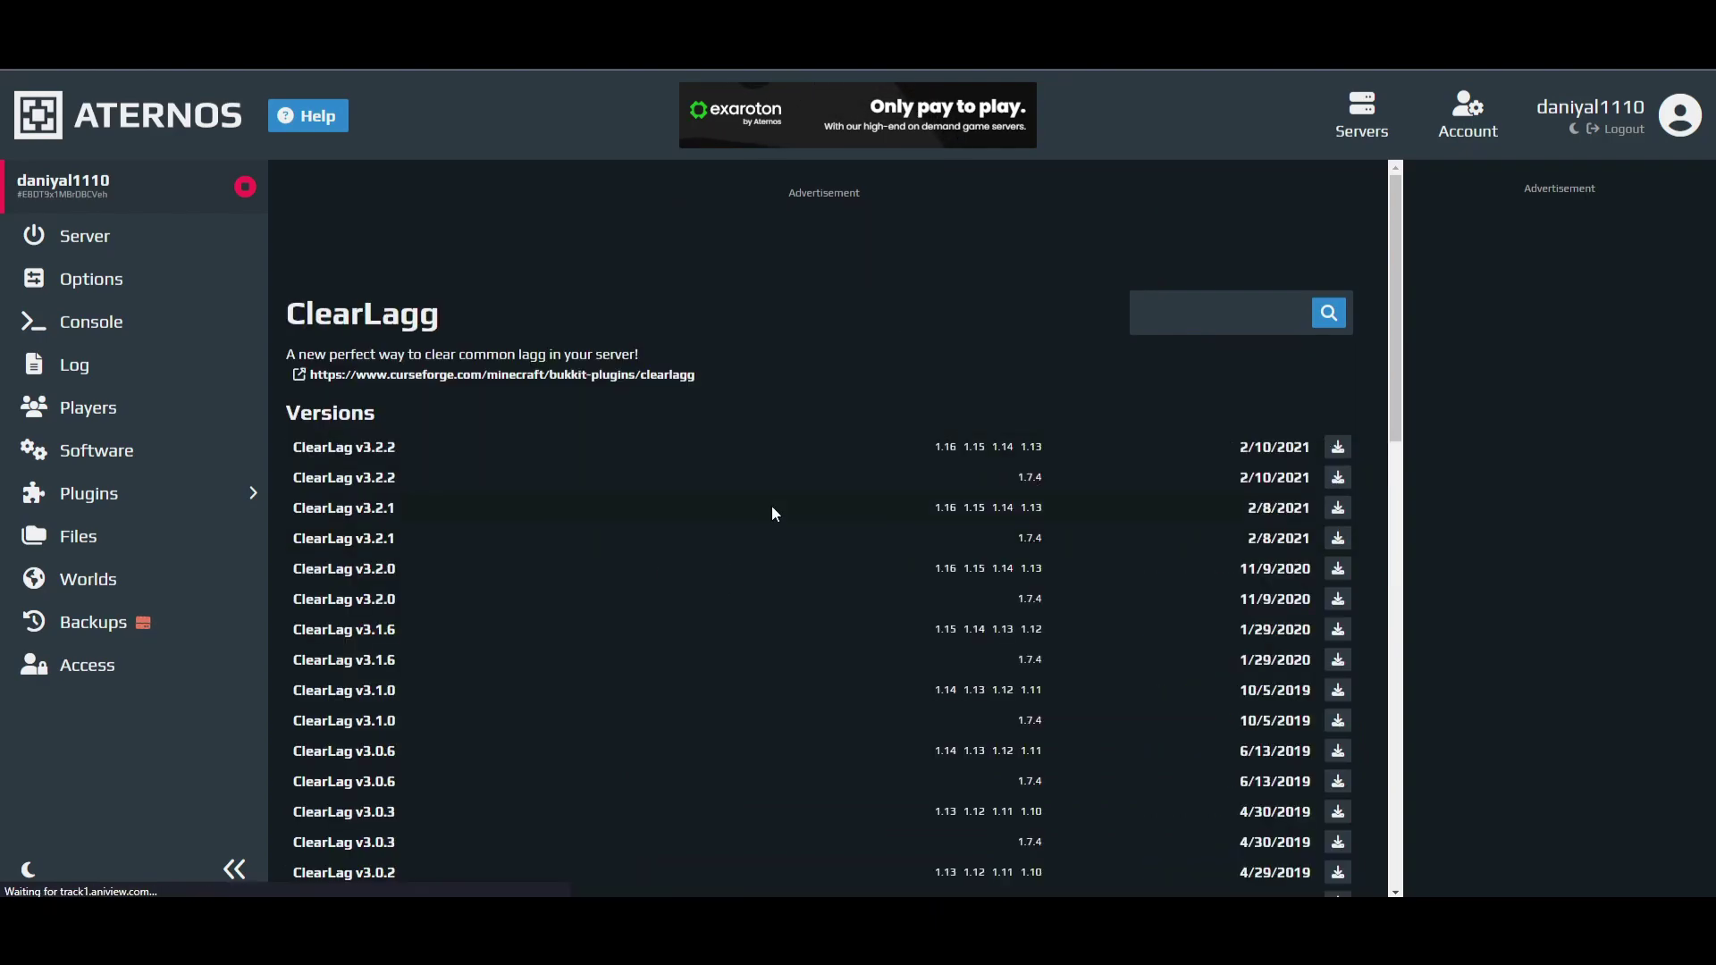
pyautogui.click(1336, 446)
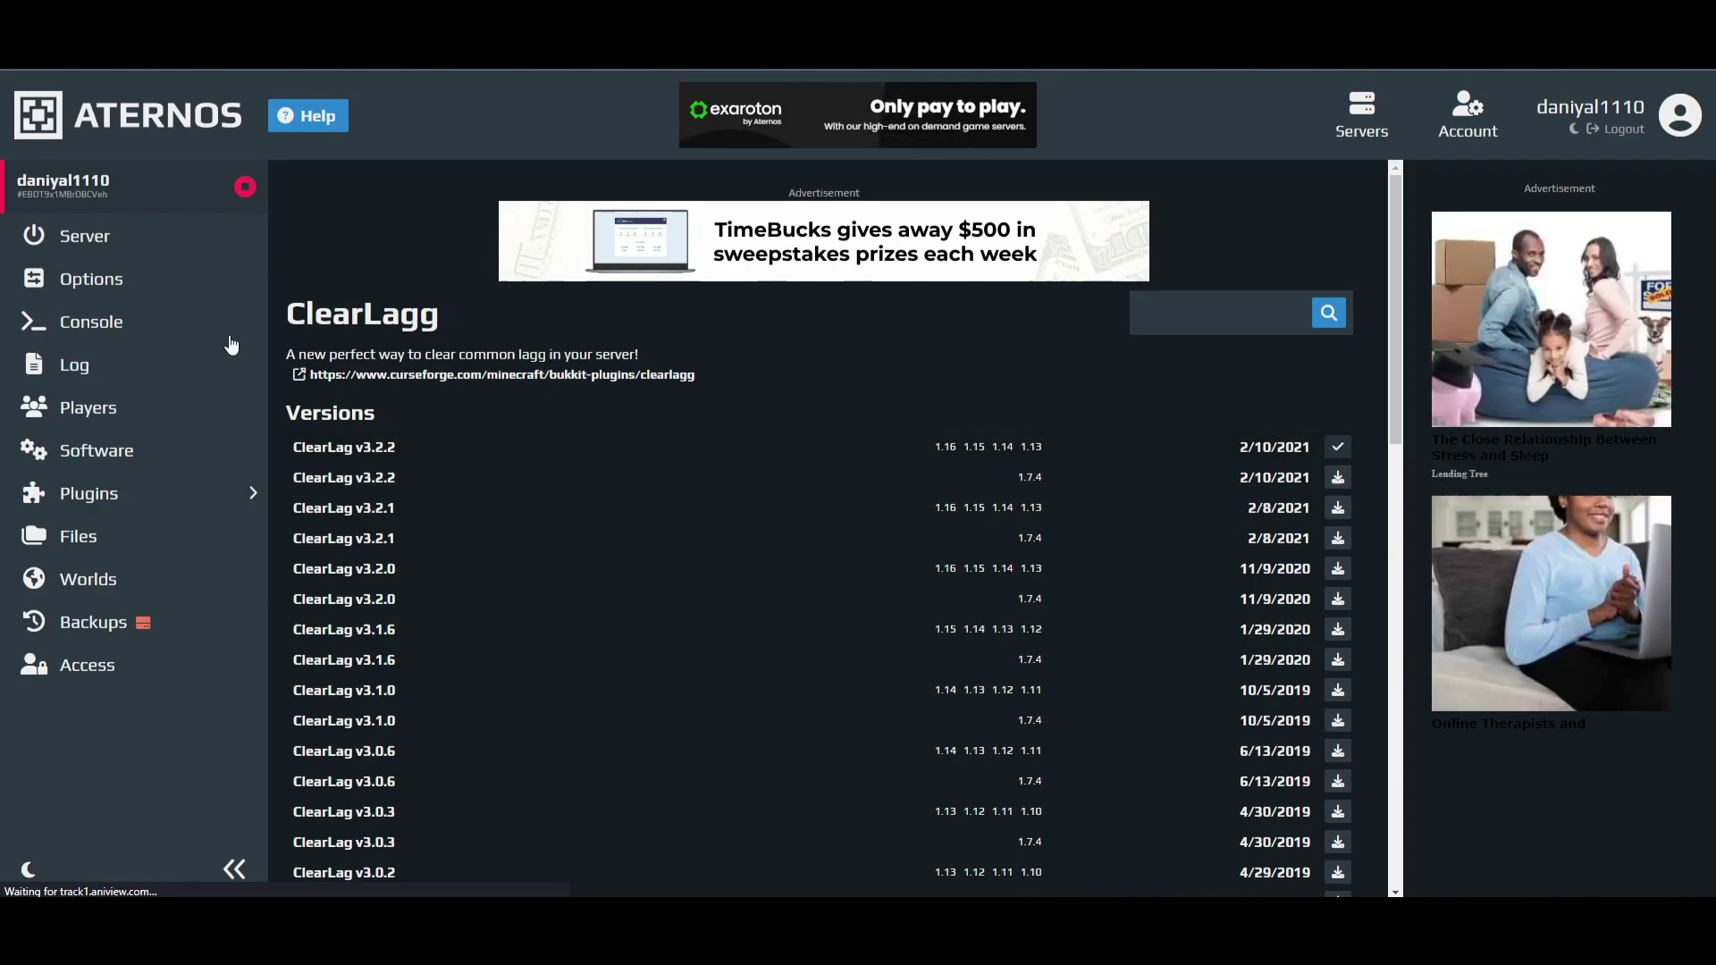
# Step: Search the plugin catalogue for 'limit pillagers' and install LimitPillagers version 3.0.1
pyautogui.click(119, 496)
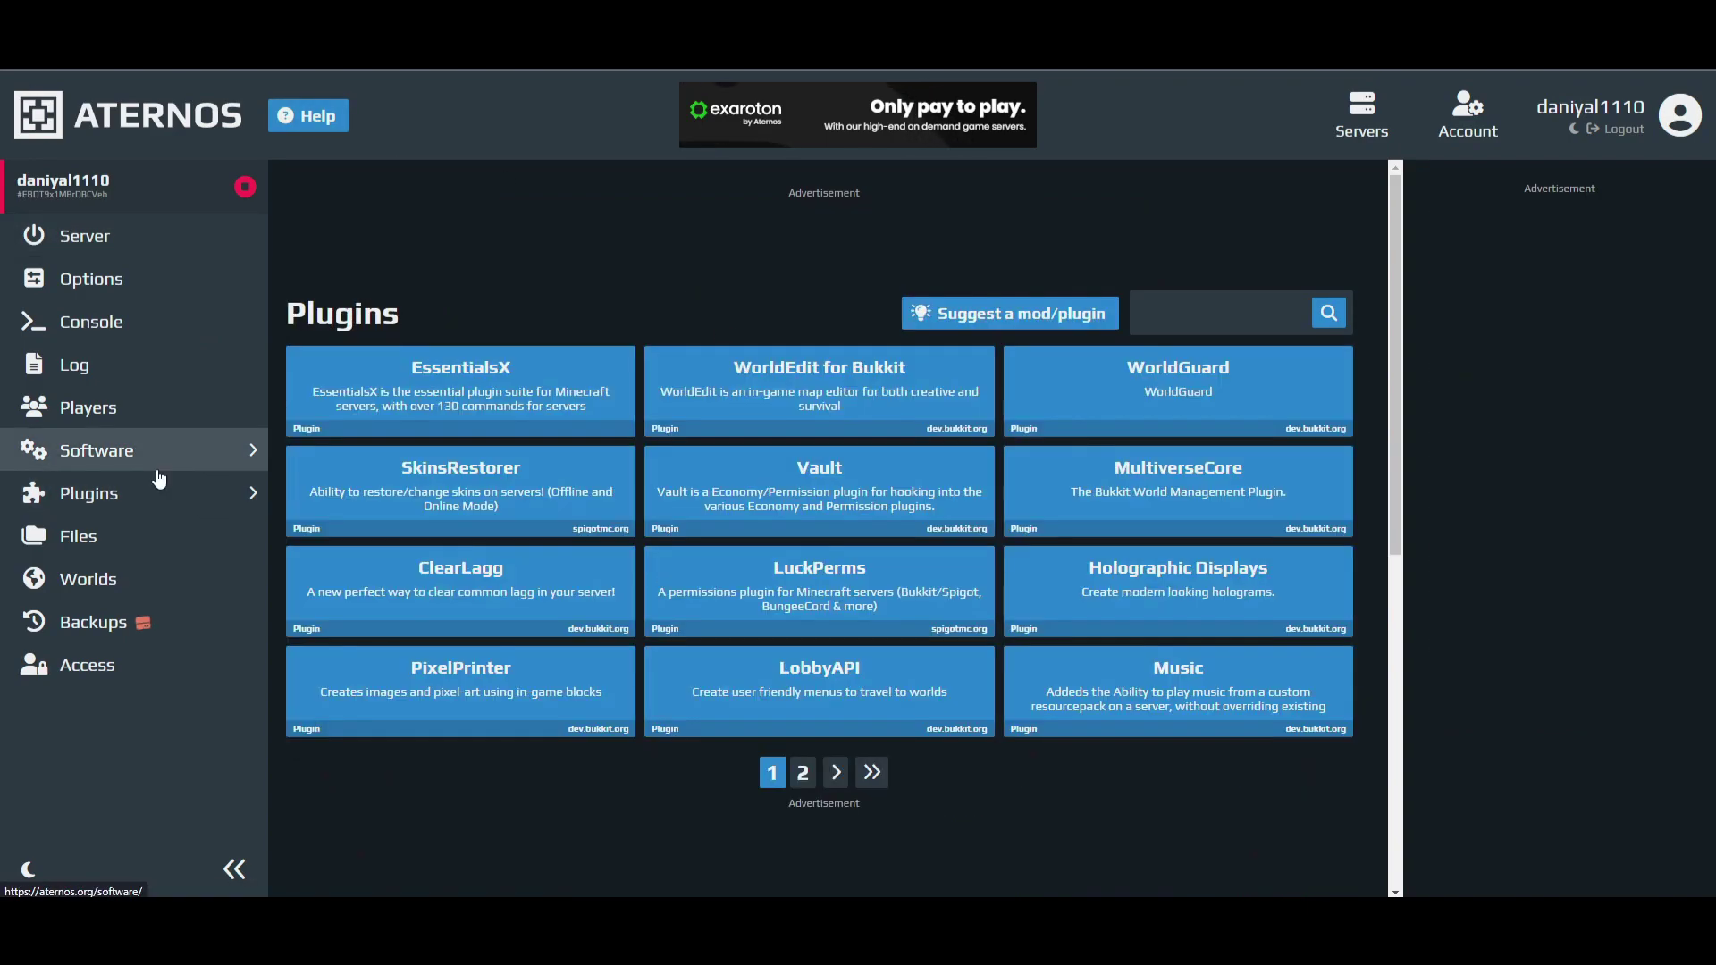
pyautogui.click(1158, 315)
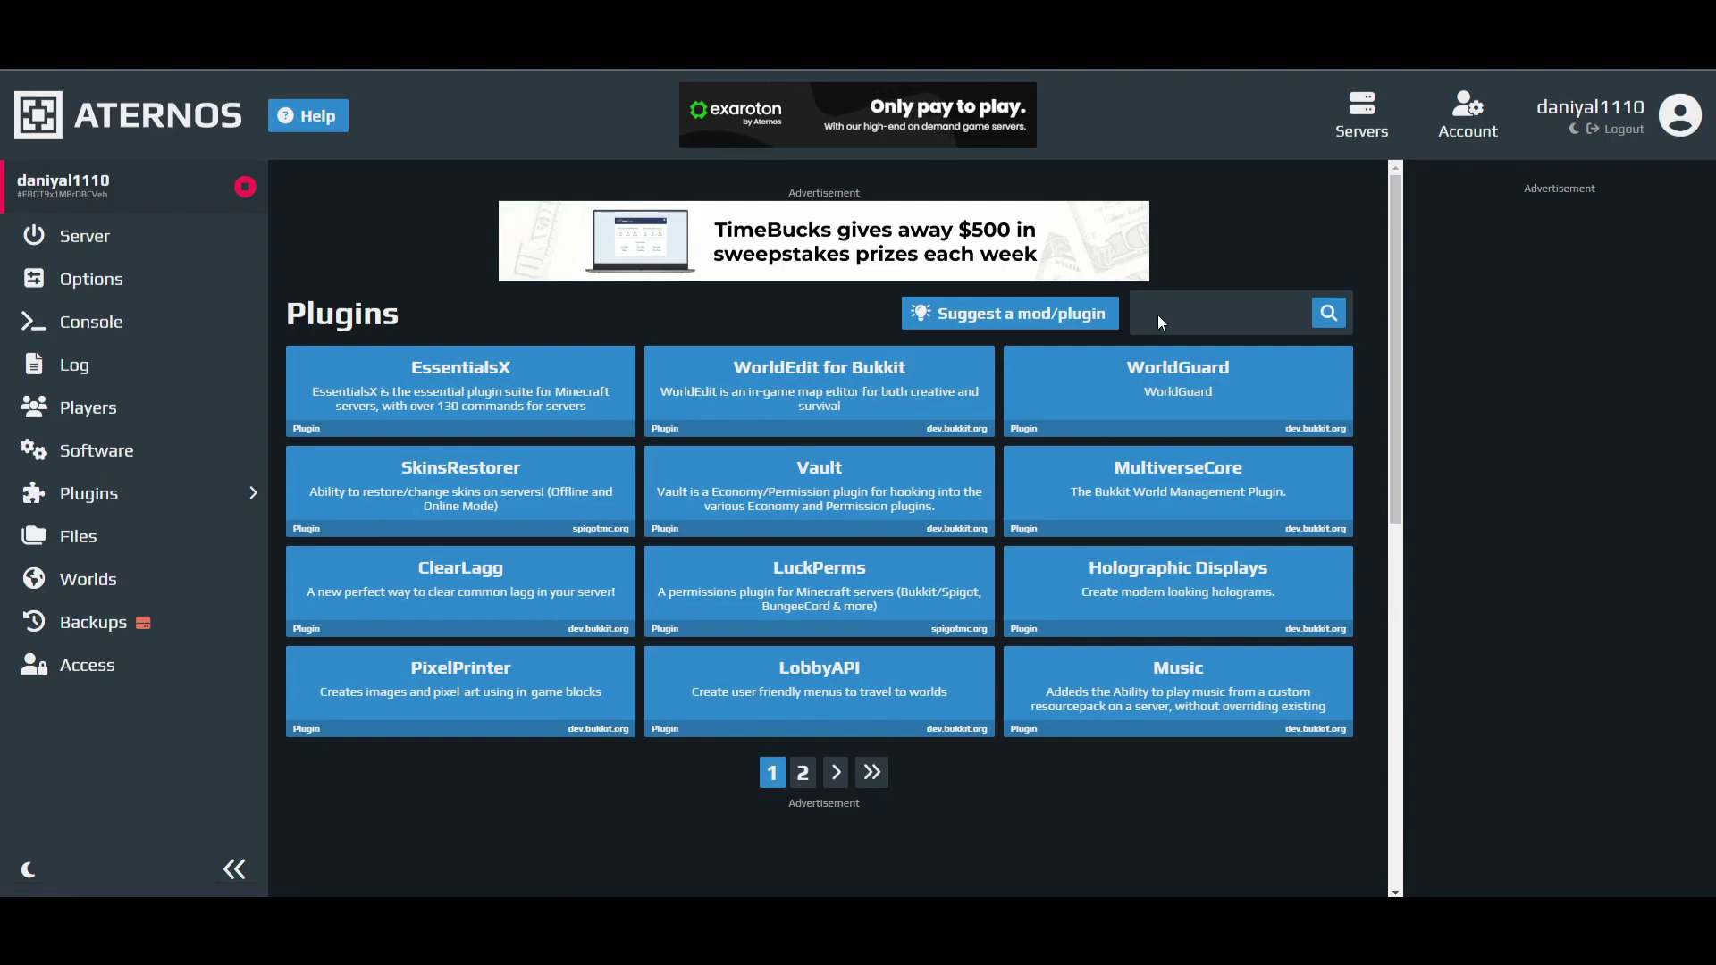
pyautogui.write('limit pi')
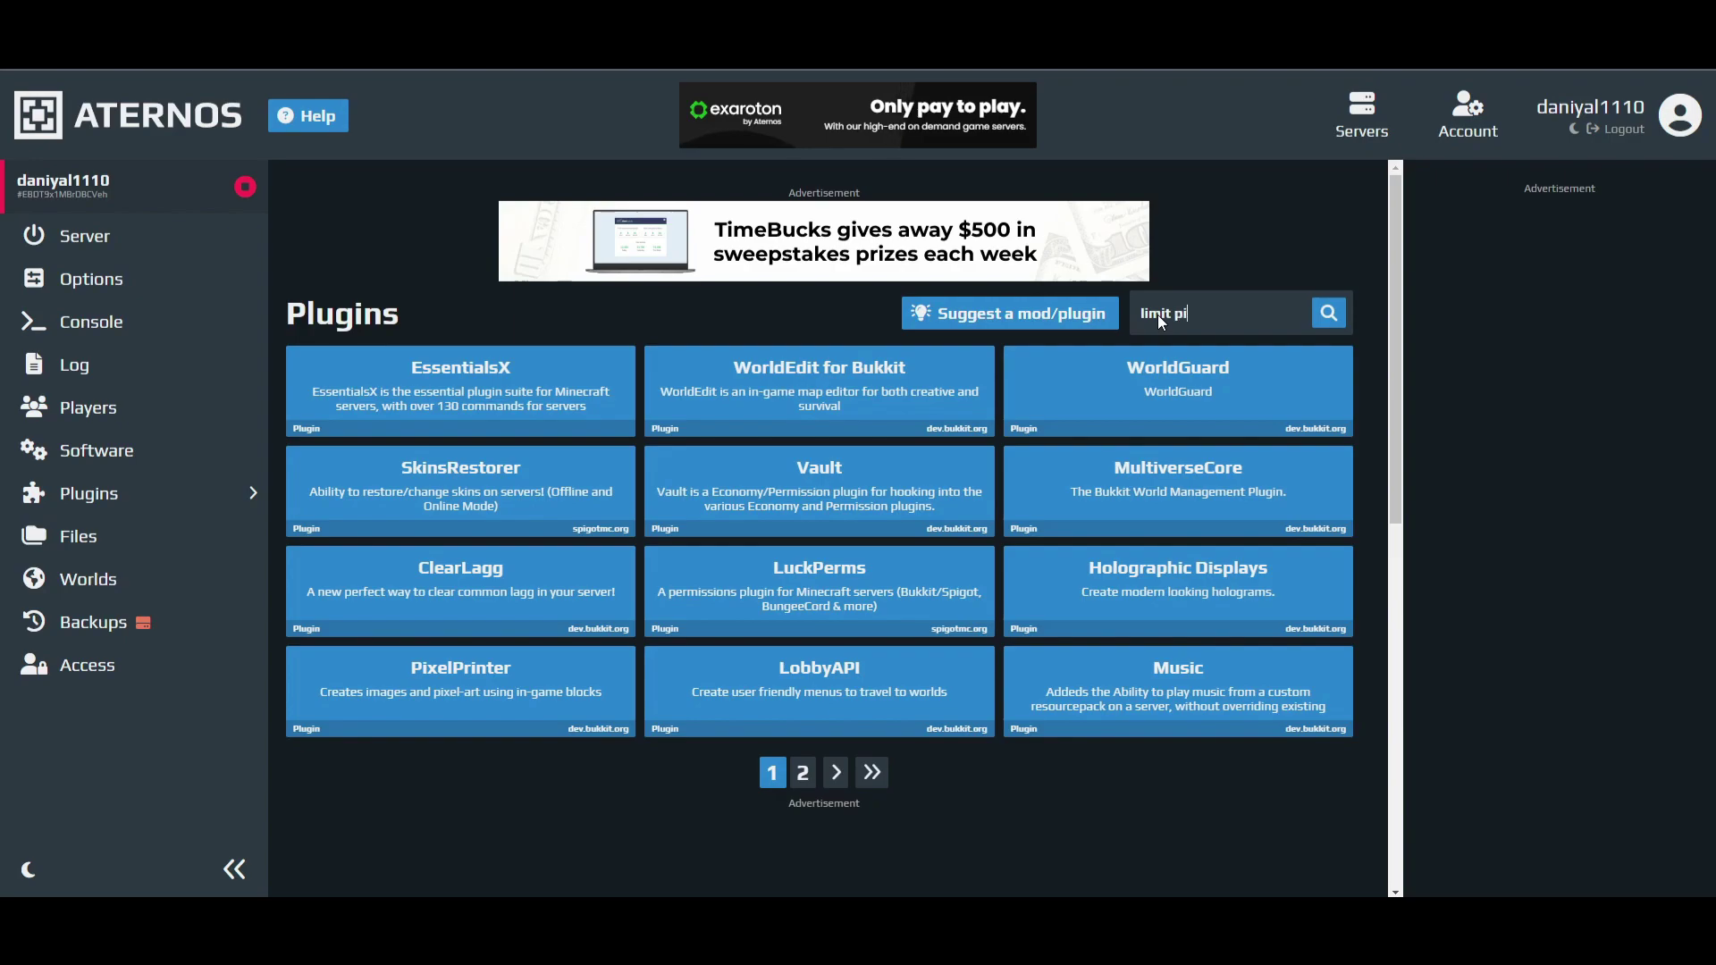
pyautogui.write('lla')
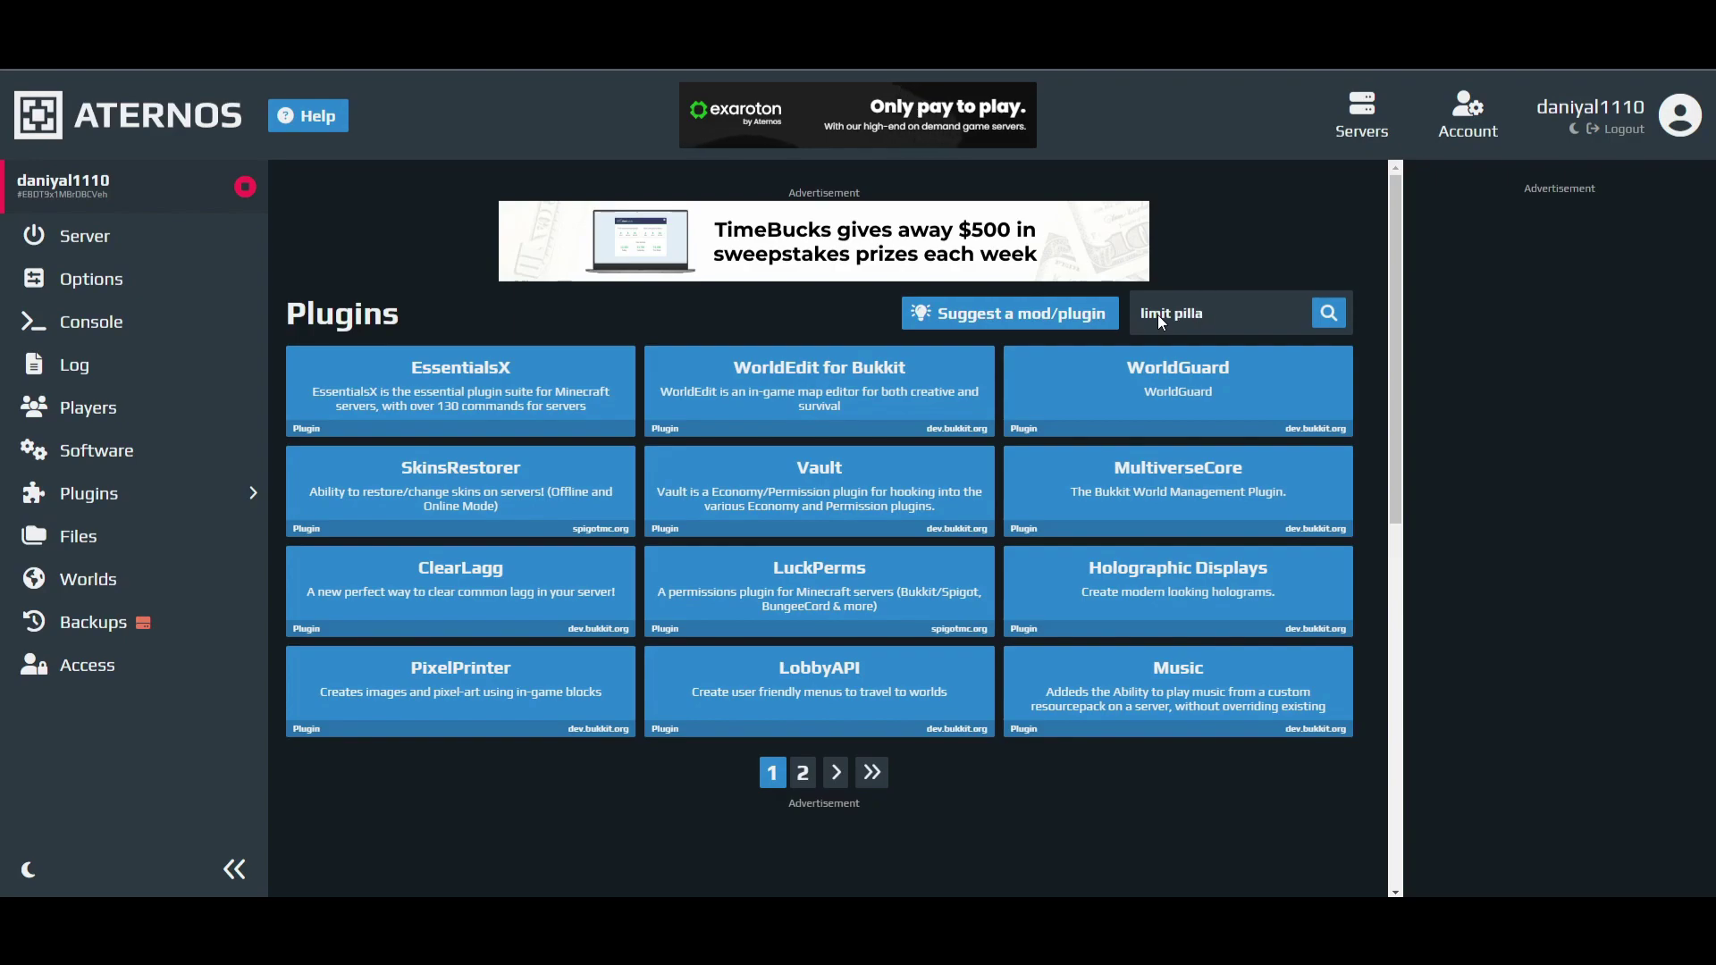
pyautogui.write('gers')
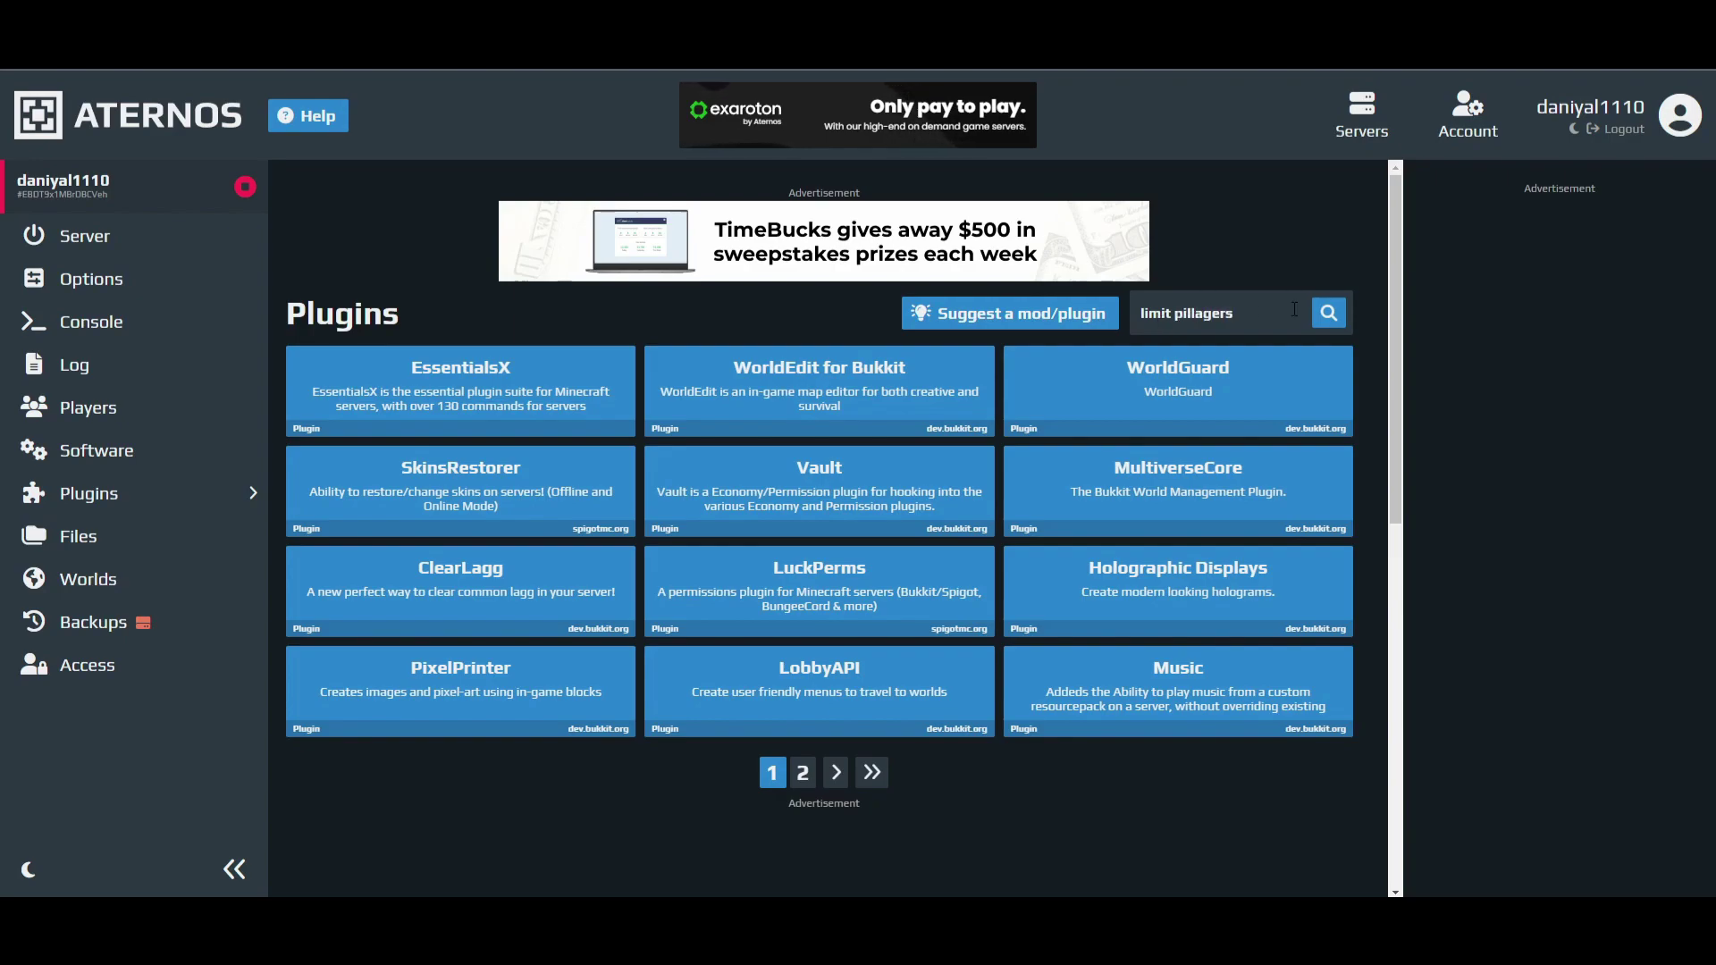
pyautogui.click(1323, 311)
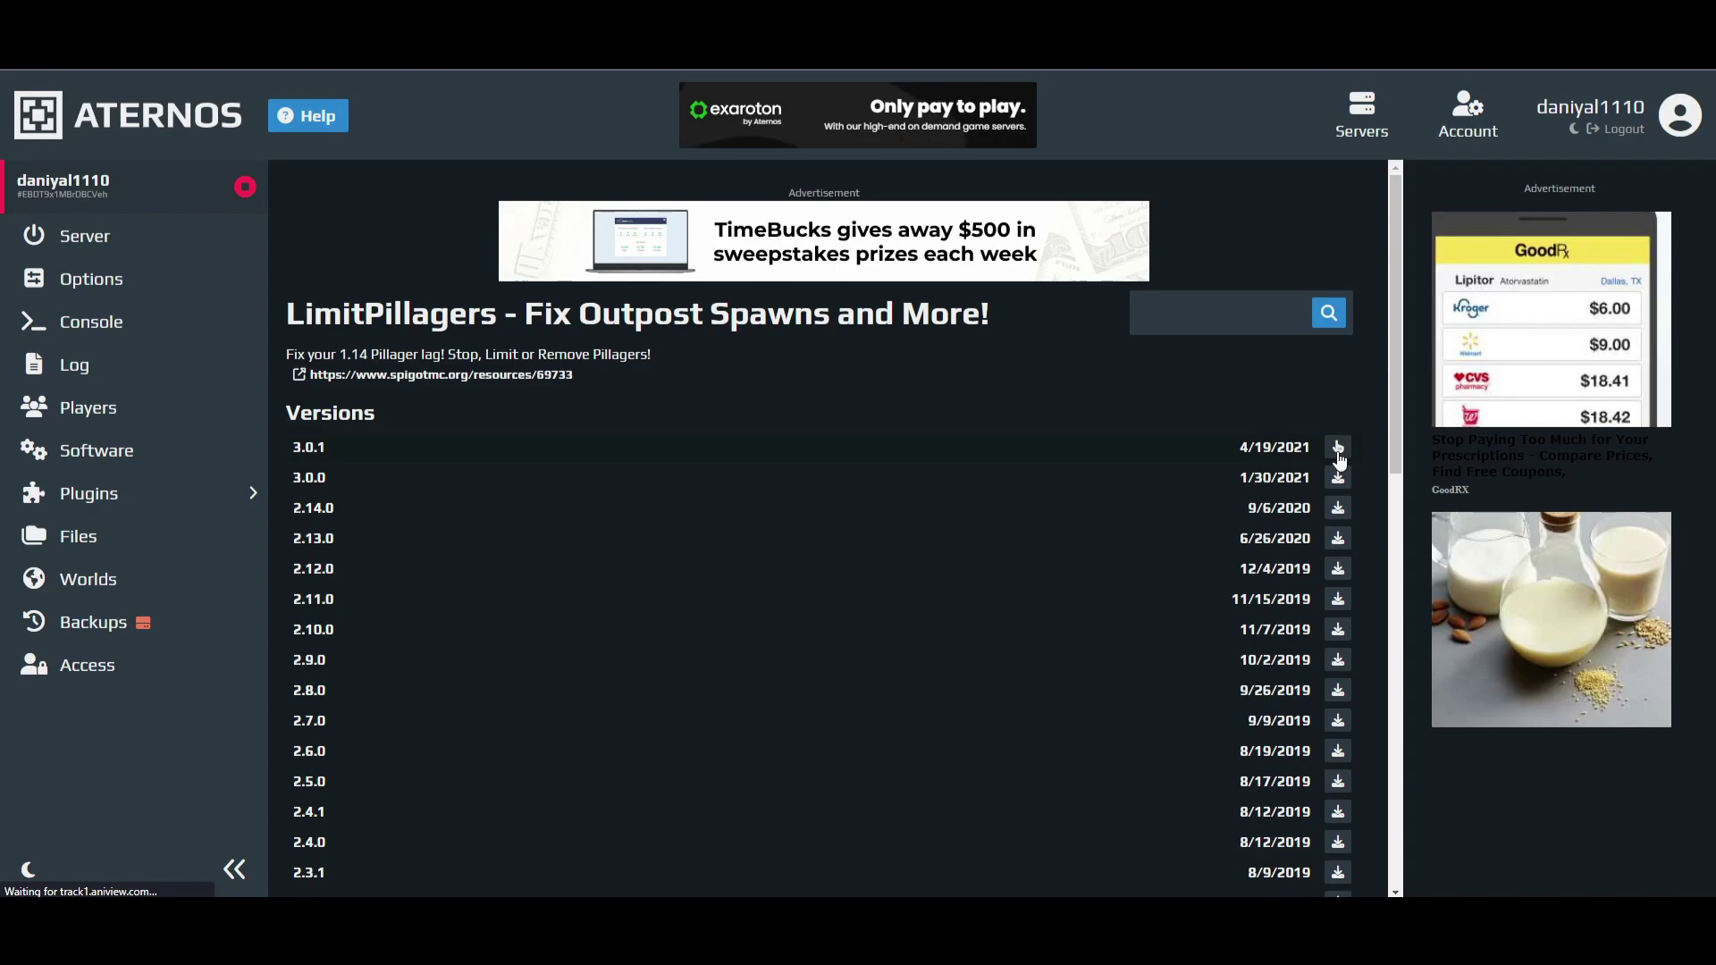
pyautogui.click(1337, 452)
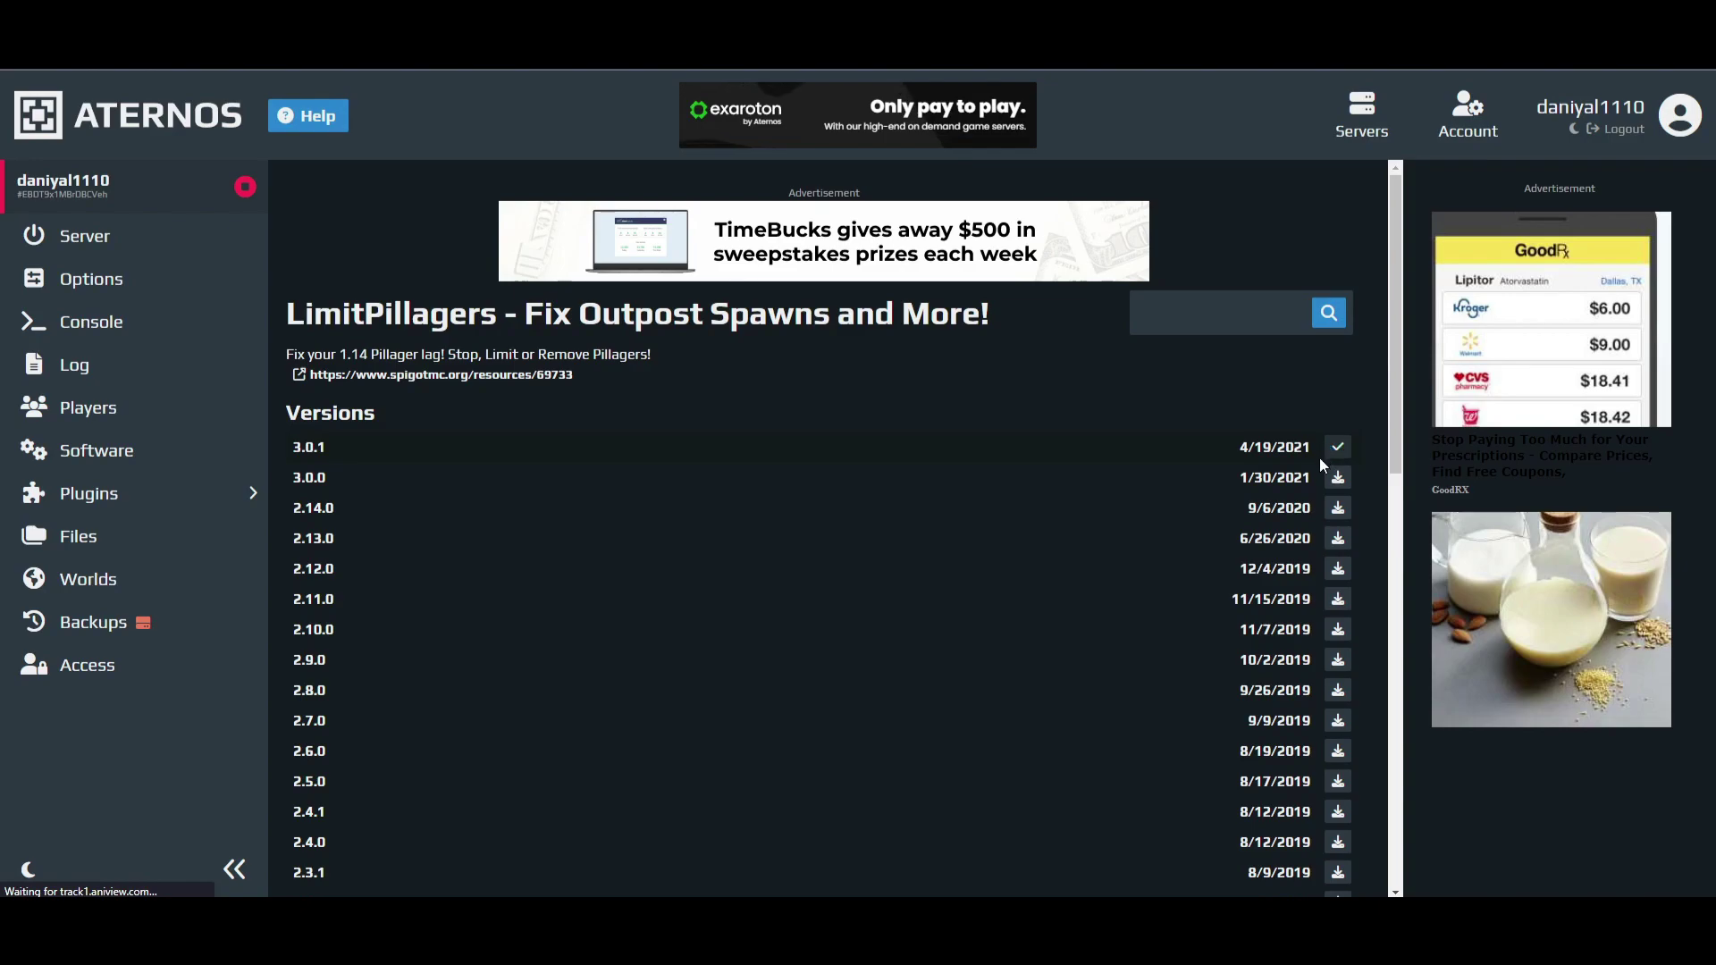
pyautogui.click(1338, 446)
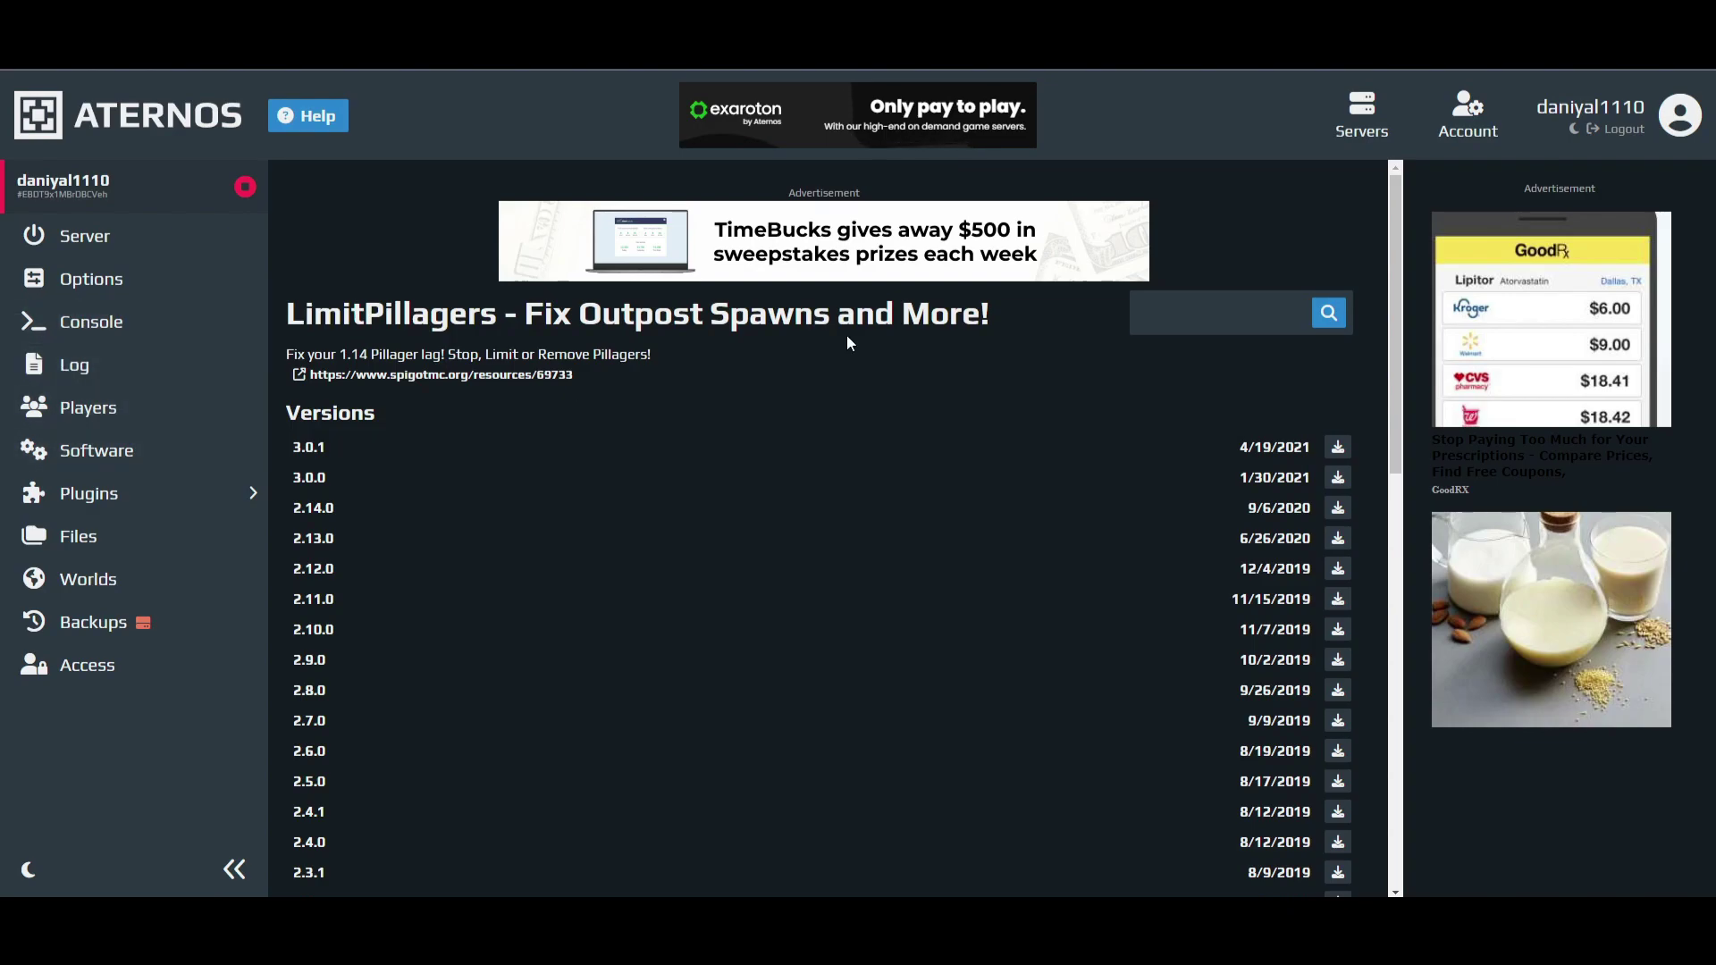
# Step: Search for 'village optimiser' and install Villager Optimiser version 1.1.1
pyautogui.click(1175, 319)
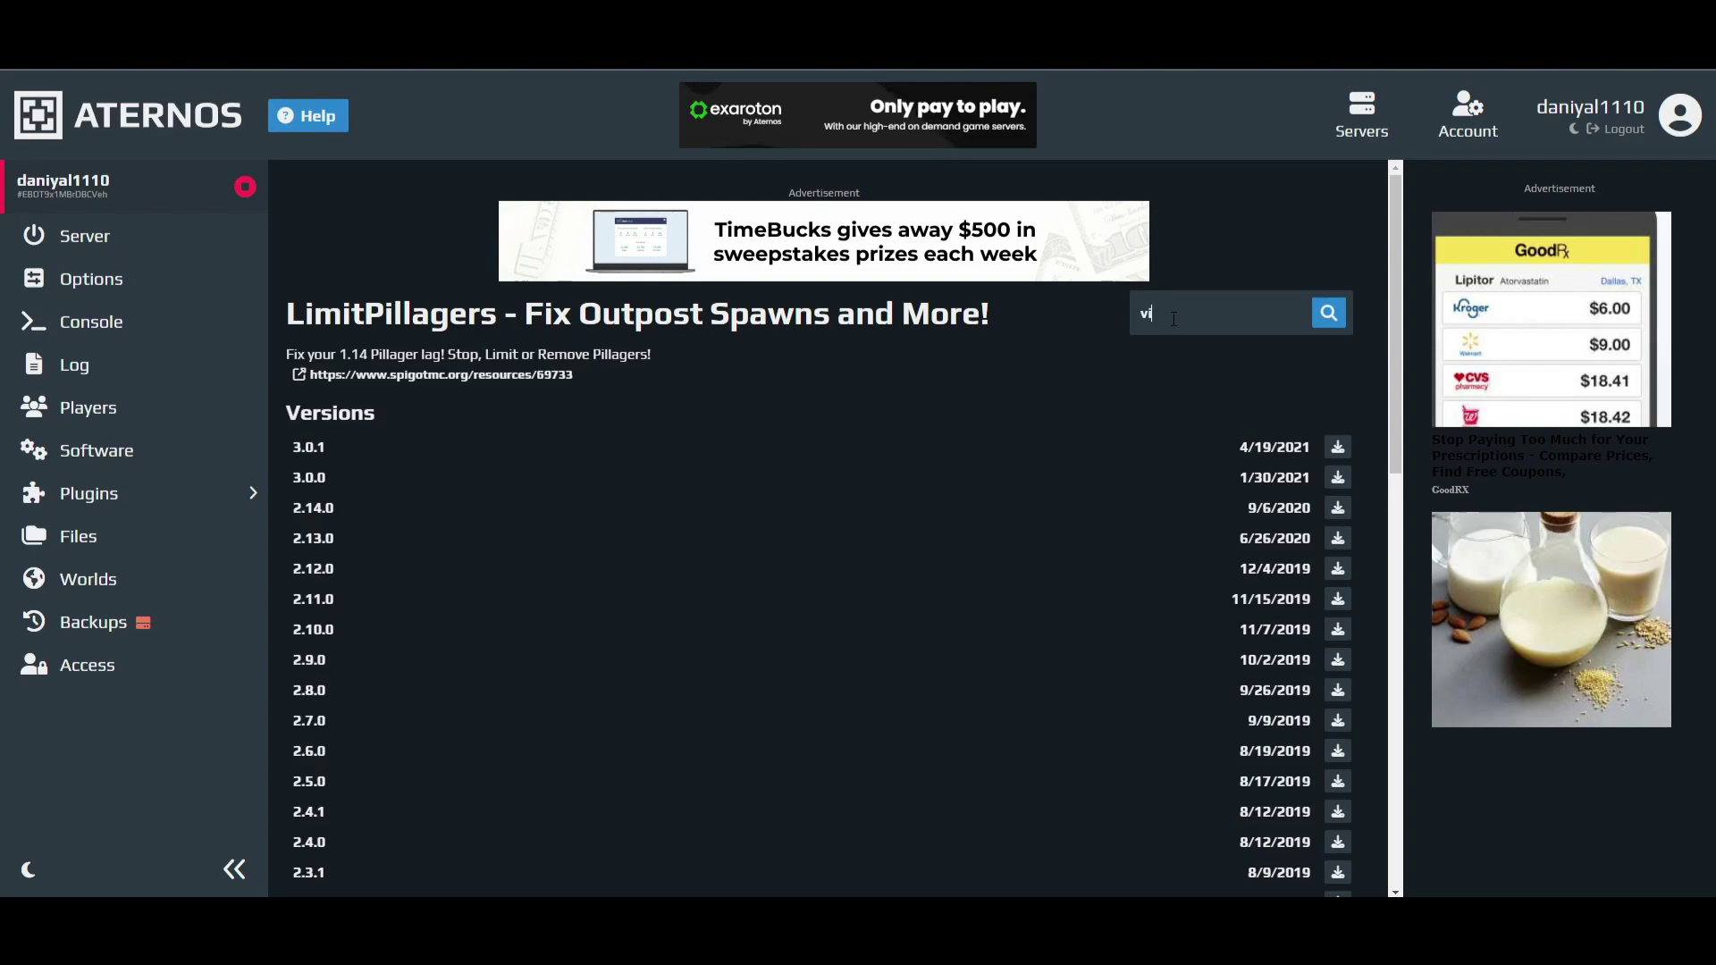
pyautogui.write('village optimi')
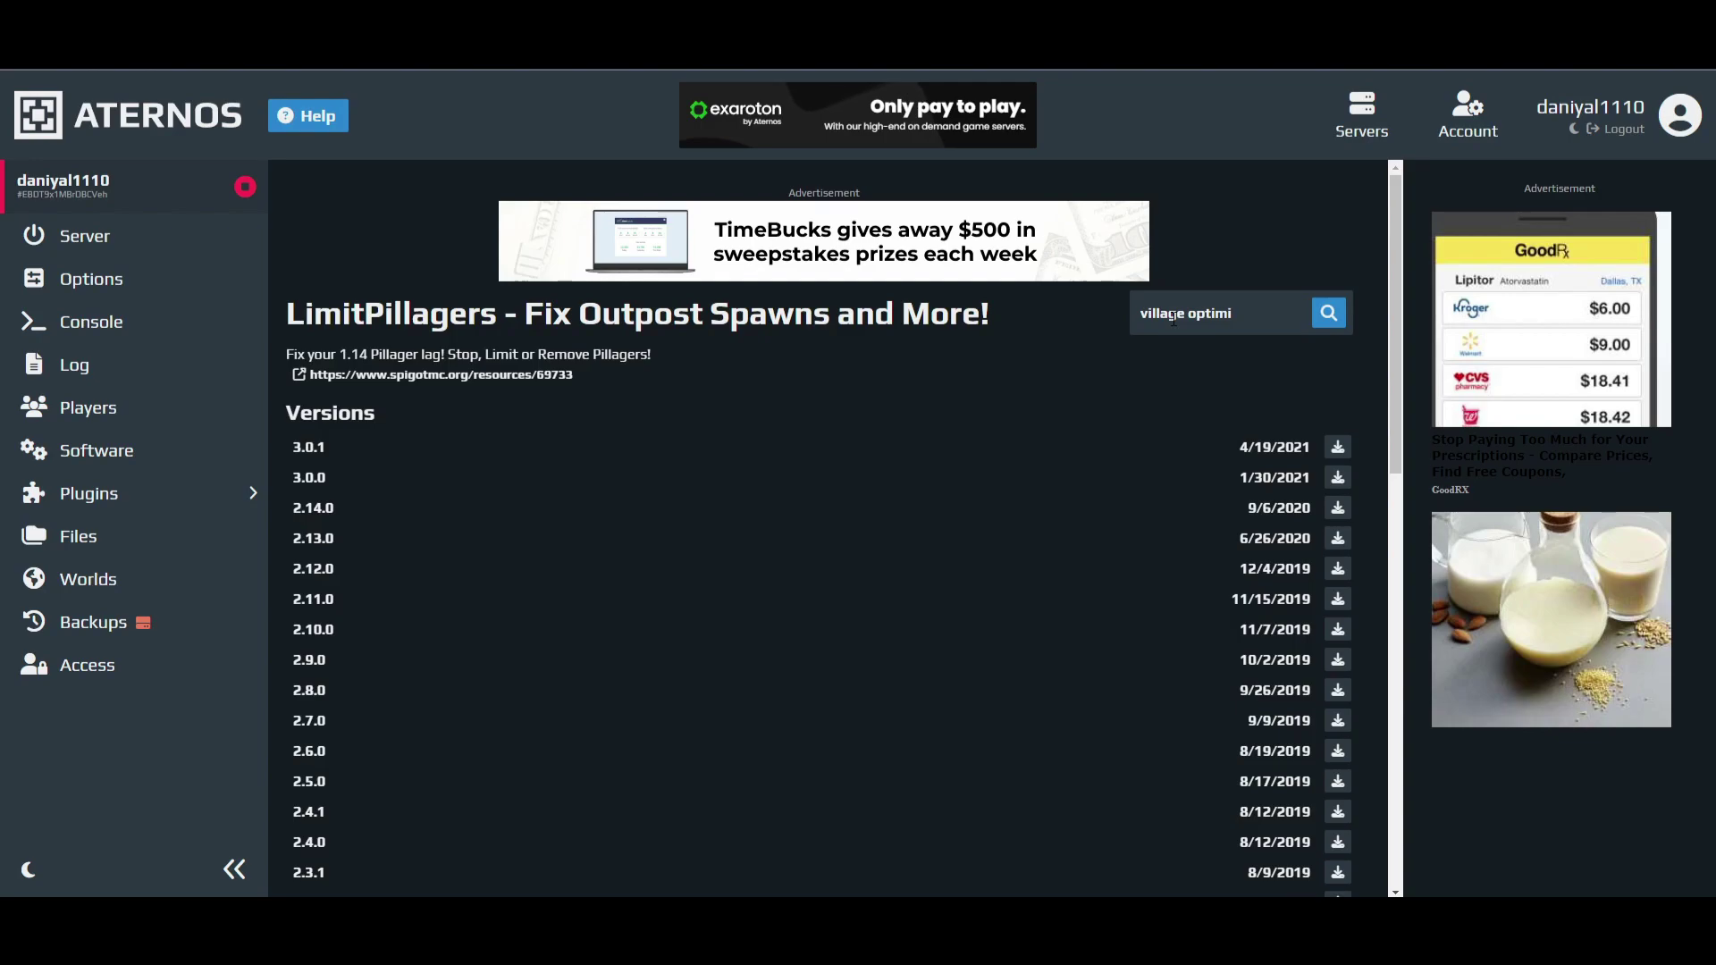
pyautogui.write('ser')
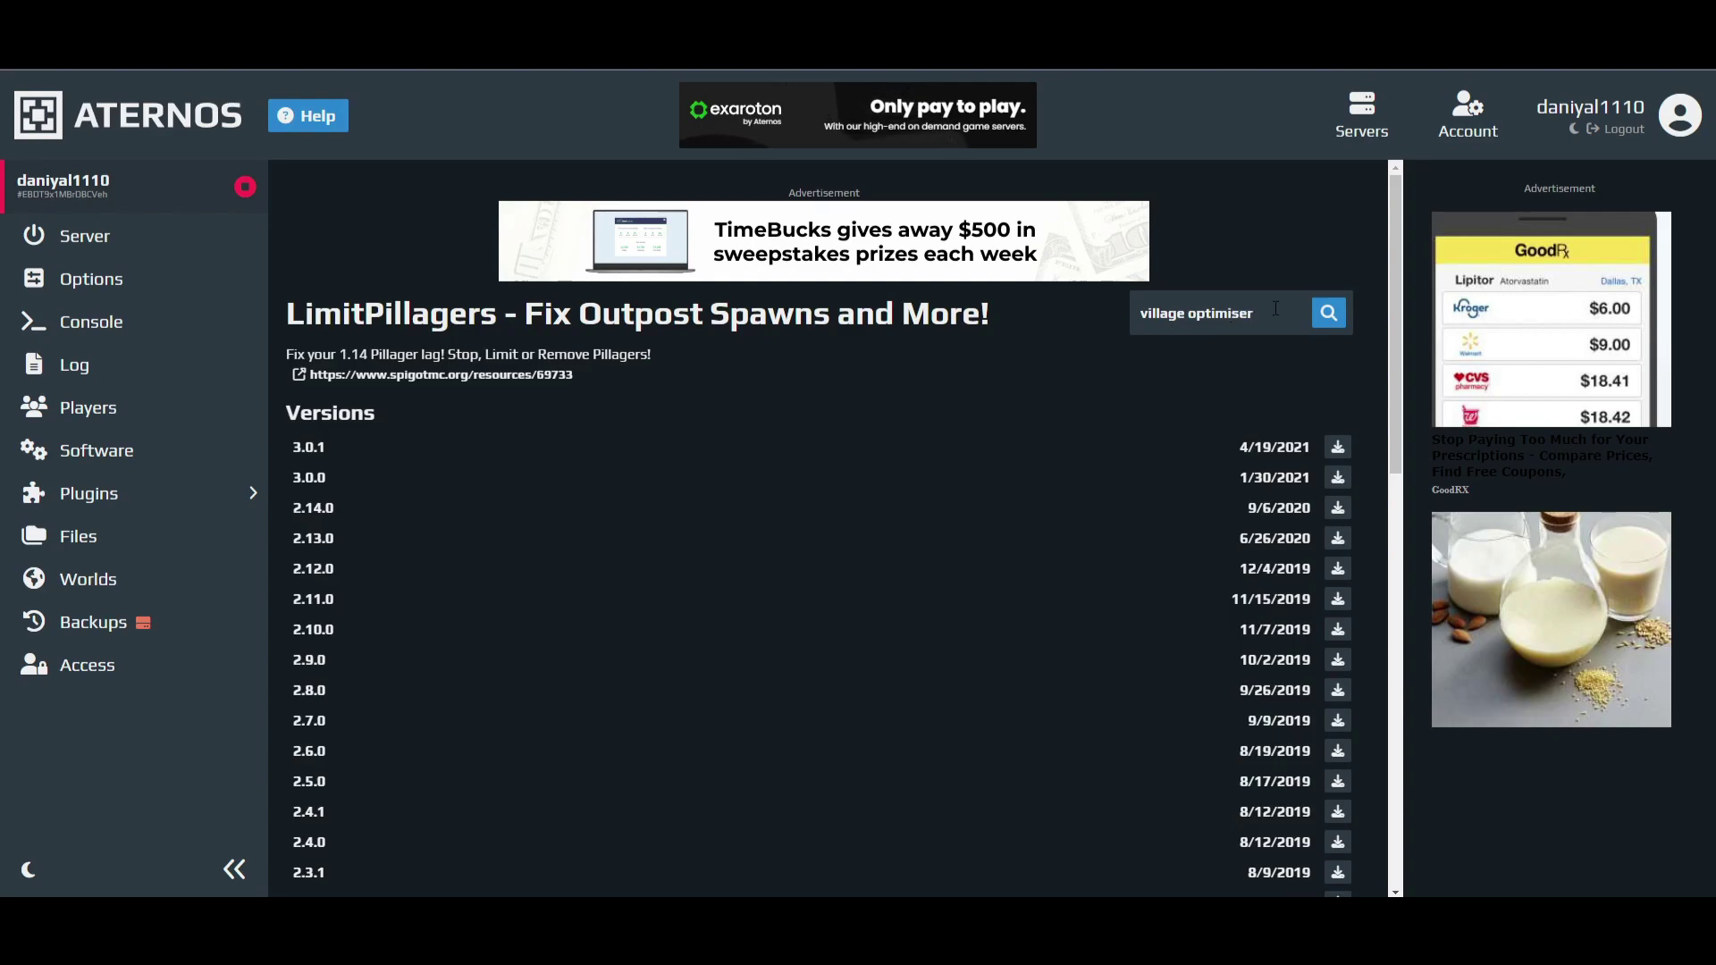
pyautogui.press('Return')
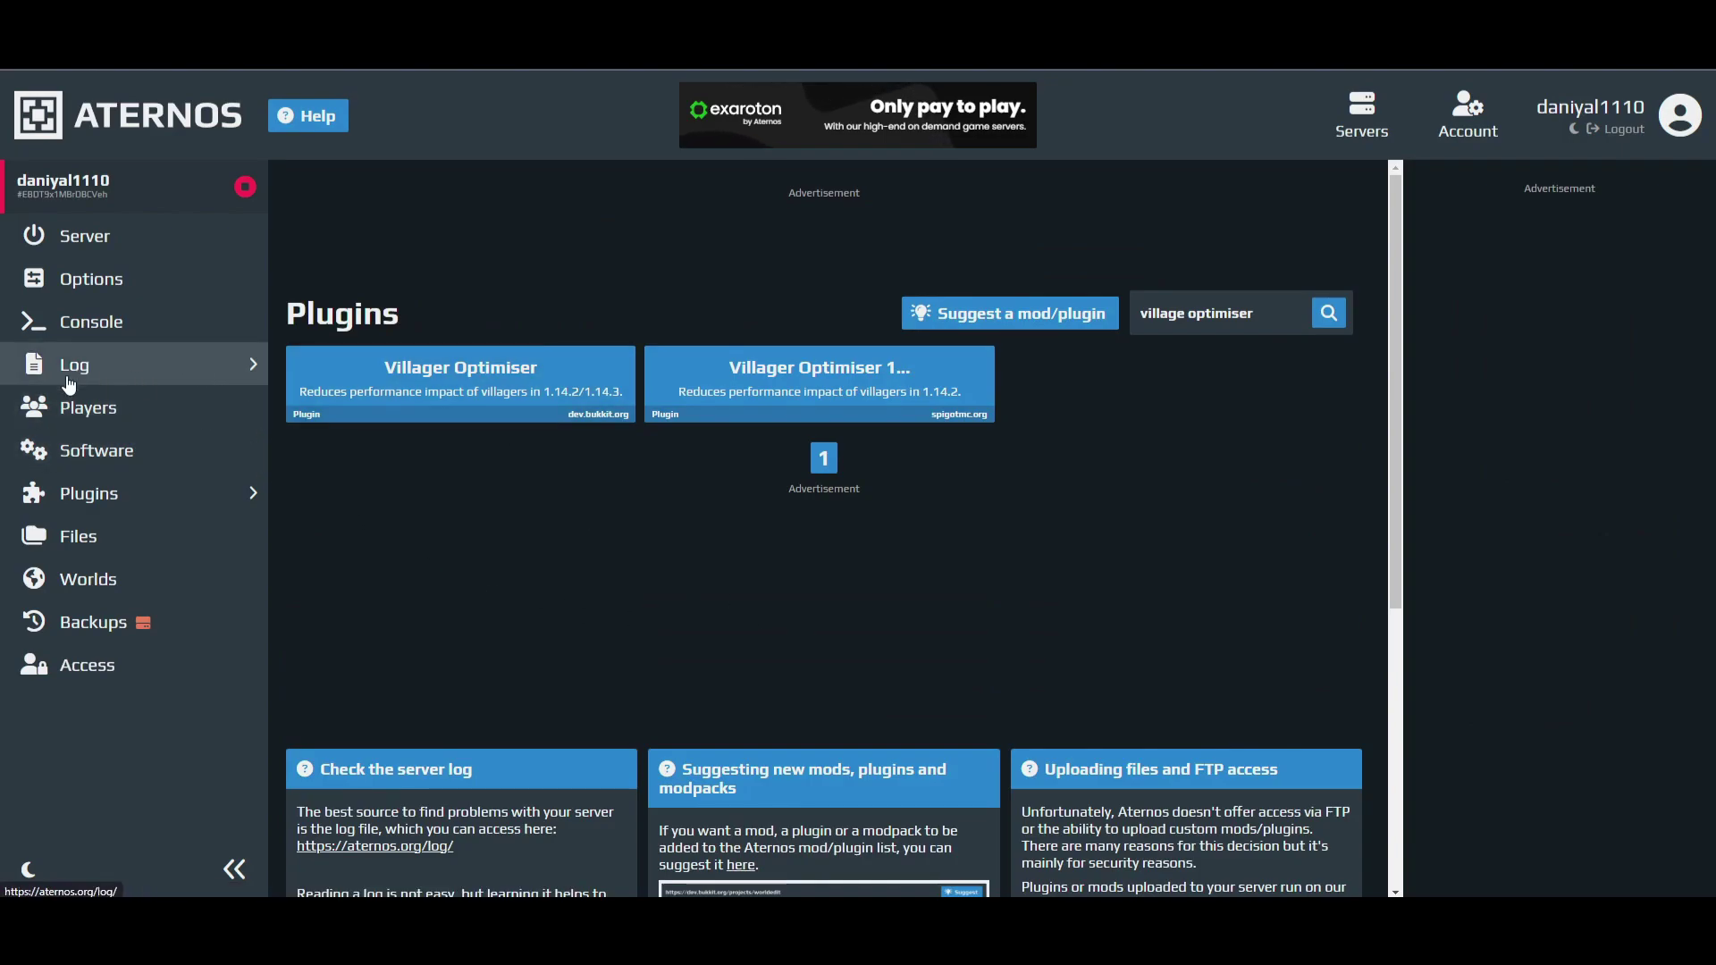
pyautogui.click(434, 386)
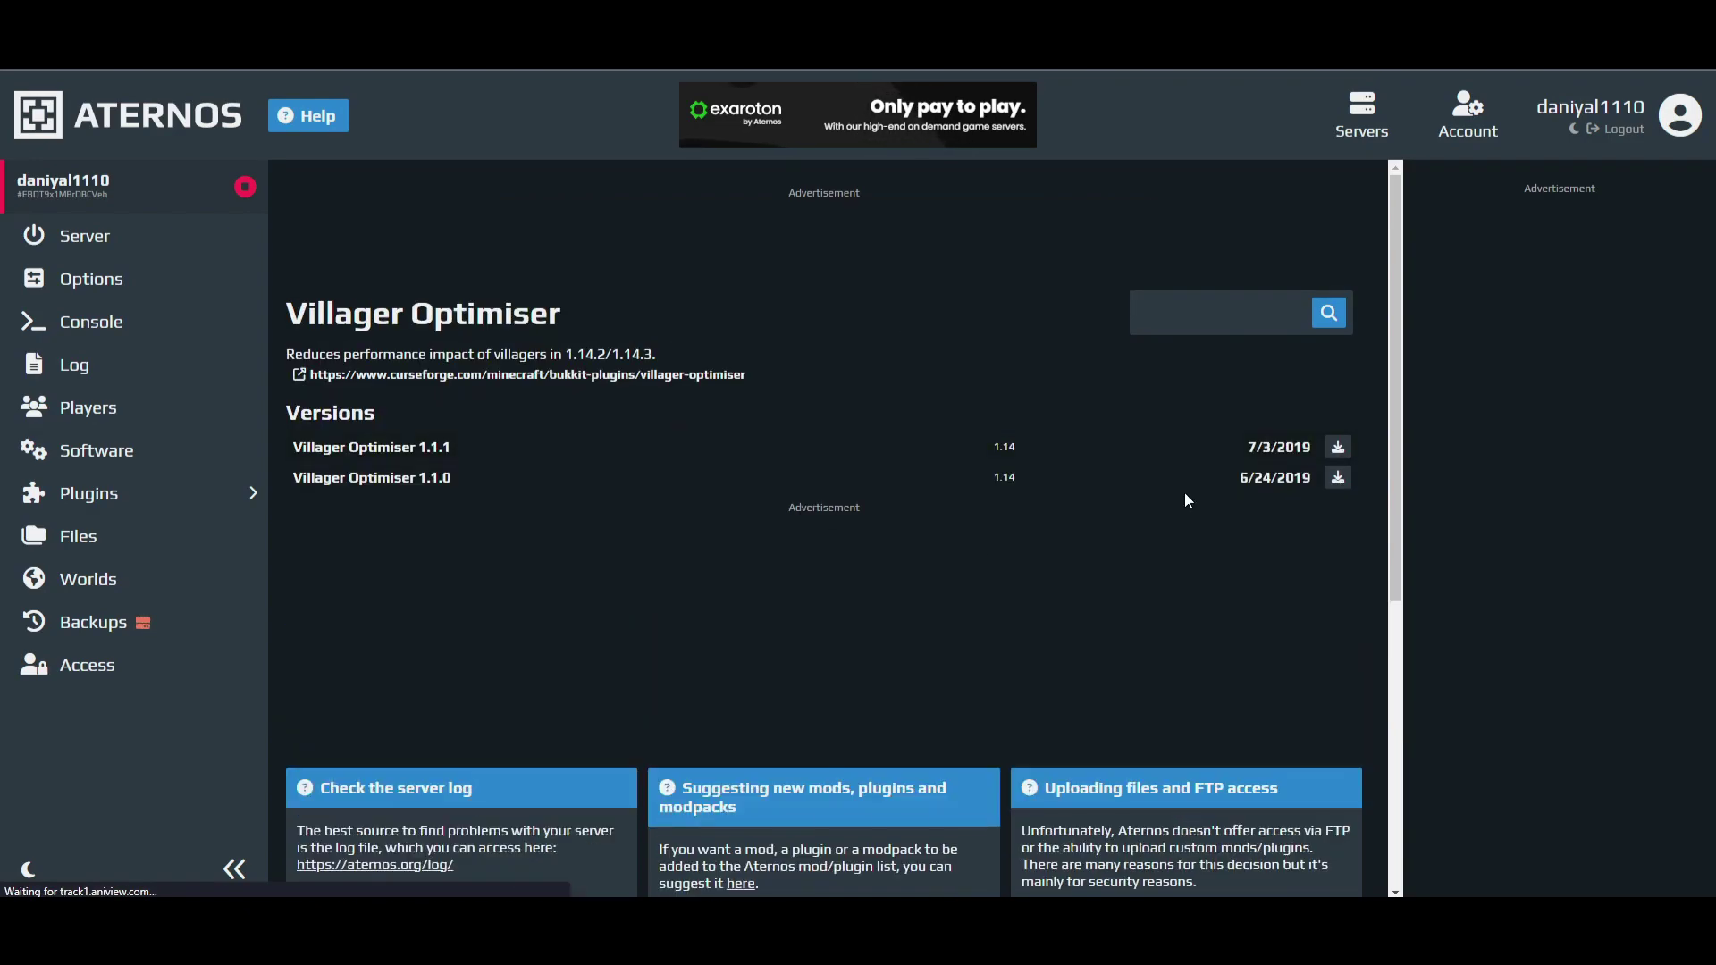
pyautogui.click(1328, 443)
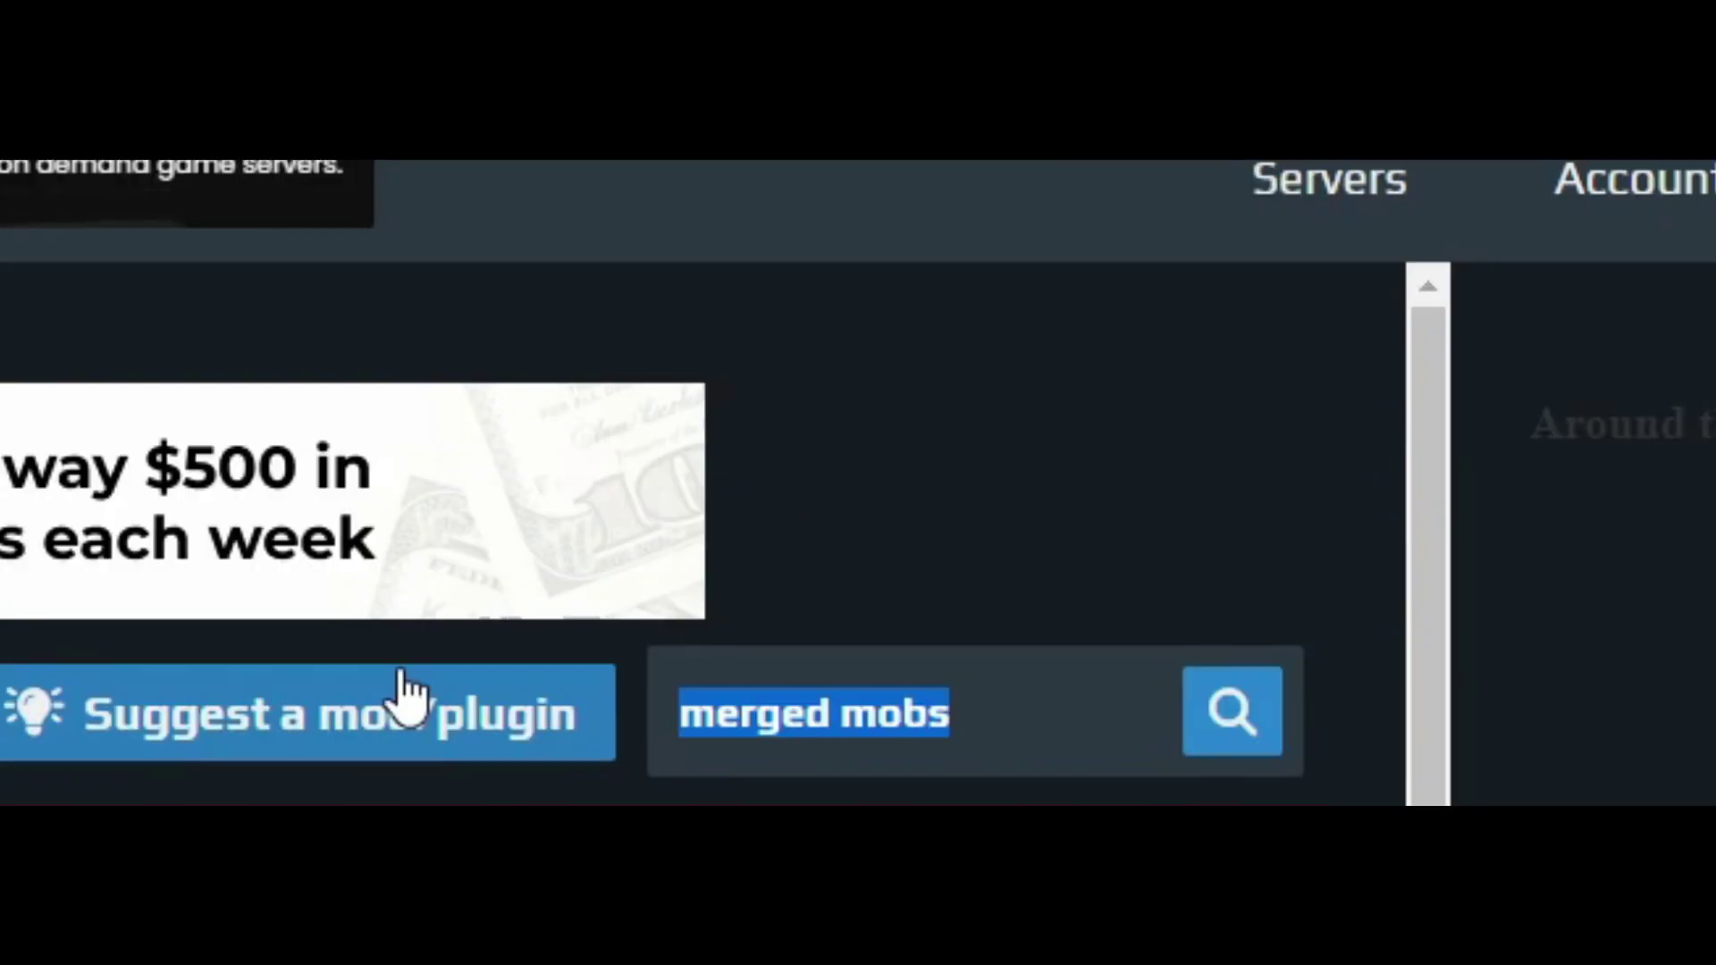
# Step: Search for 'farm limiter' and install NoMobLag Entity Farm Limiter version 2.3.4
pyautogui.write('farem ')
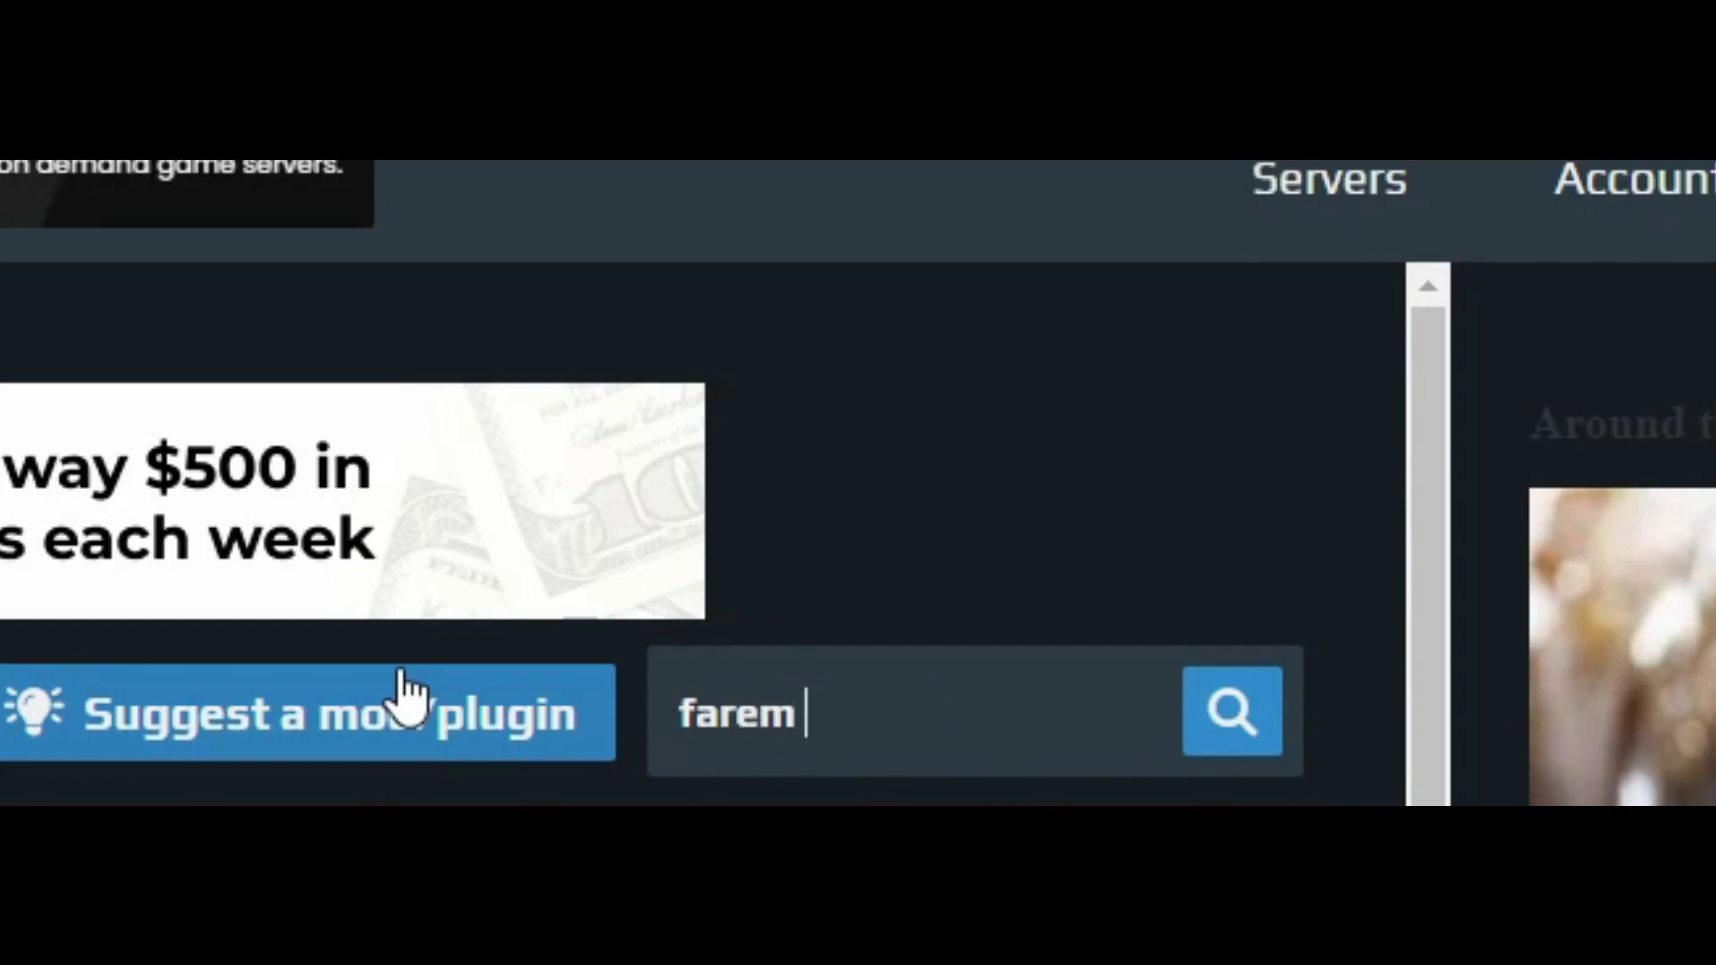
pyautogui.write('limiter')
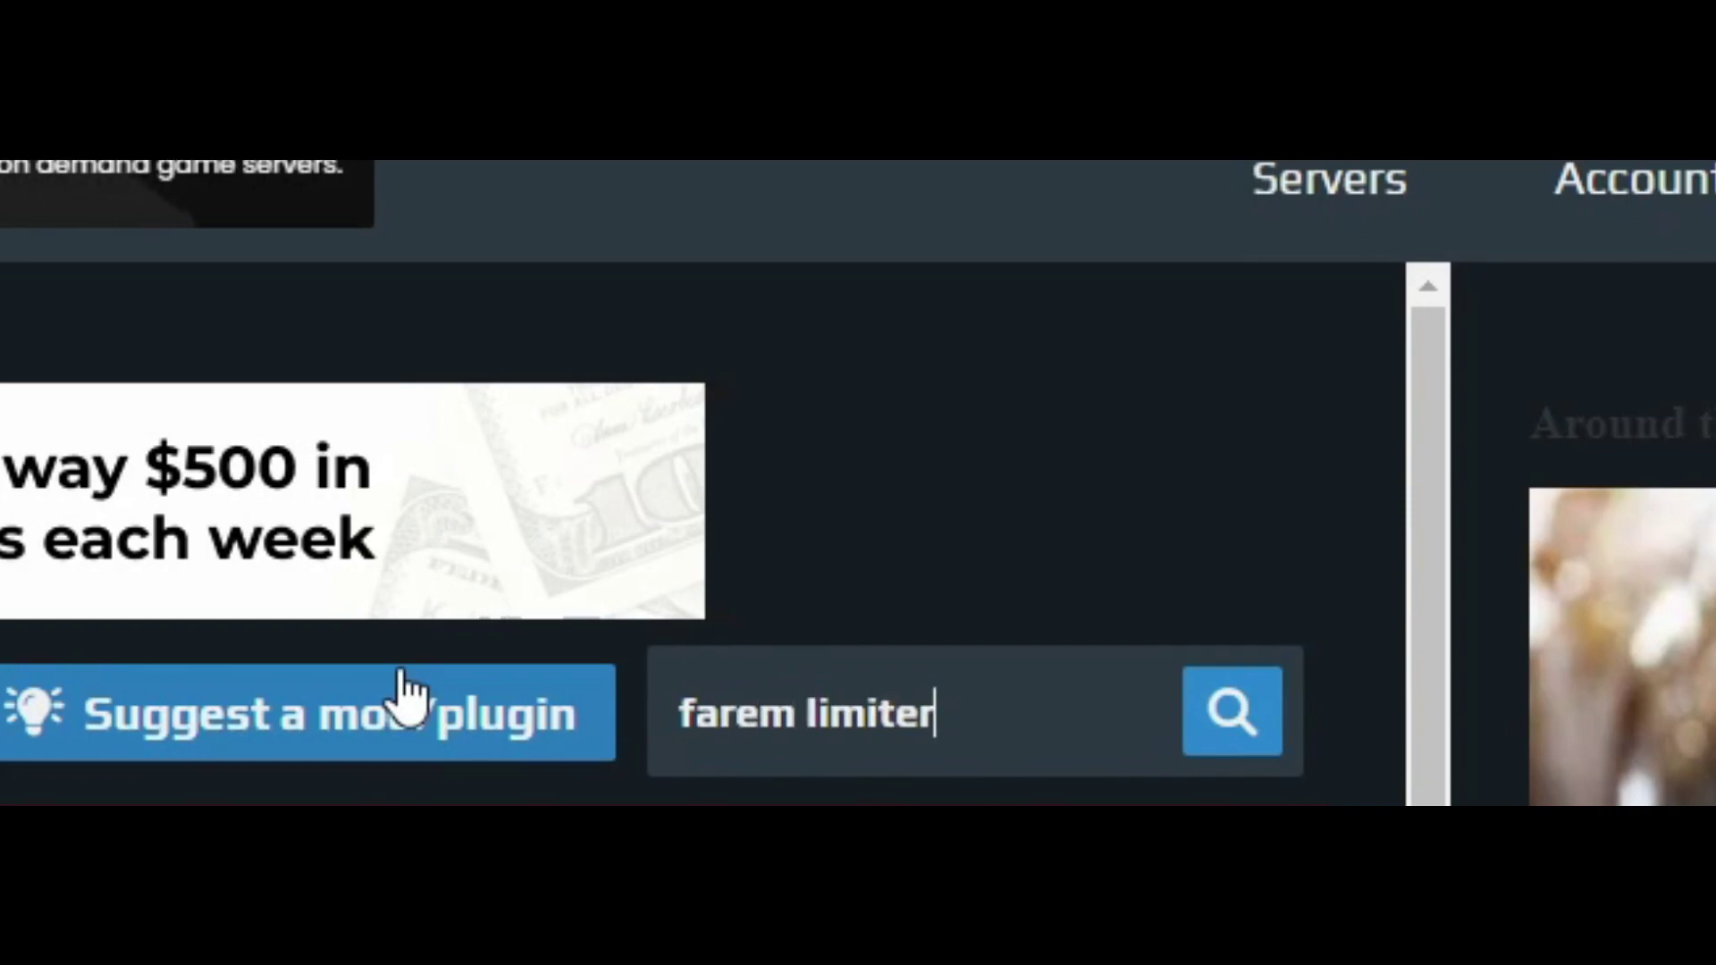
pyautogui.press('Left')
pyautogui.press('Left')
pyautogui.press('Left')
pyautogui.press('Left')
pyautogui.press('Left')
pyautogui.press('Left')
pyautogui.press('Left')
pyautogui.press('Left')
pyautogui.press('Left')
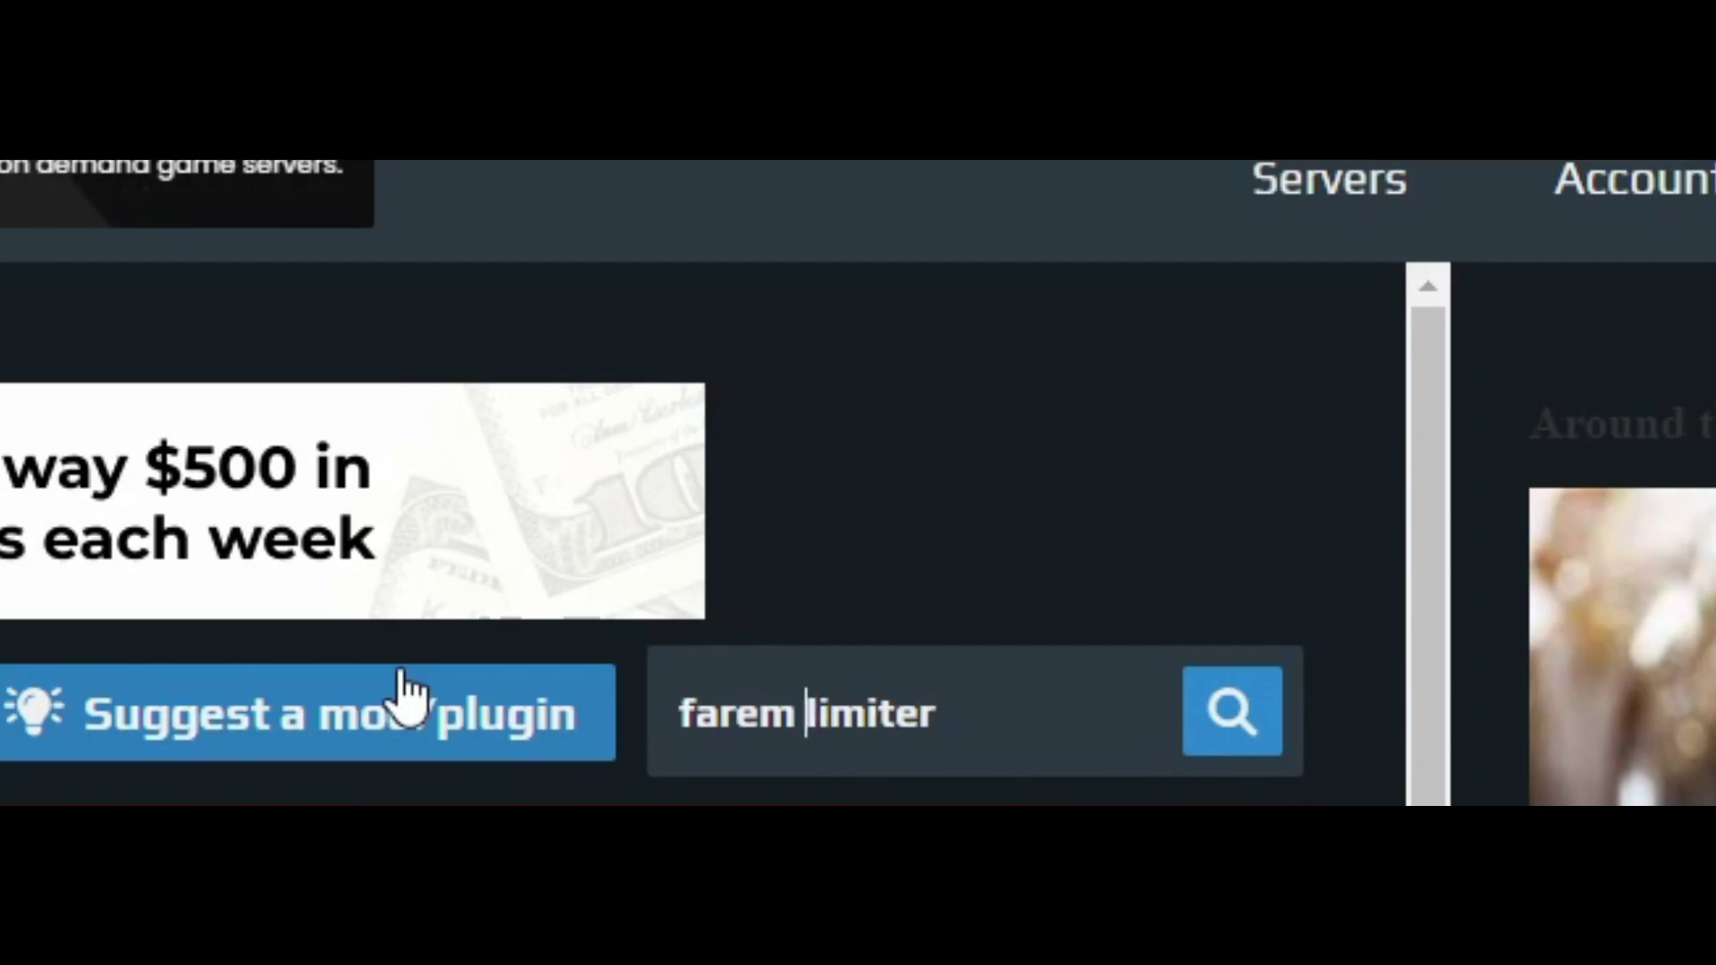
pyautogui.press('BackSpace')
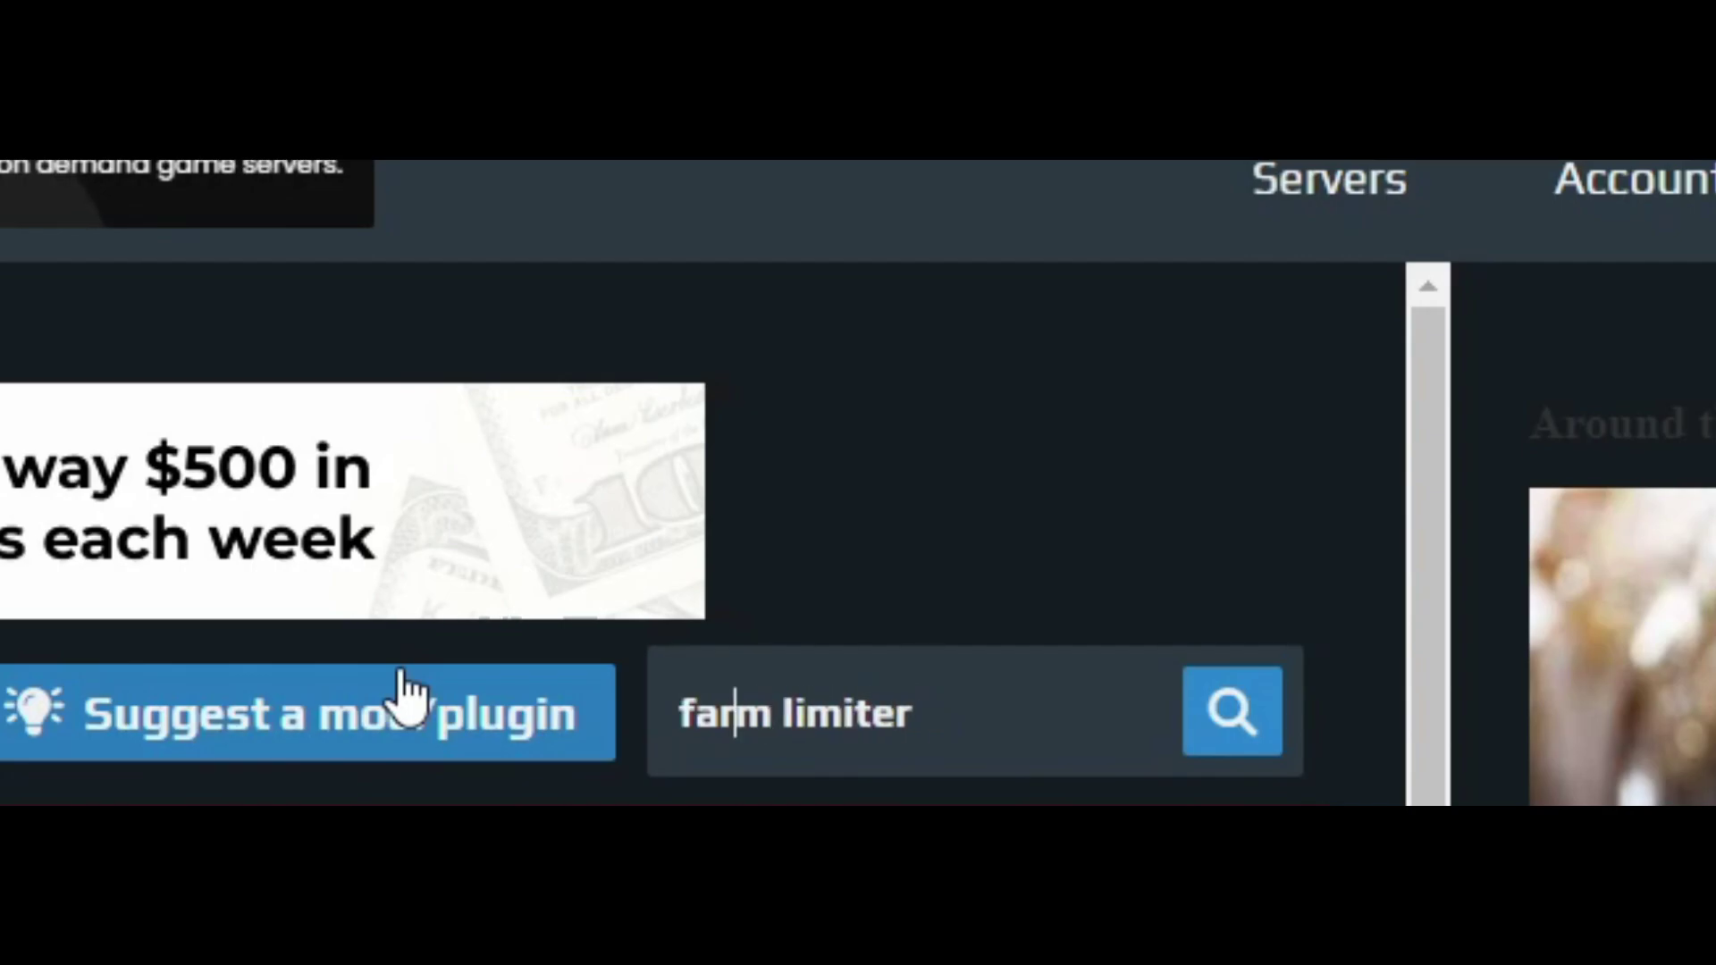
pyautogui.press('Return')
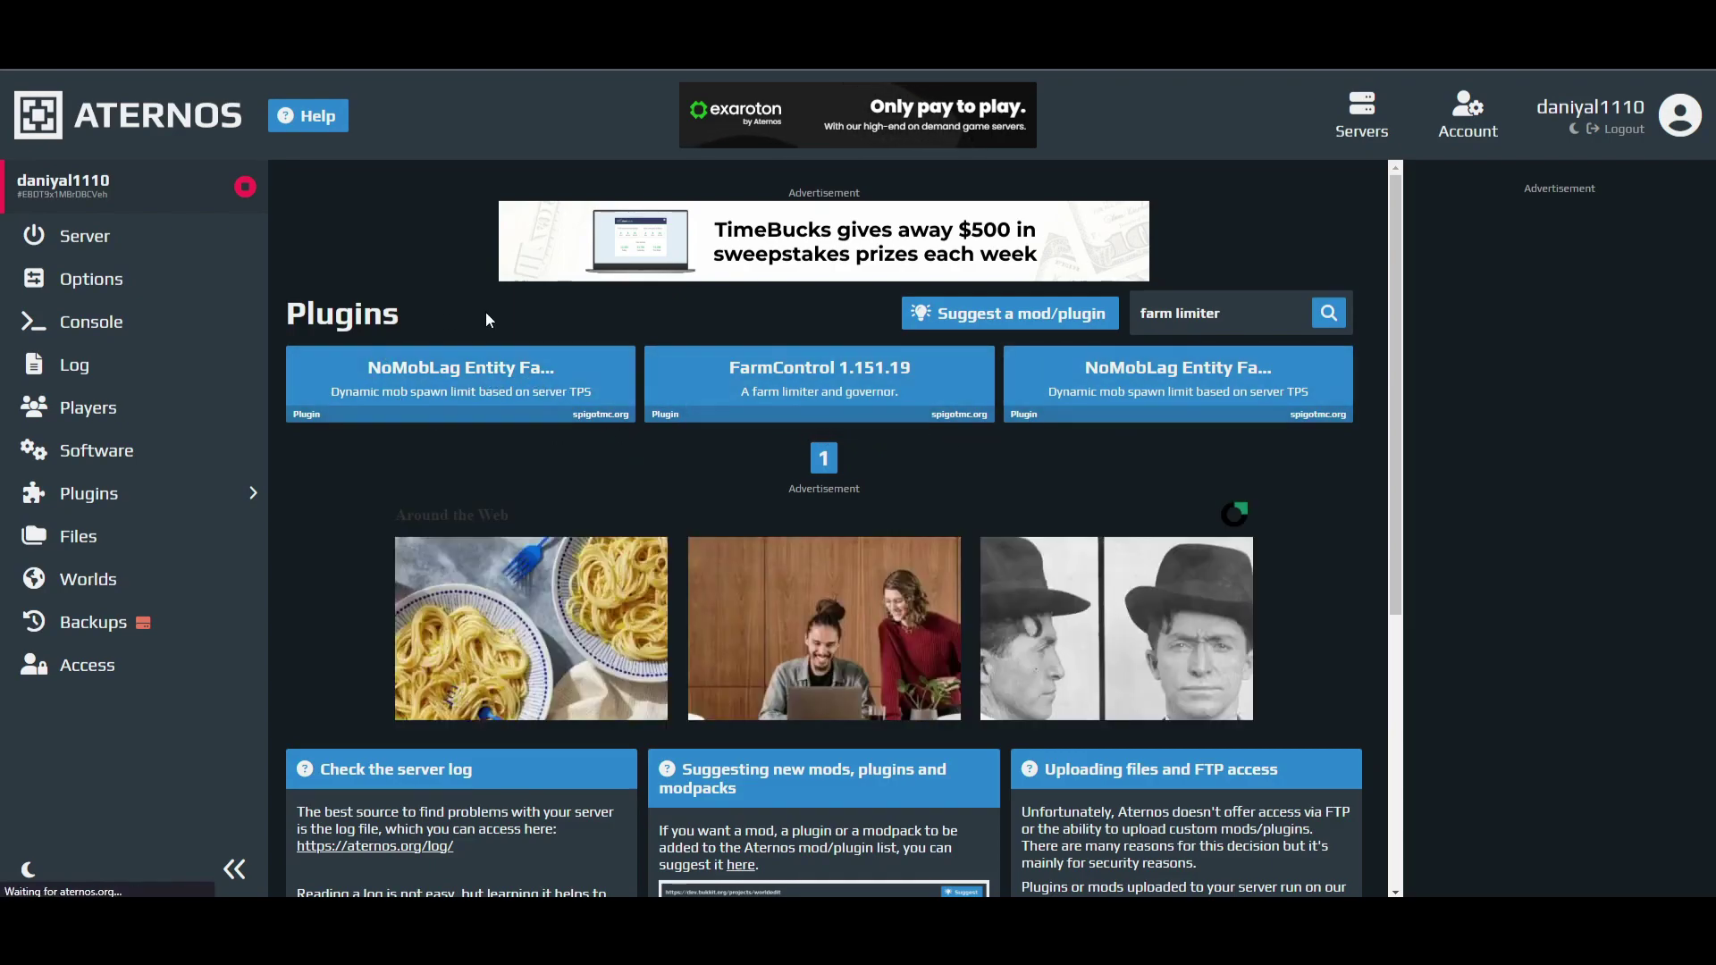
pyautogui.click(485, 385)
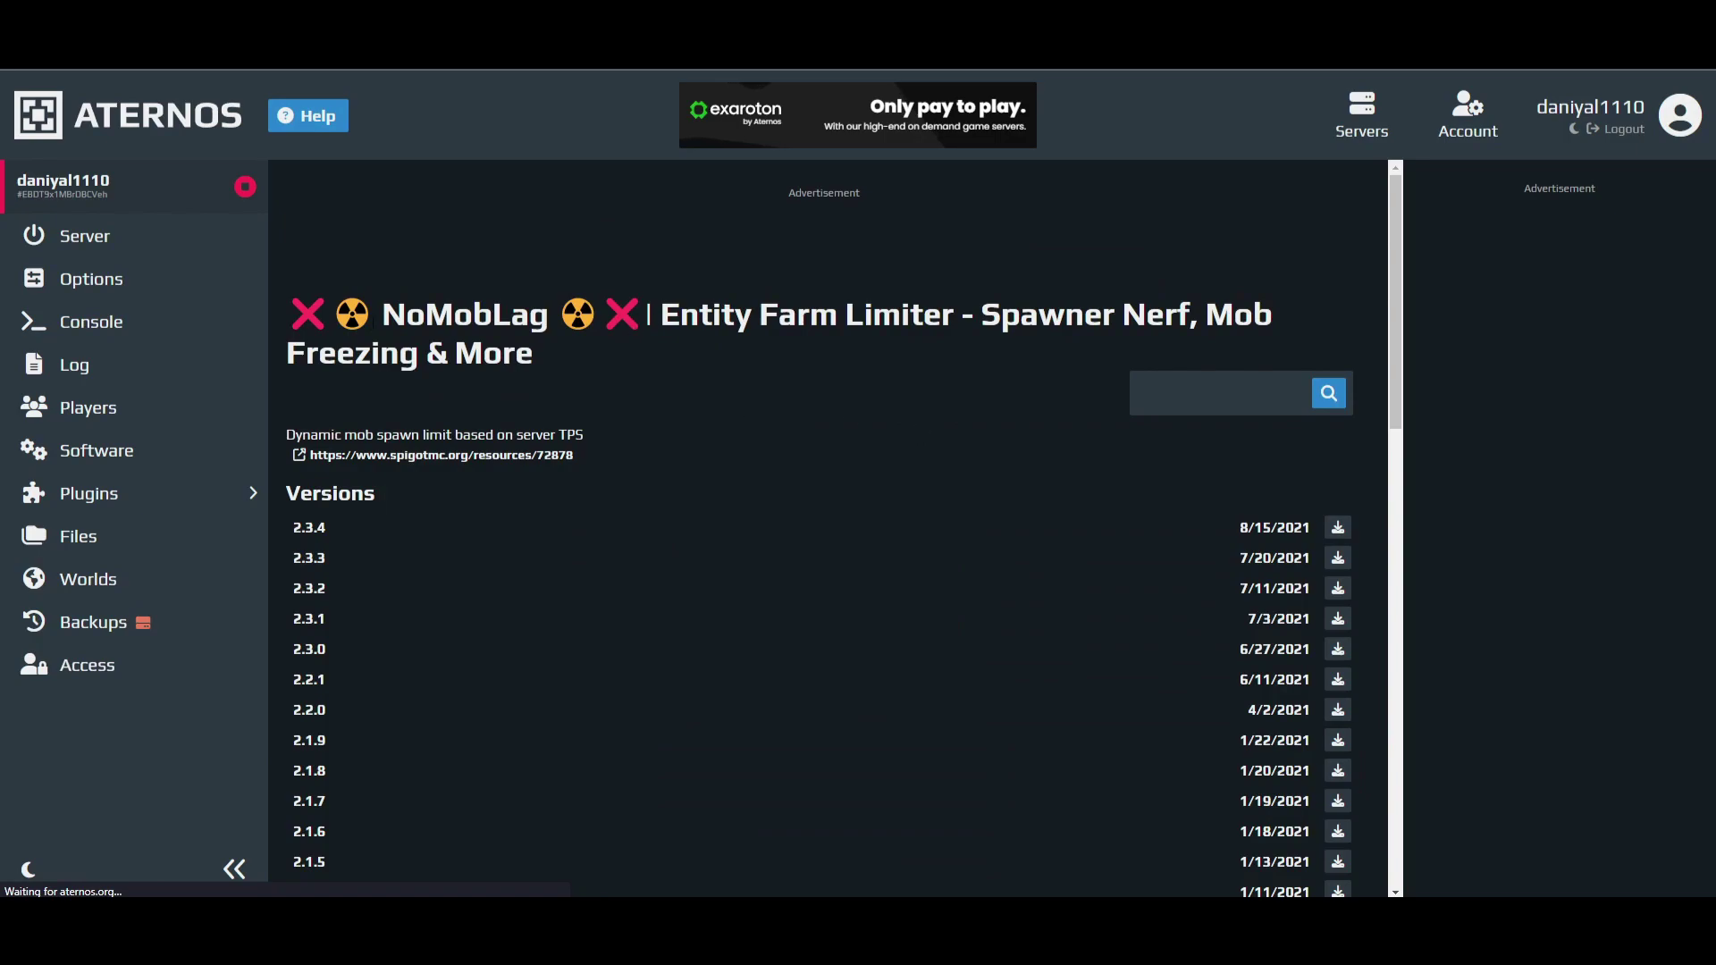
pyautogui.tripleClick(307, 314)
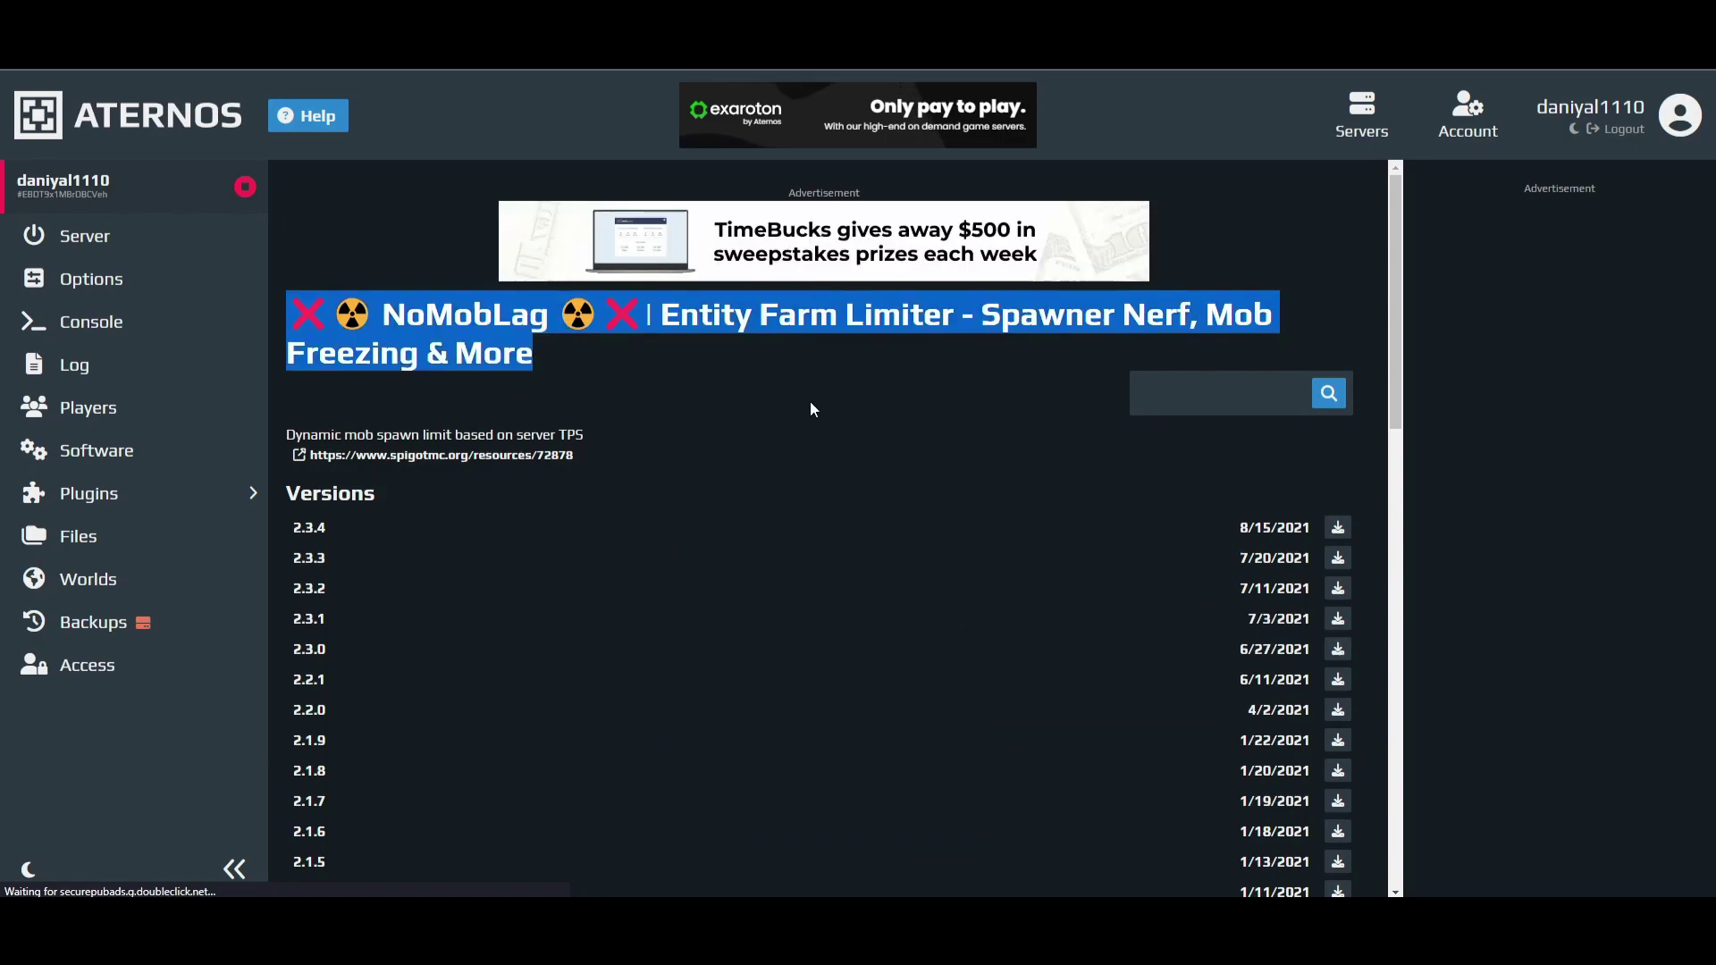
pyautogui.click(677, 351)
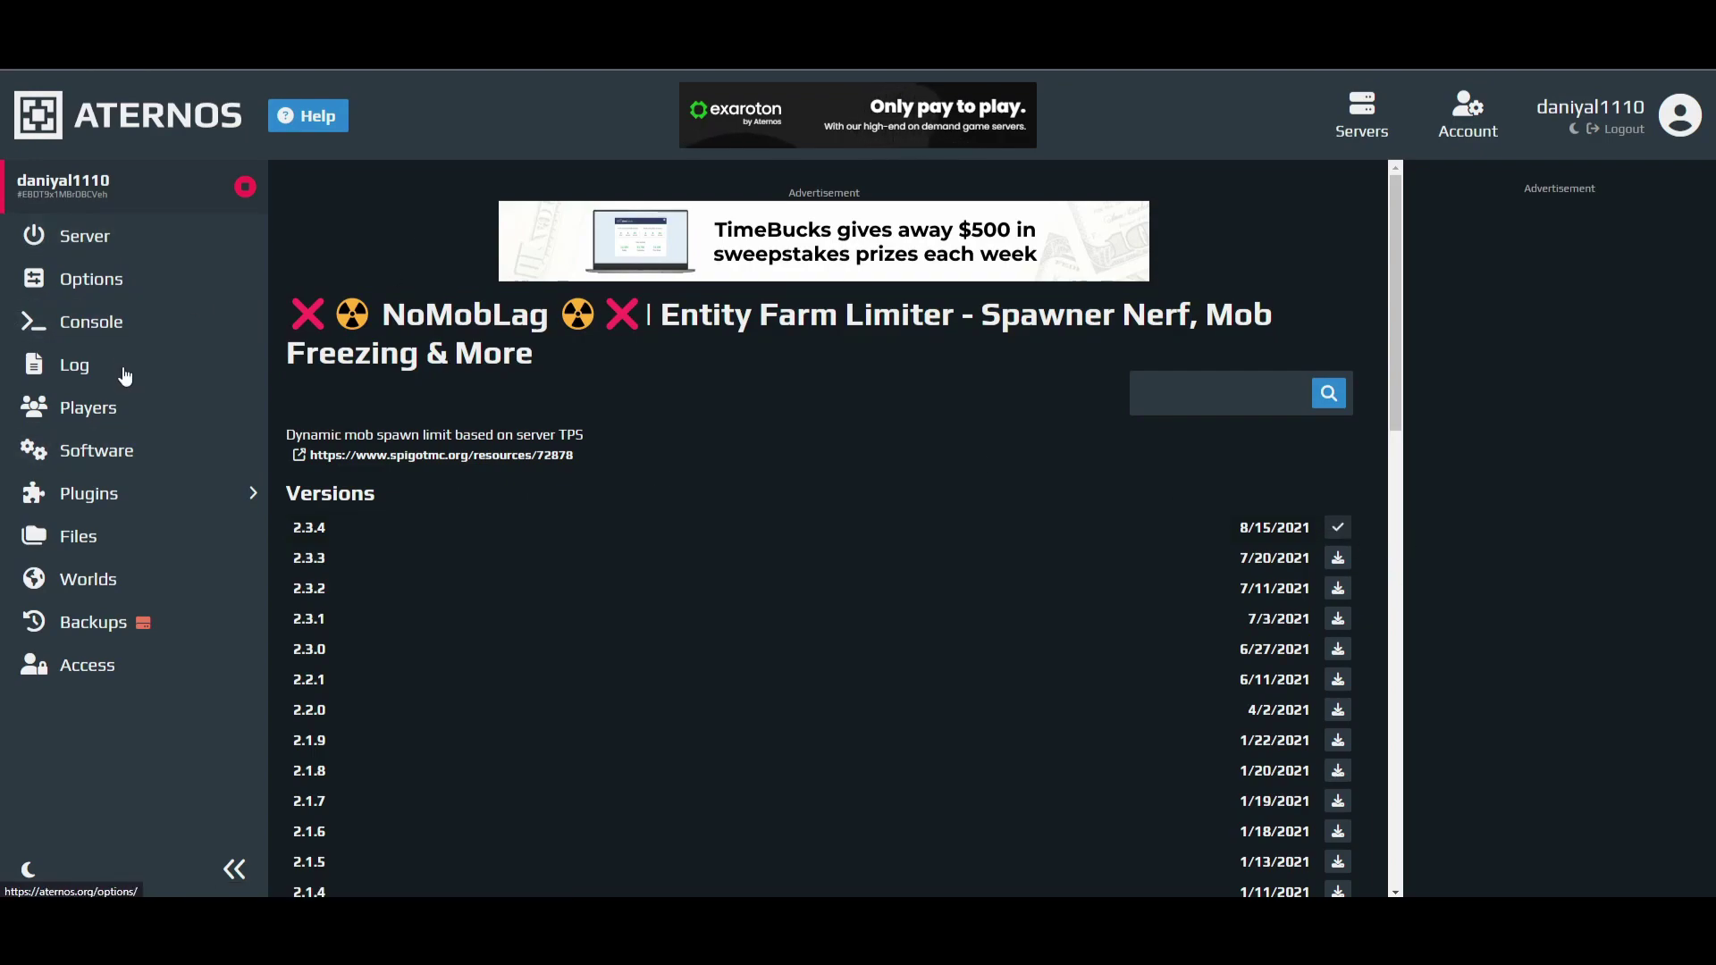
pyautogui.click(1228, 408)
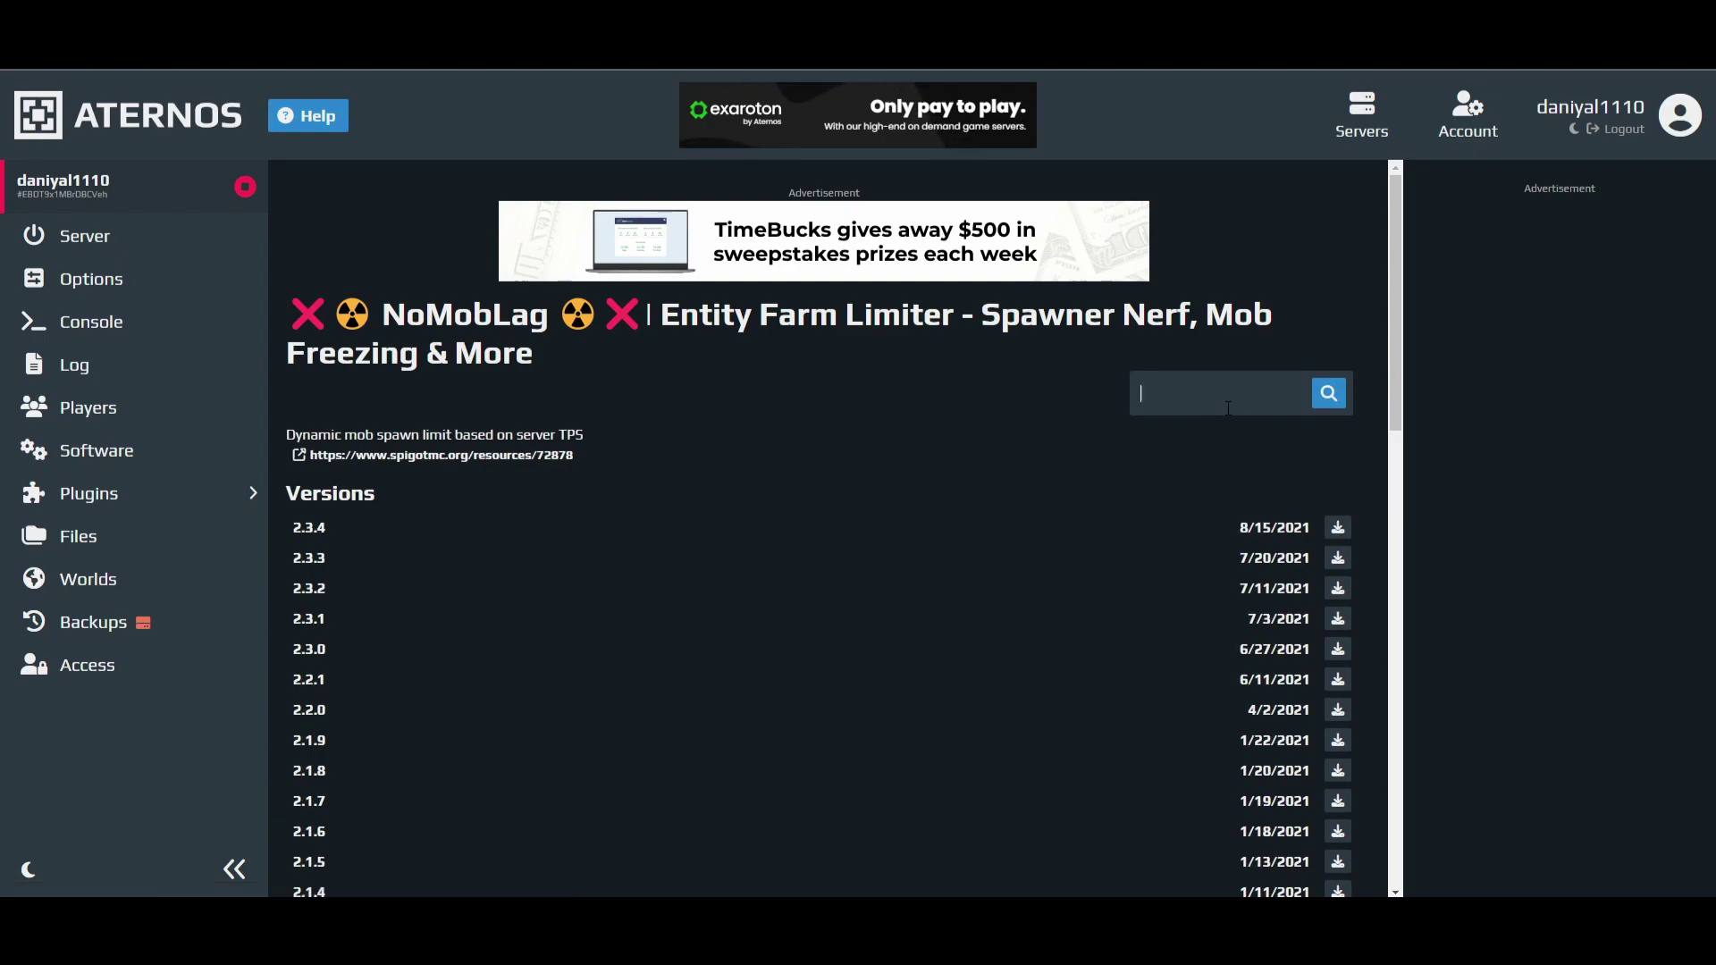
# Step: Search plugins for 'lag assist' and look through the Lockette result's versions
pyautogui.write('ass')
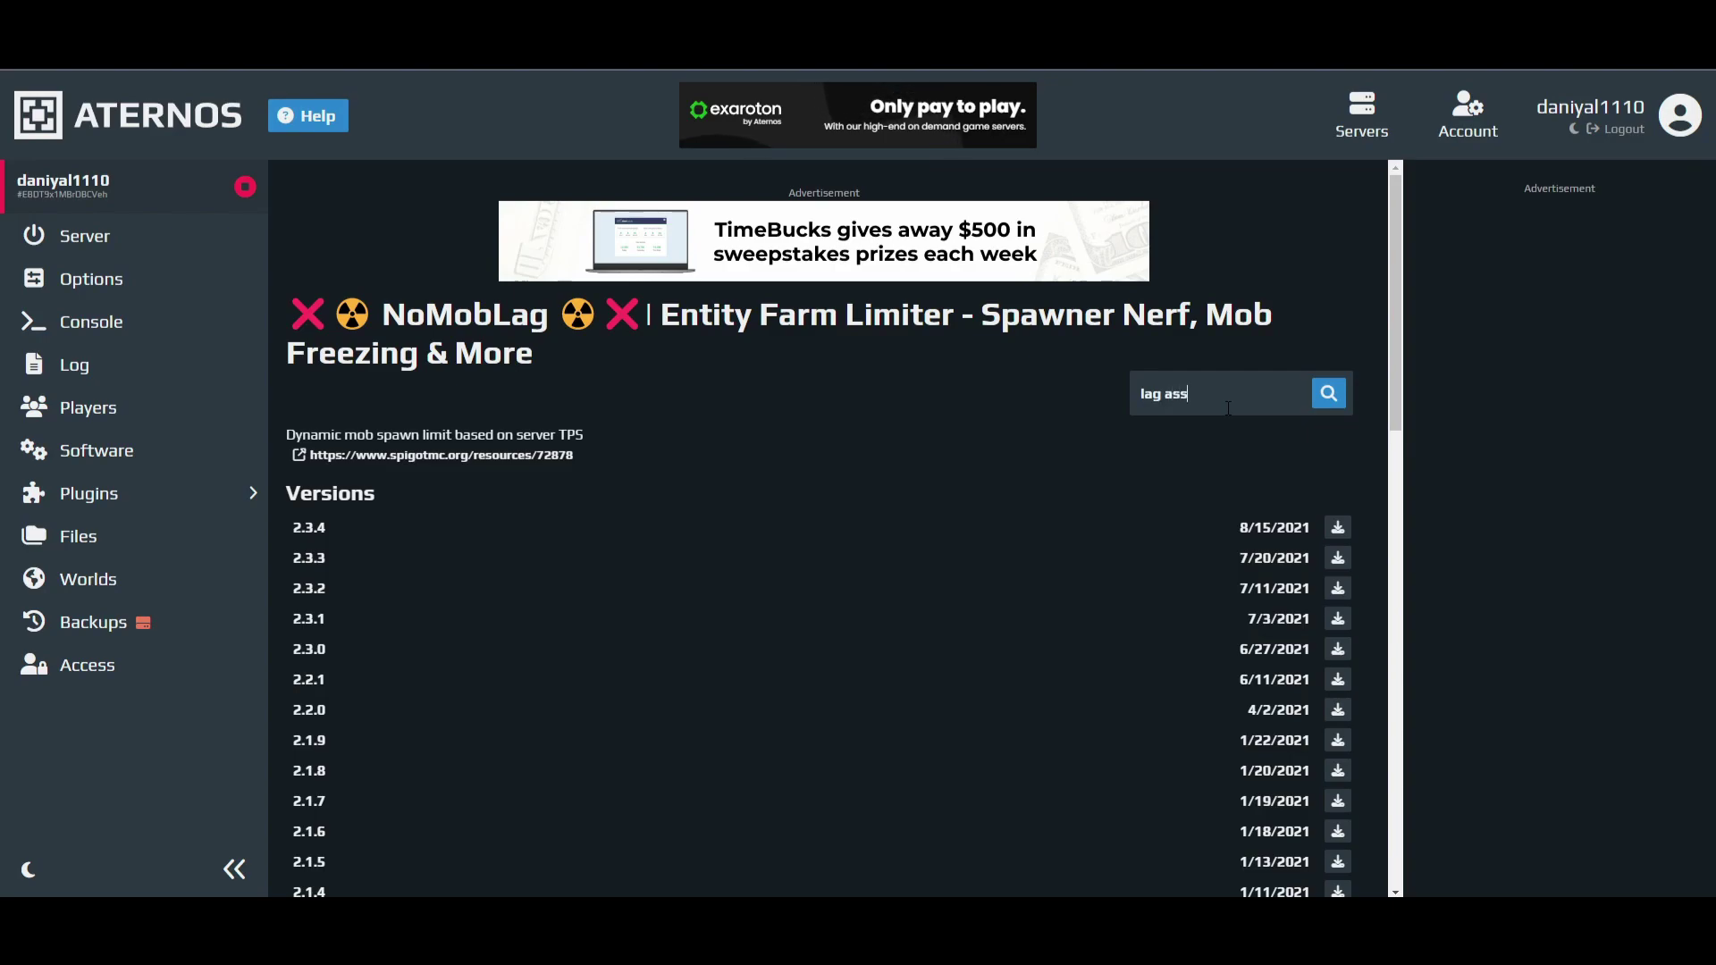
pyautogui.write('ist')
pyautogui.press('Return')
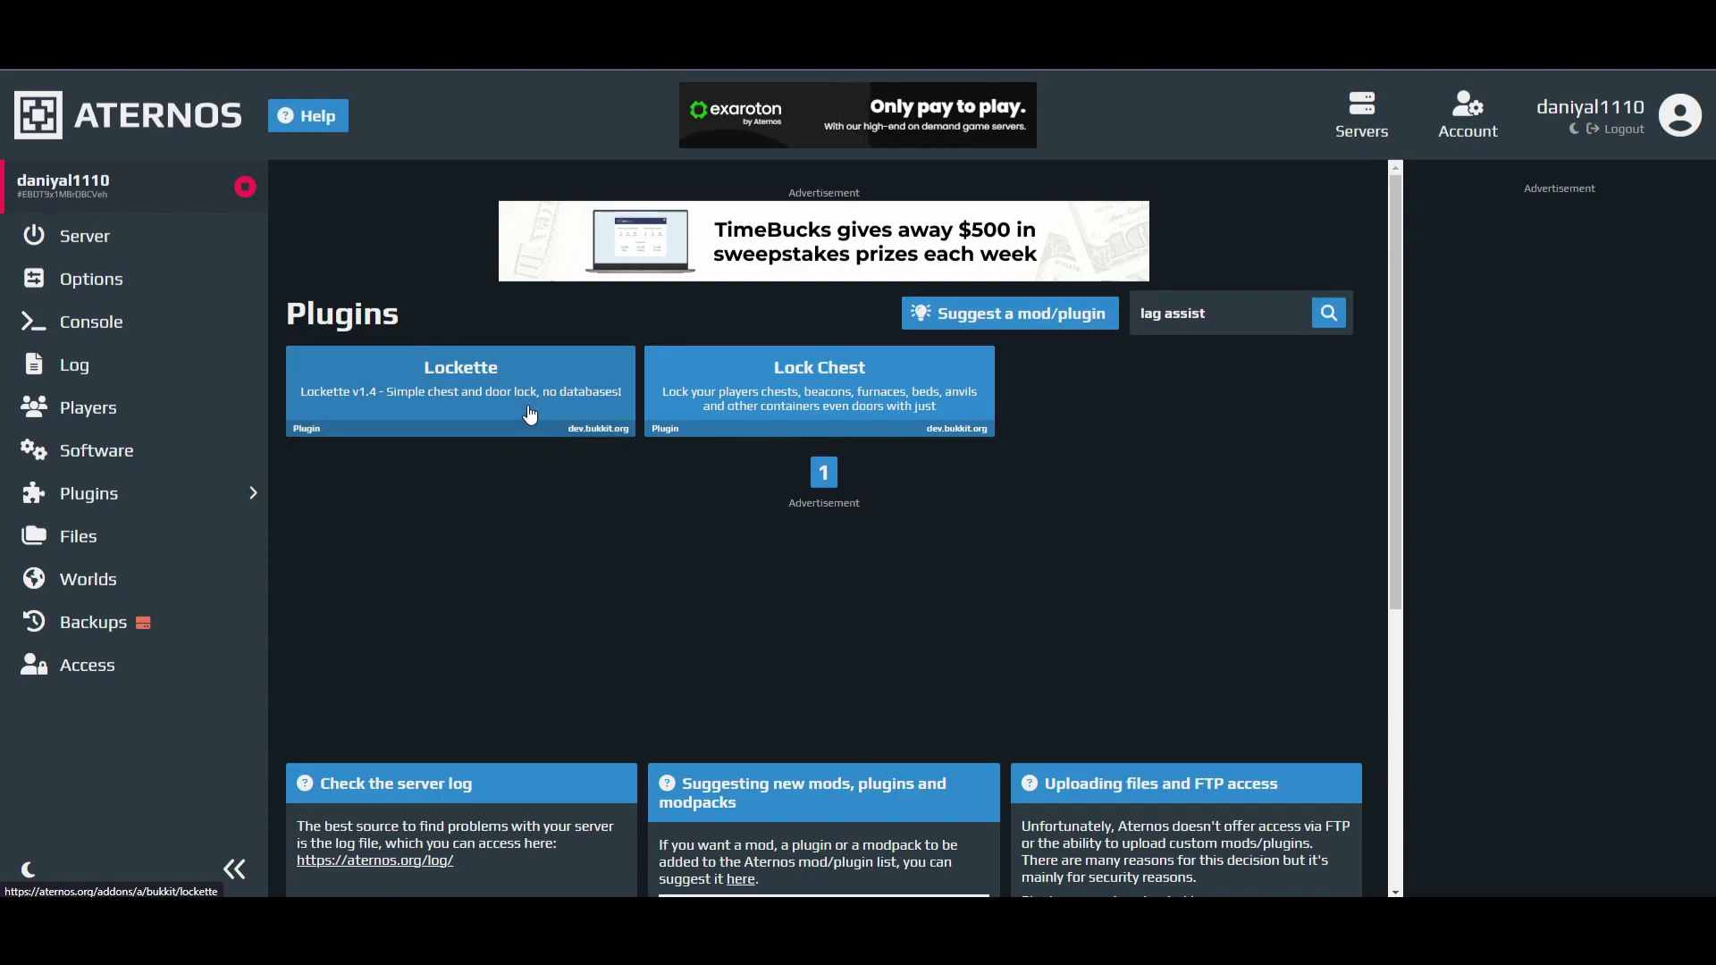
pyautogui.click(458, 411)
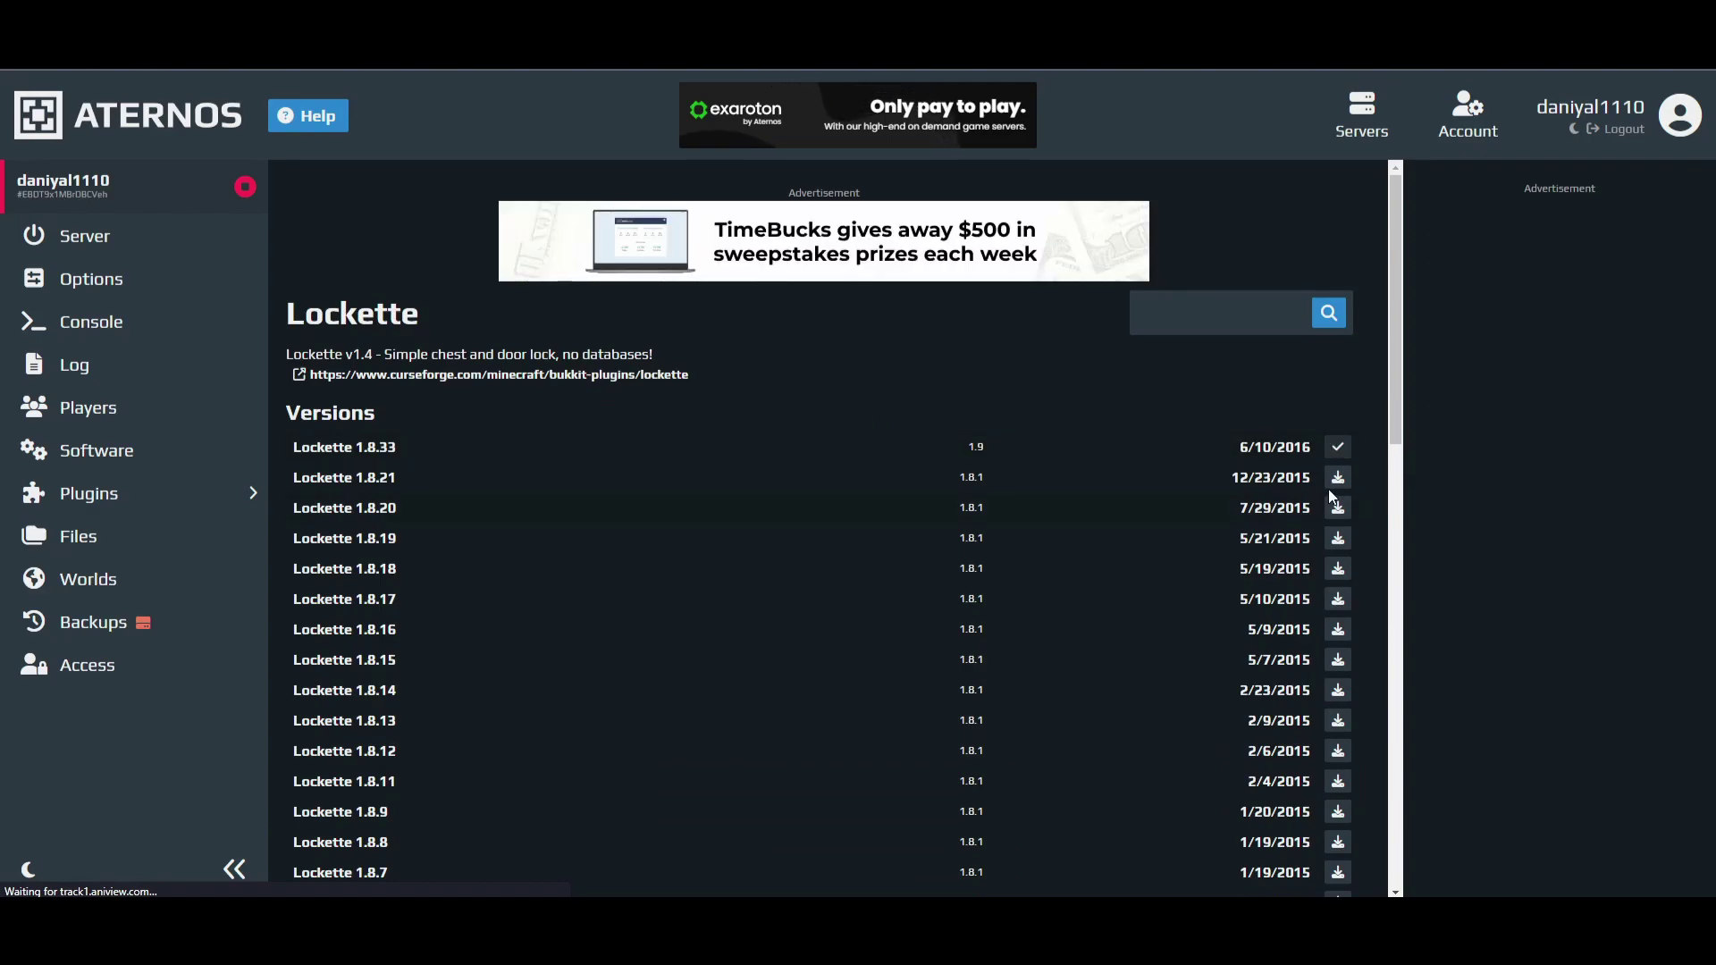
pyautogui.scroll(-5, 1161, 451)
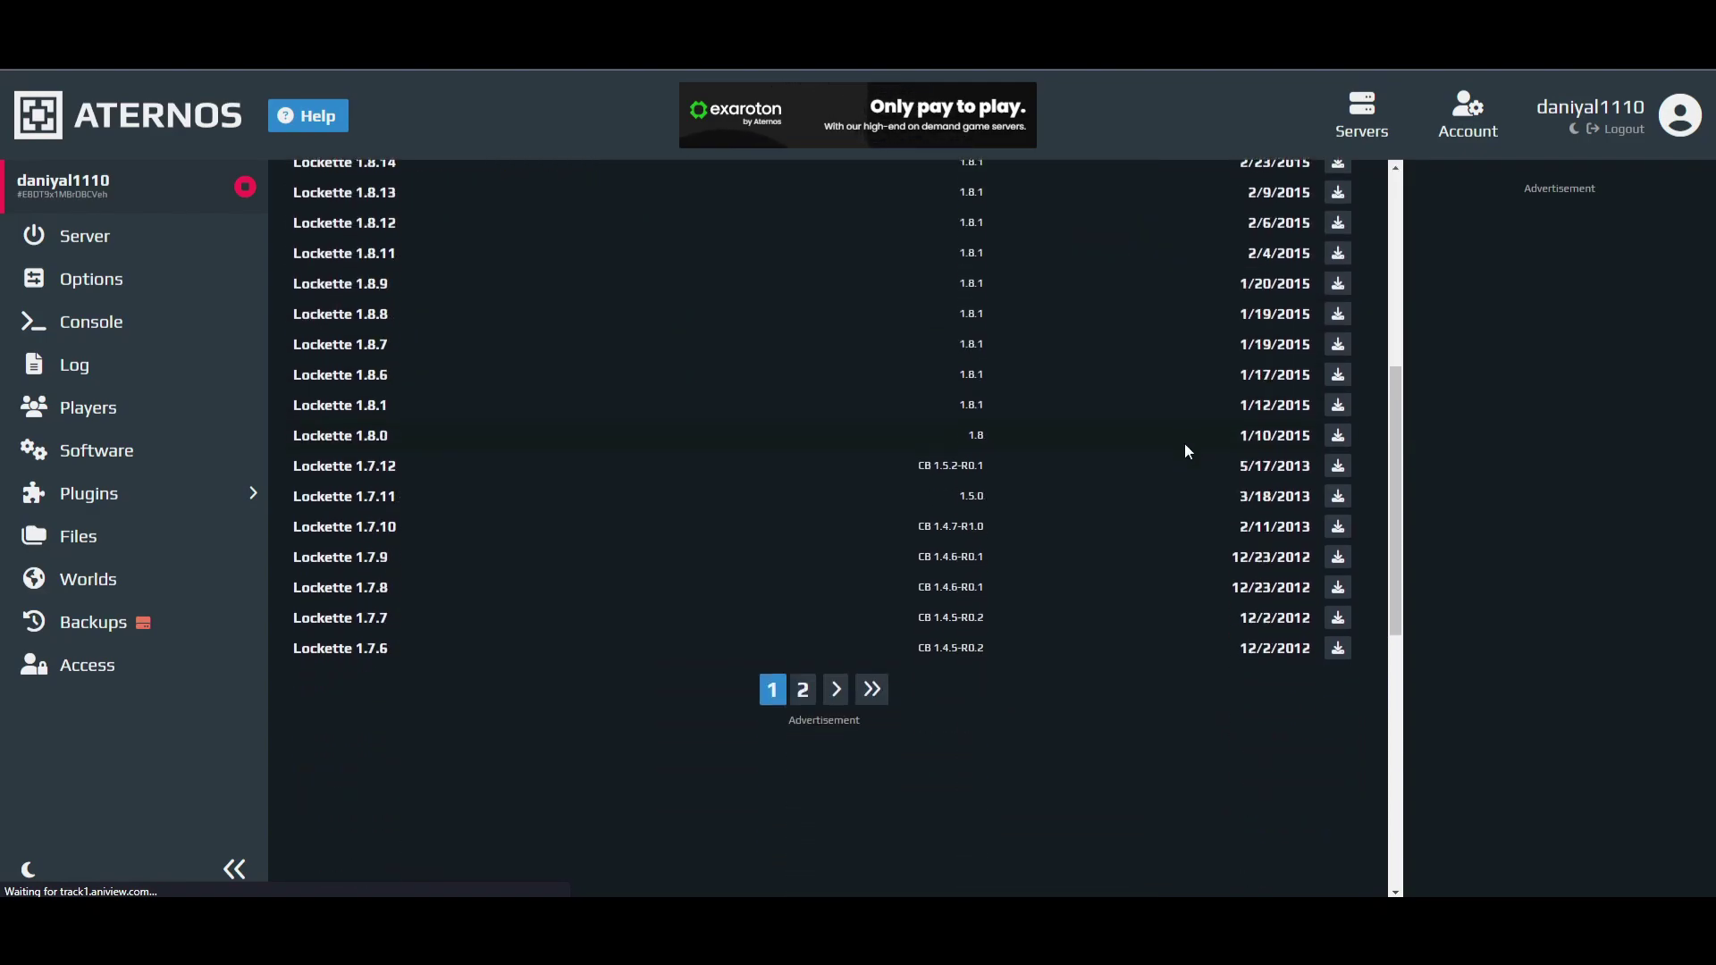
pyautogui.scroll(4, 1184, 447)
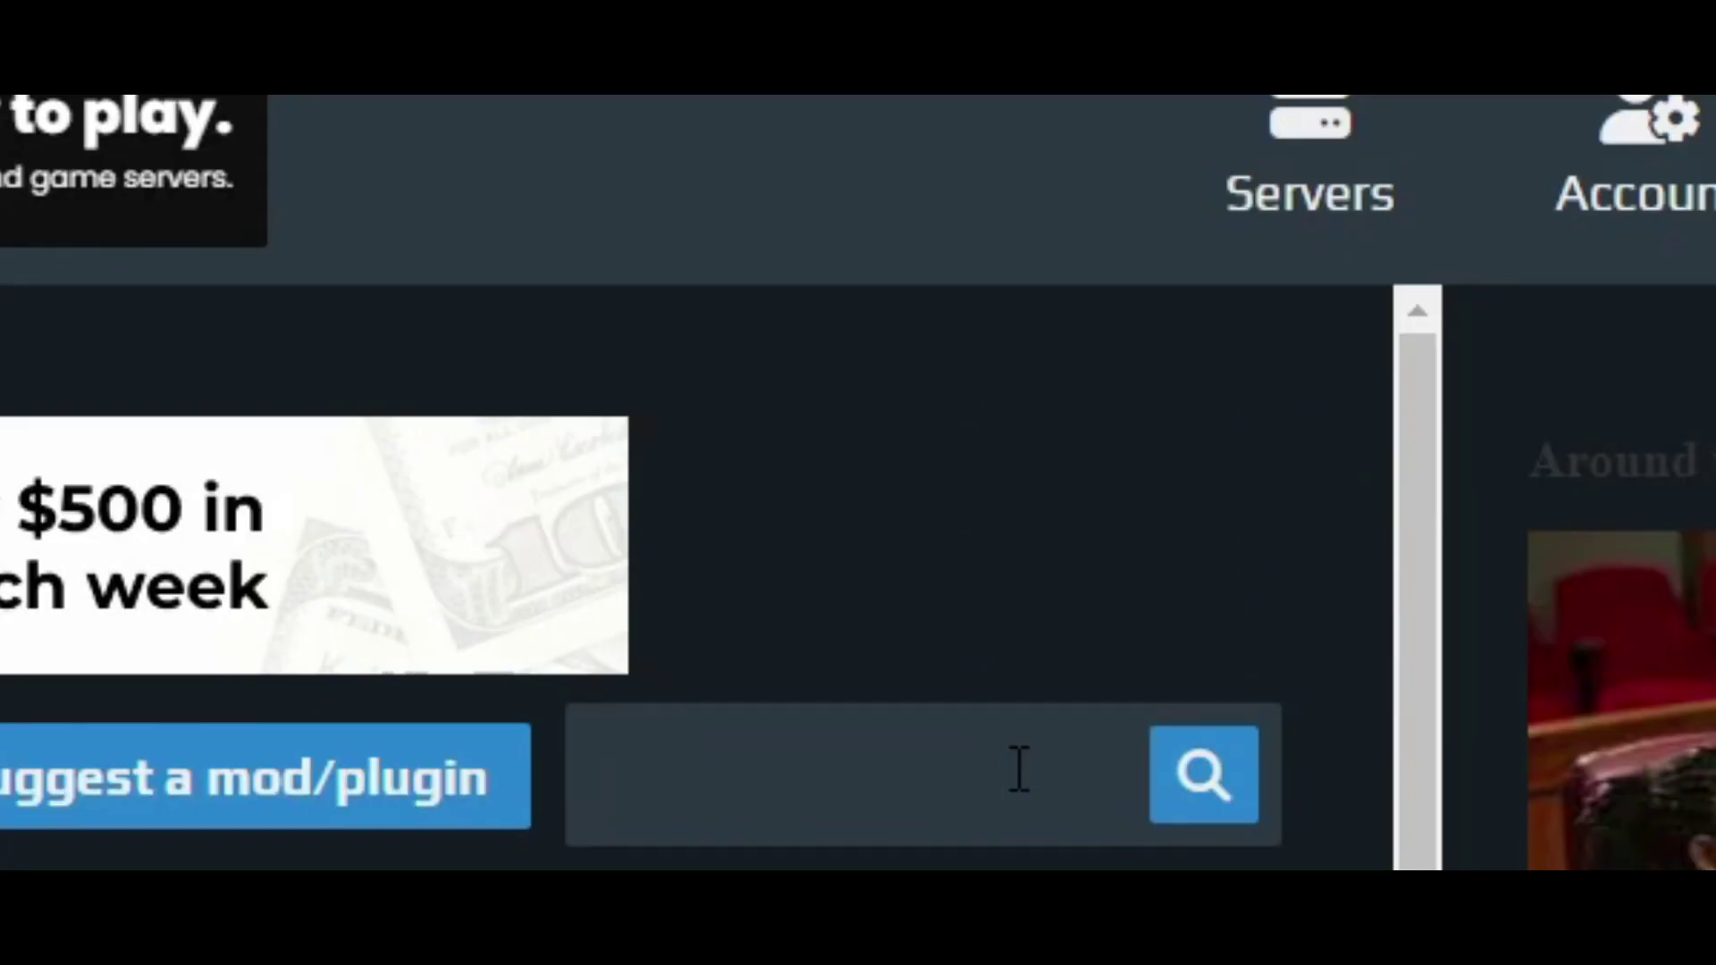
# Step: Search for 'stackmob' and open the StackMobs plugin page
pyautogui.write('stack')
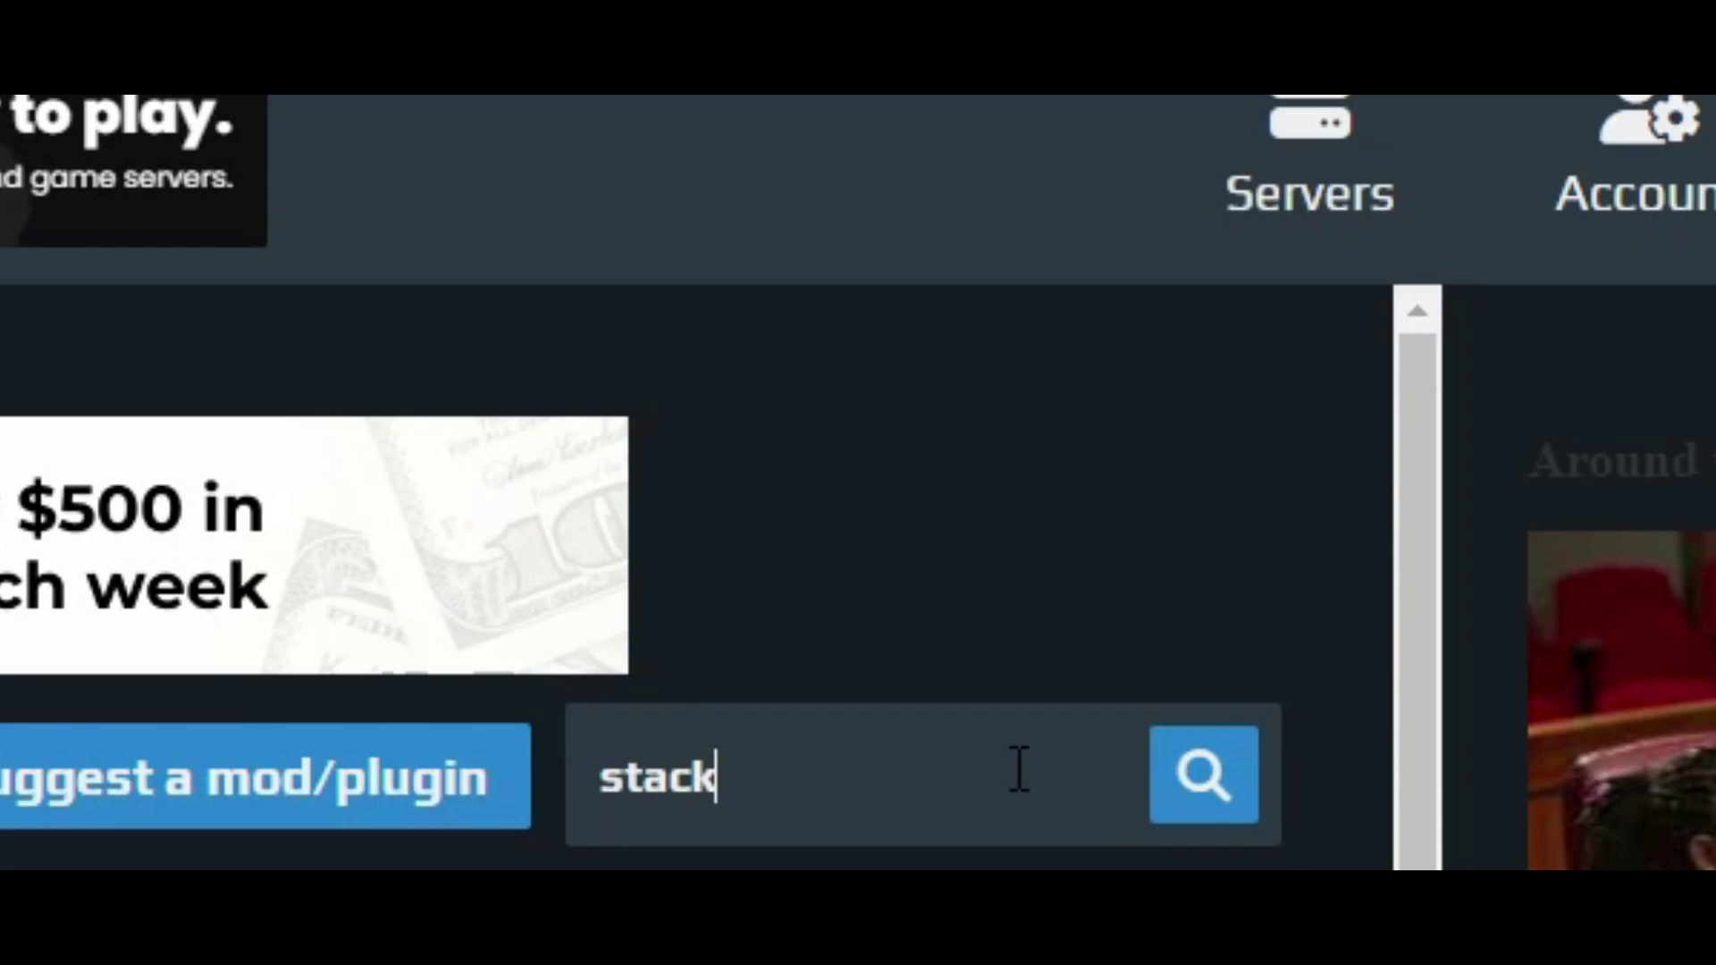
pyautogui.write('mob')
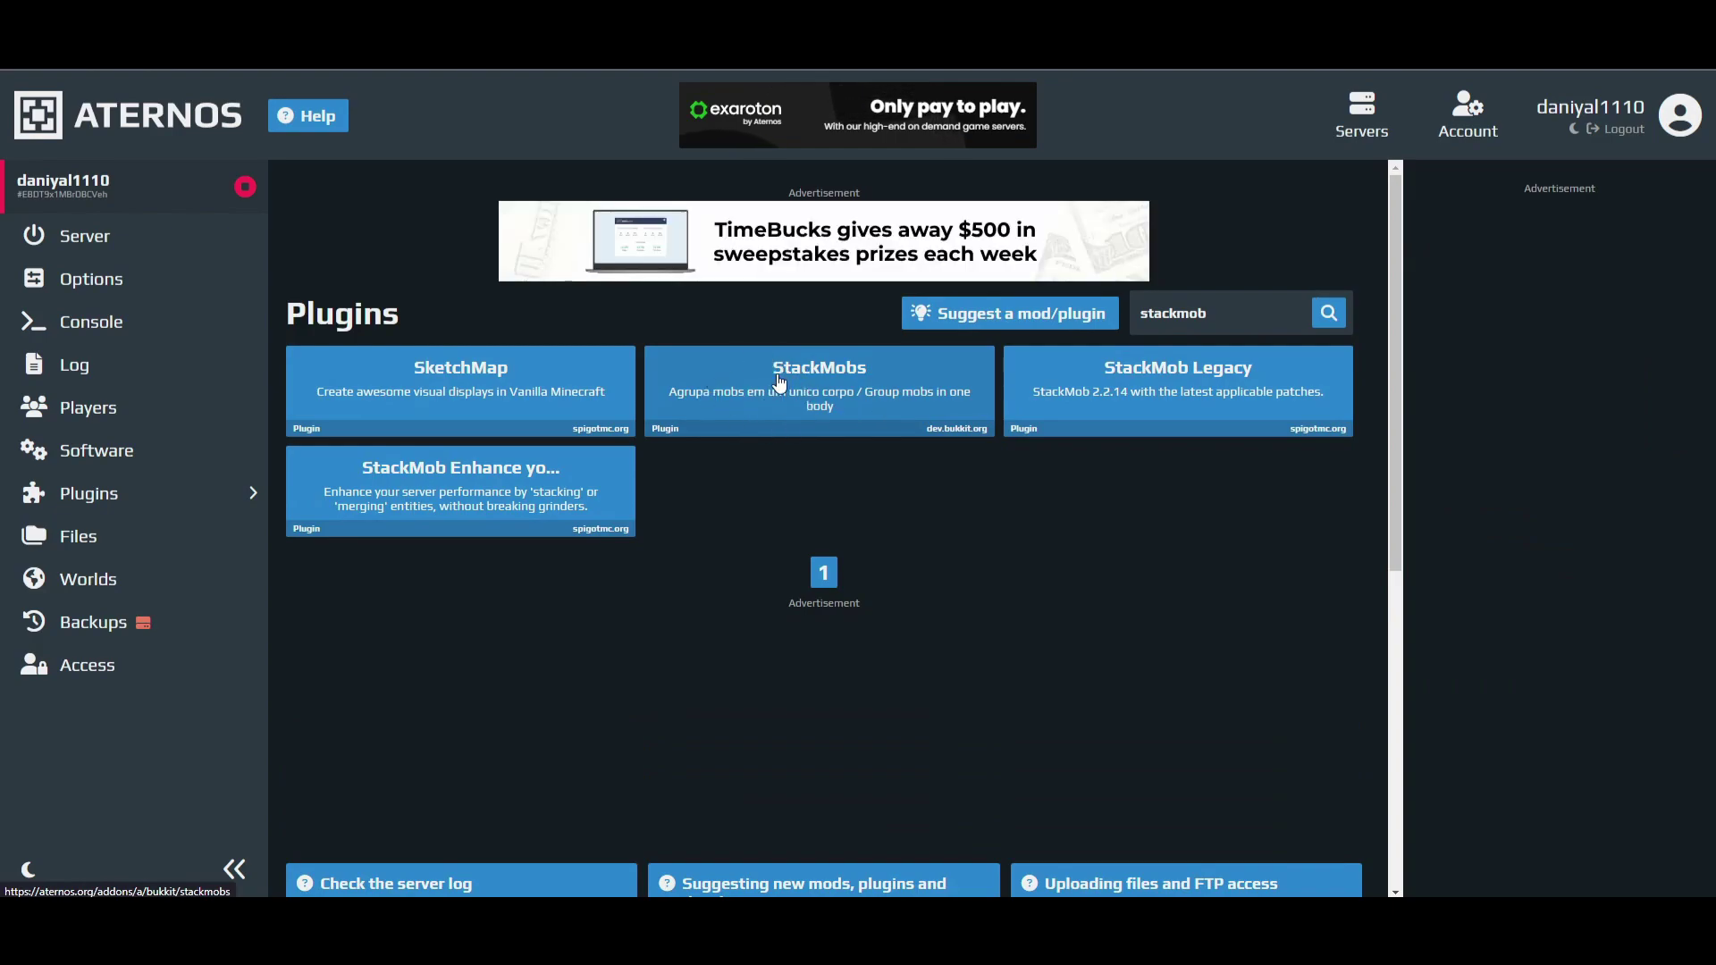
pyautogui.click(850, 396)
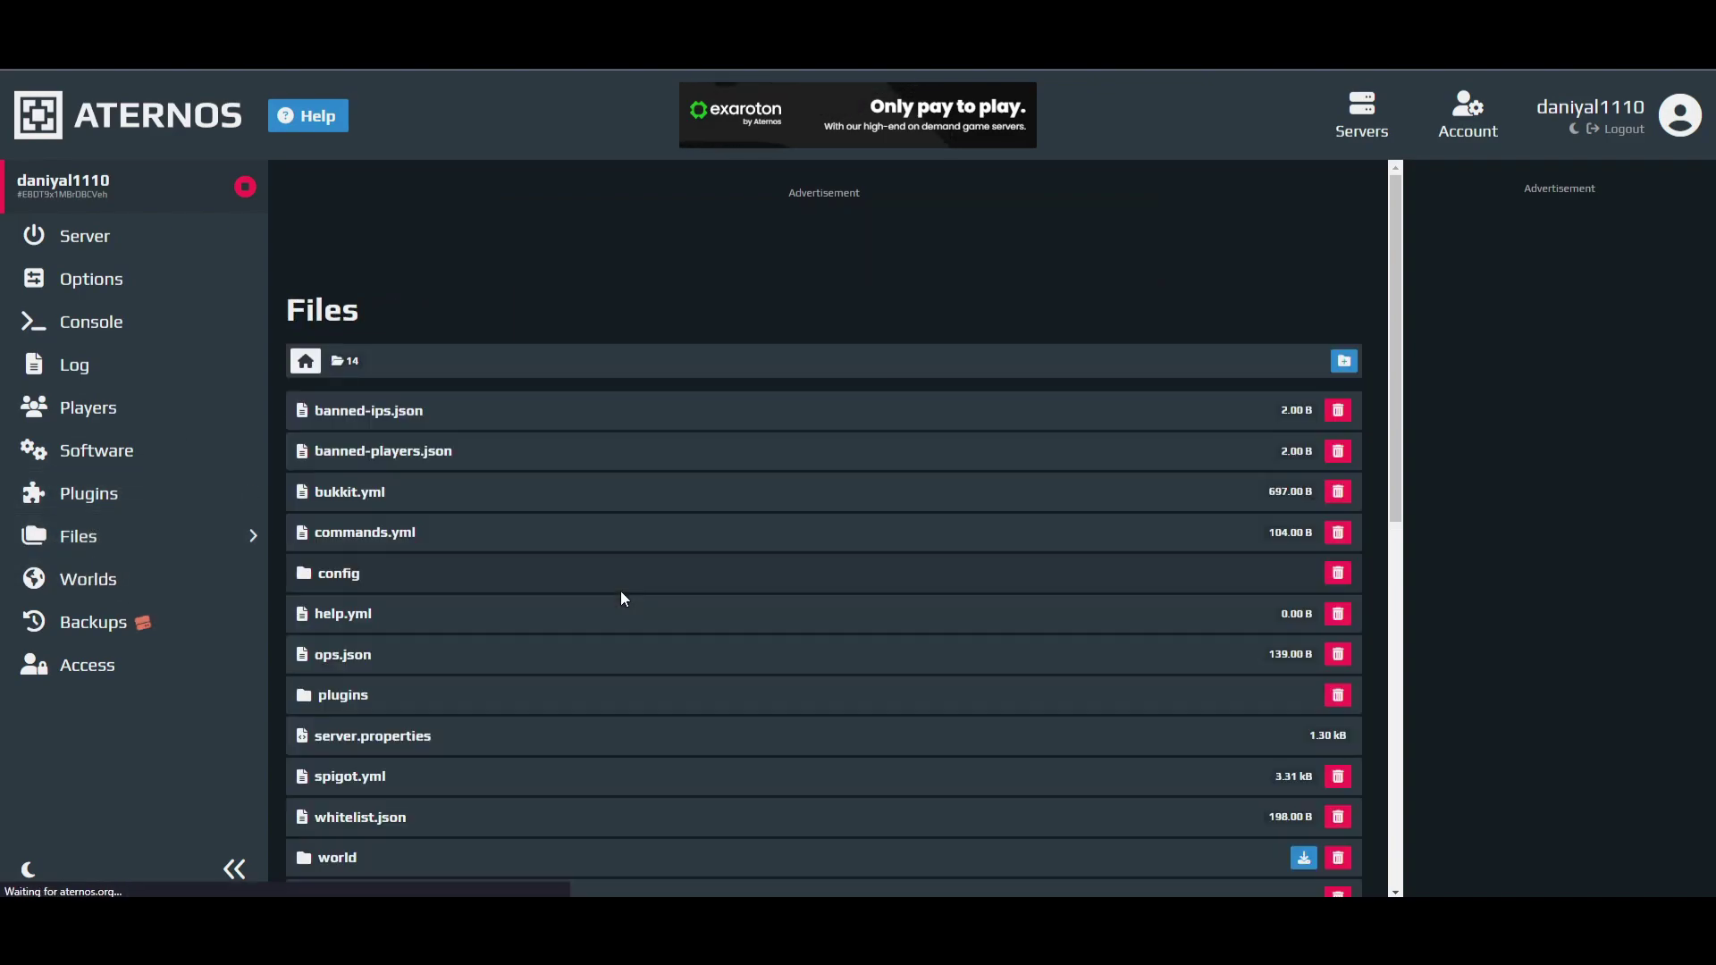
# Step: Browse the server's Files list and select bukkit.yml
pyautogui.scroll(-2, 393, 540)
pyautogui.scroll(2, 399, 533)
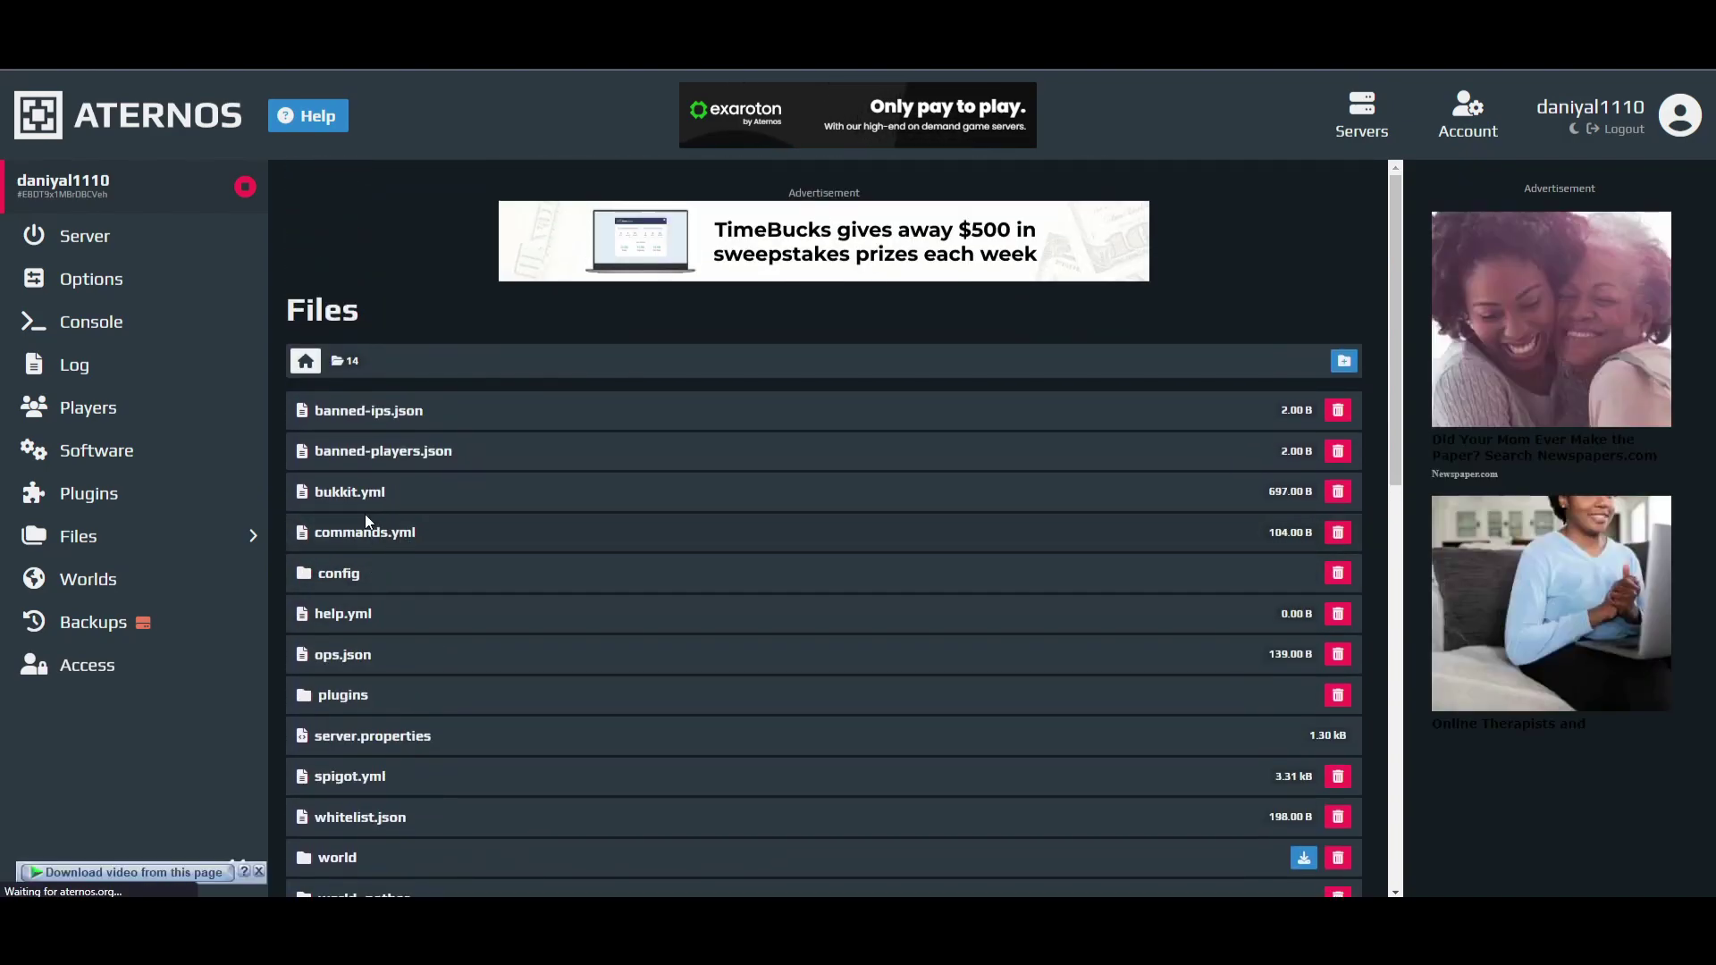
pyautogui.scroll(-1, 449, 625)
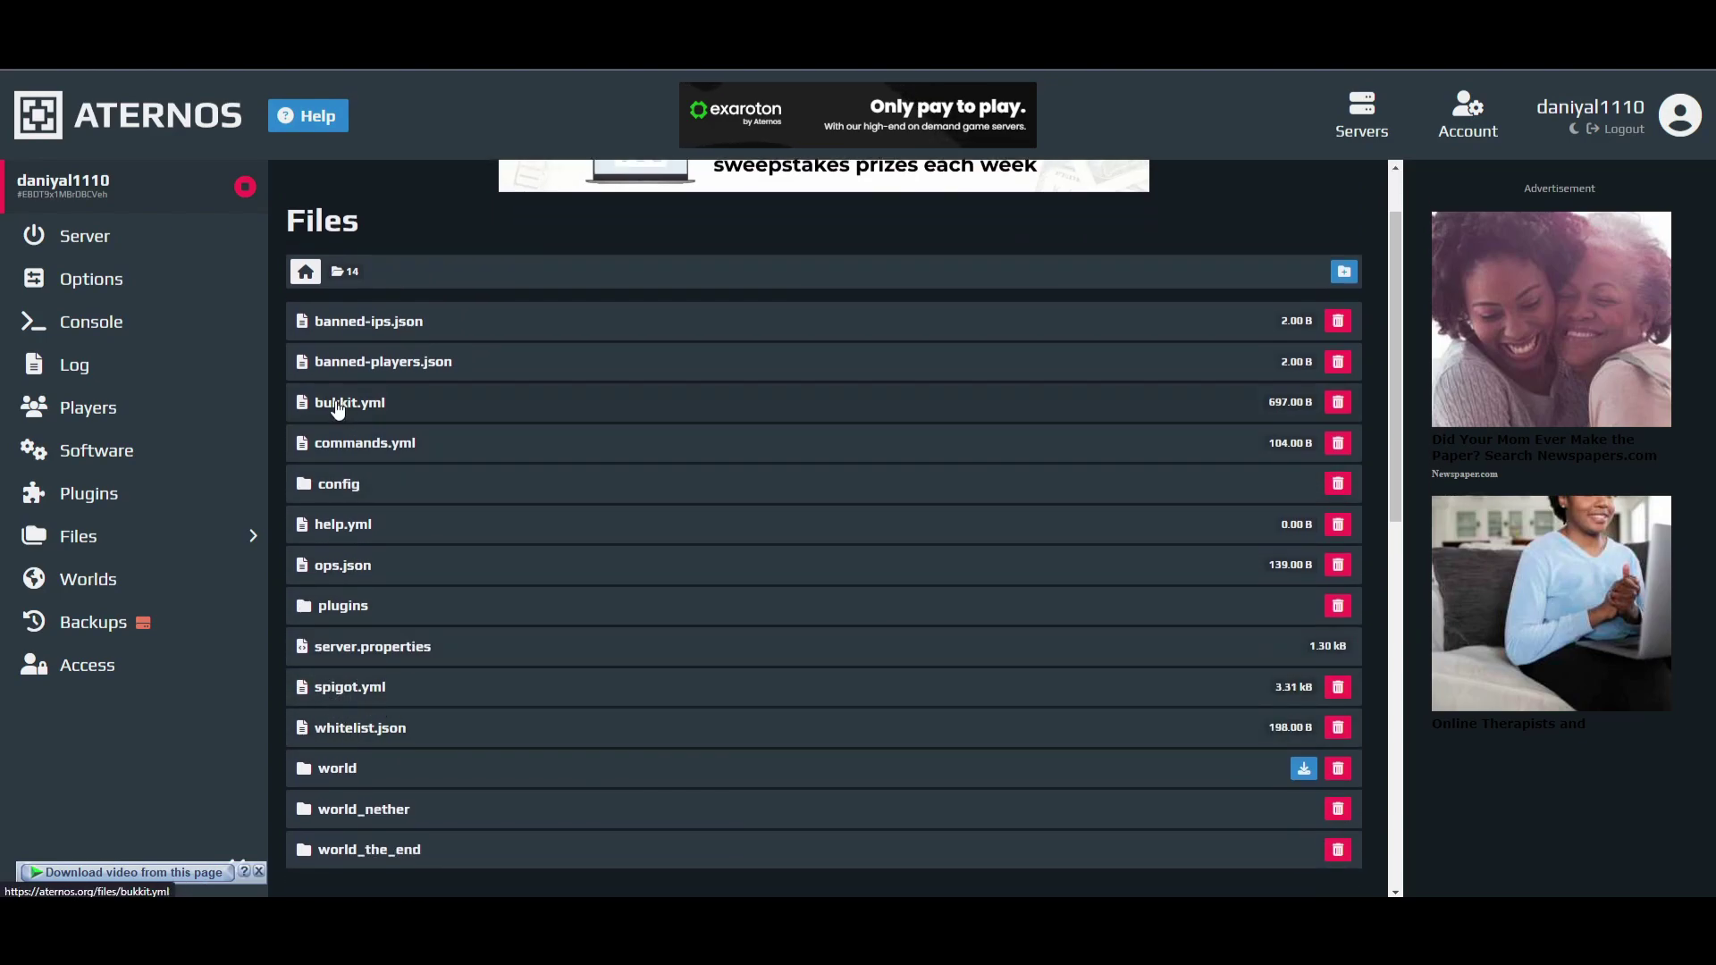
pyautogui.click(435, 422)
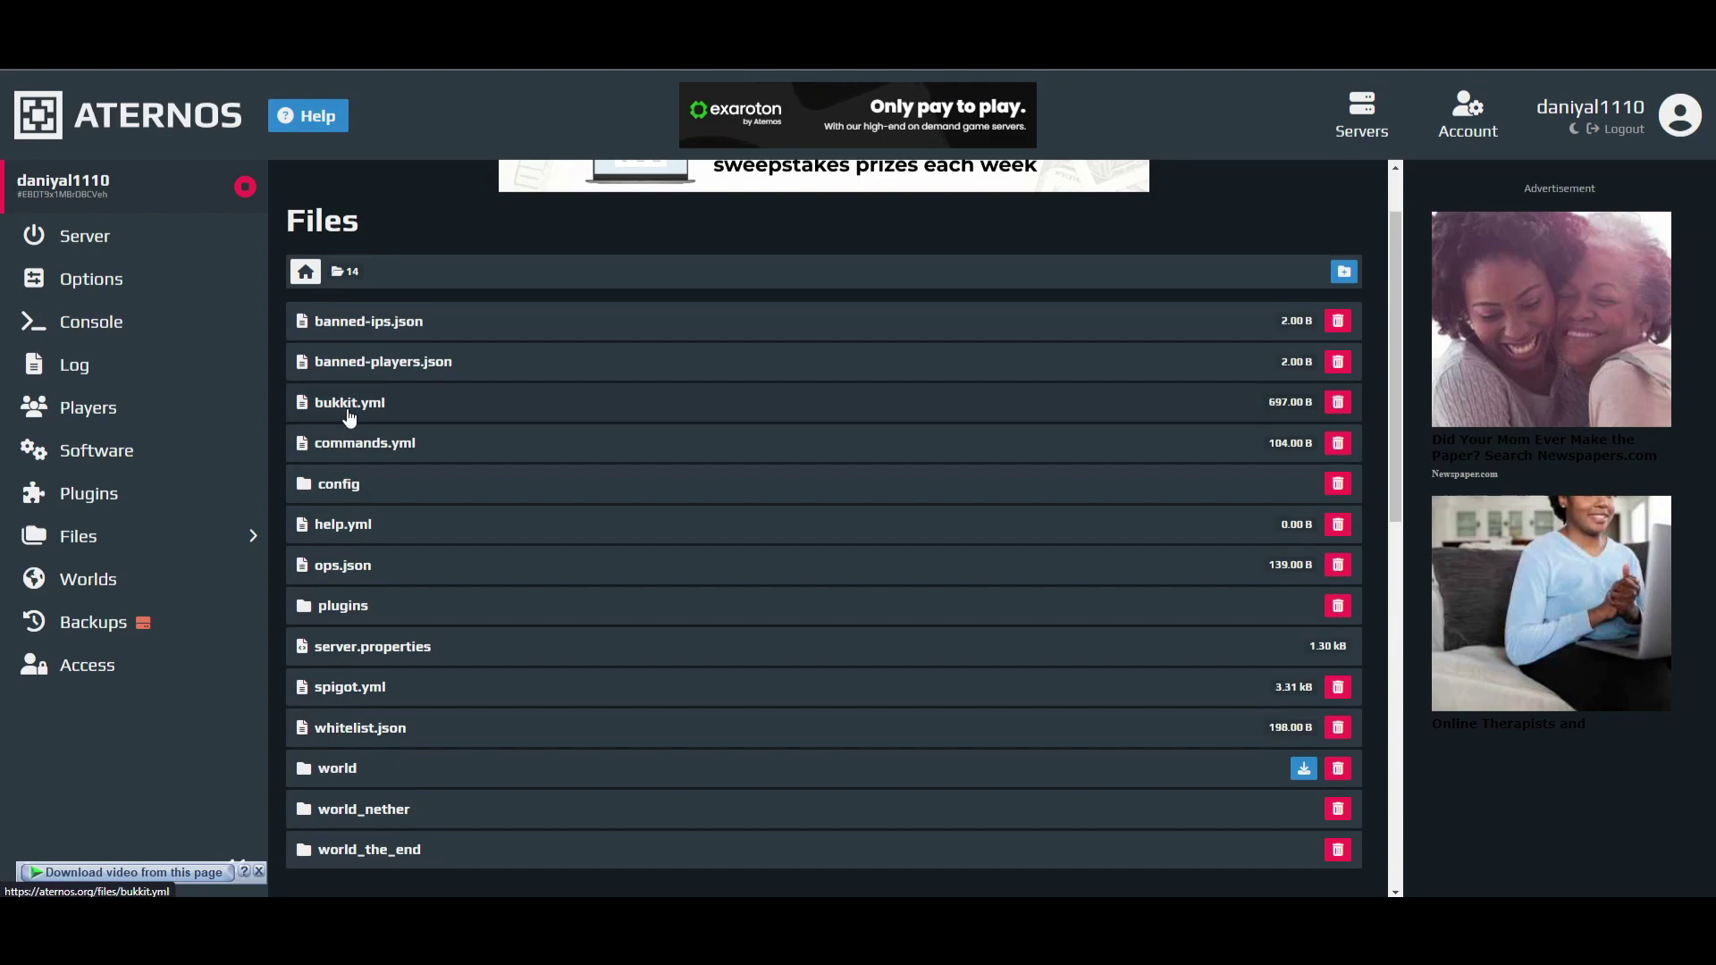
# Step: Open bukkit.yml in the editor and review its spawn-limits and ticks-per values
pyautogui.click(448, 426)
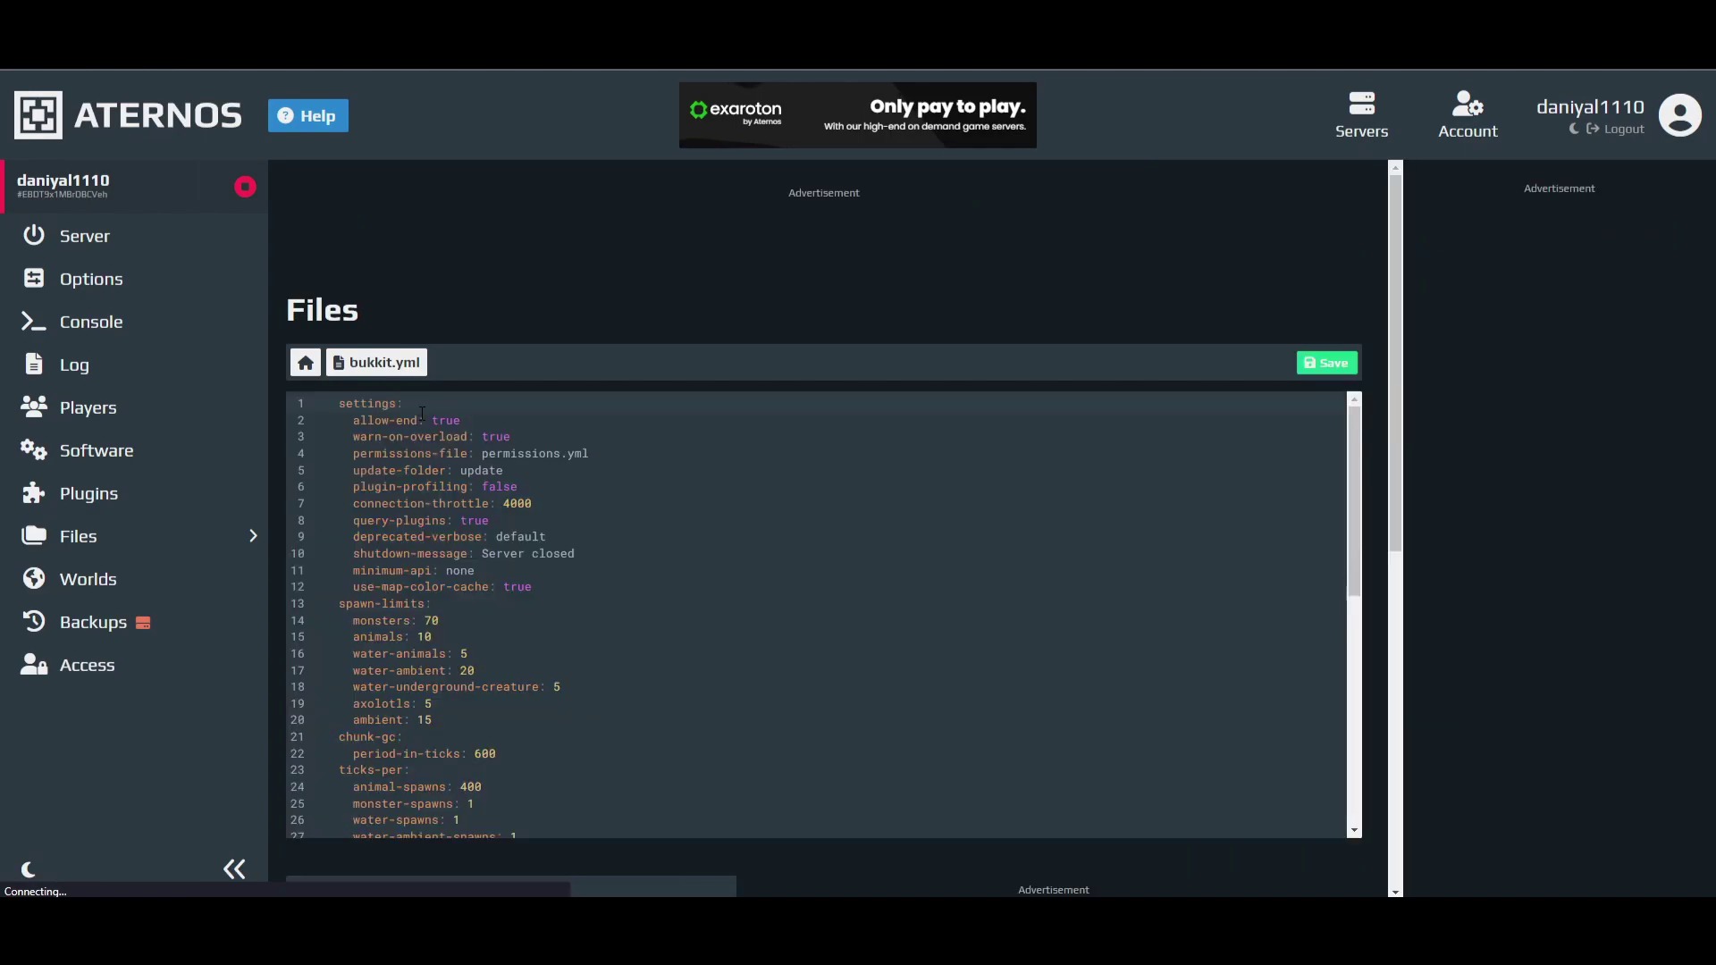
pyautogui.scroll(-3, 553, 559)
pyautogui.scroll(3, 553, 559)
pyautogui.scroll(-3, 553, 559)
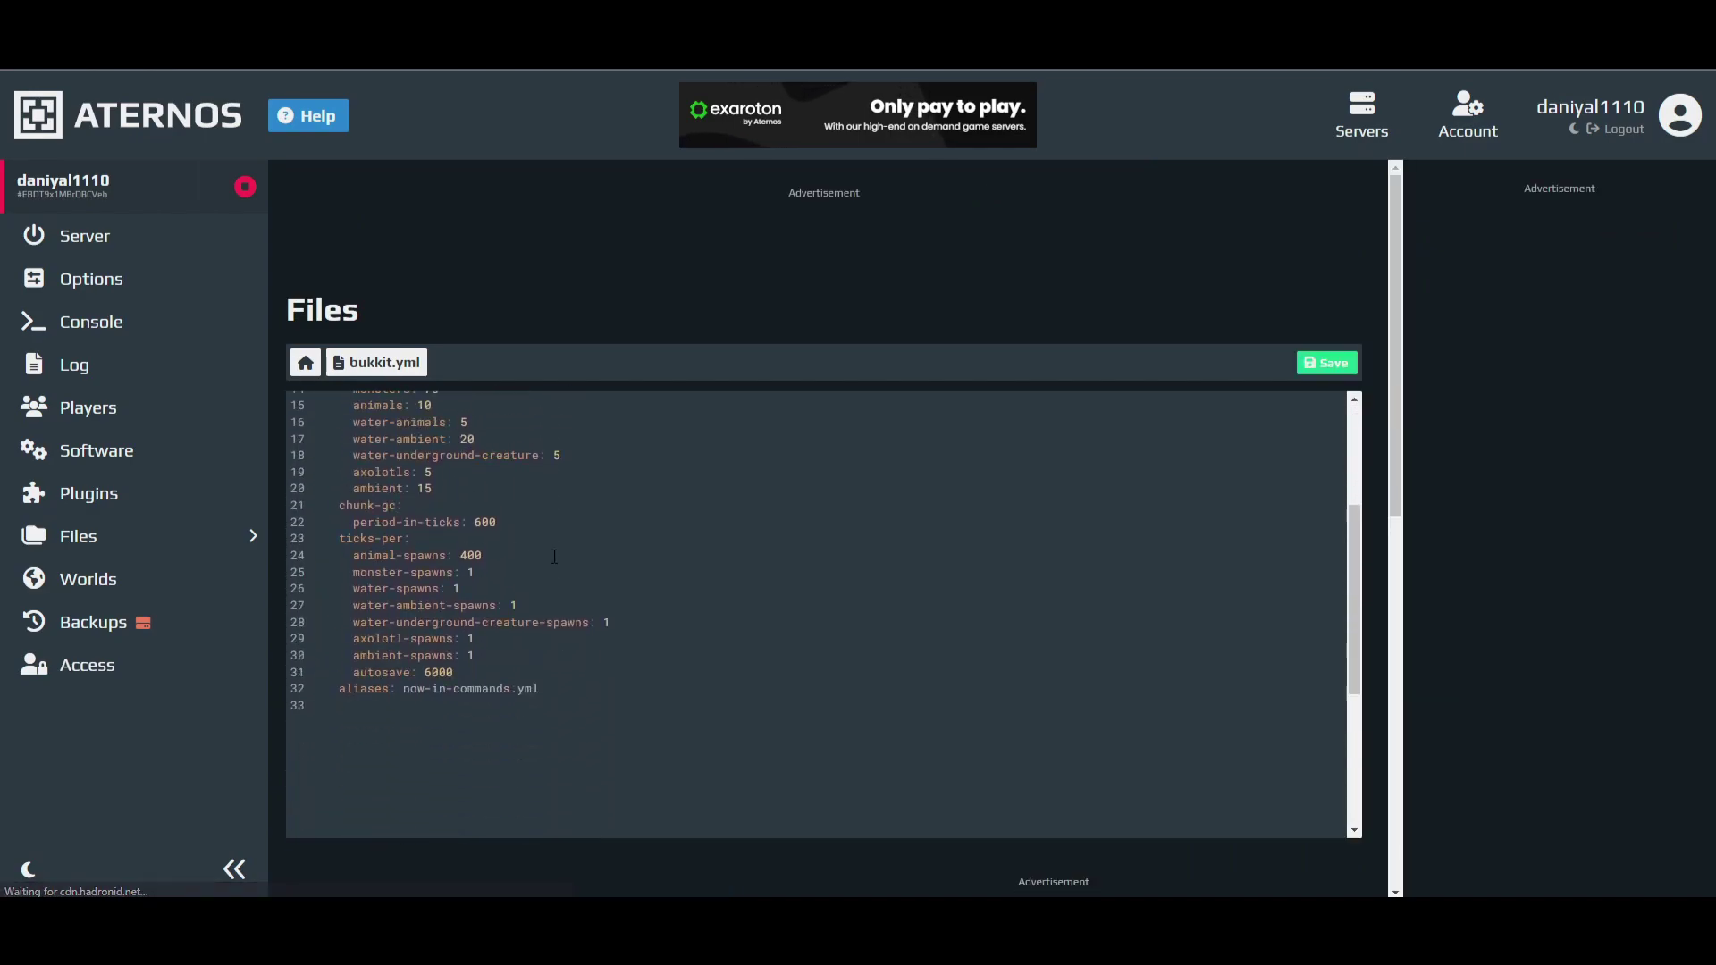
pyautogui.scroll(3, 555, 555)
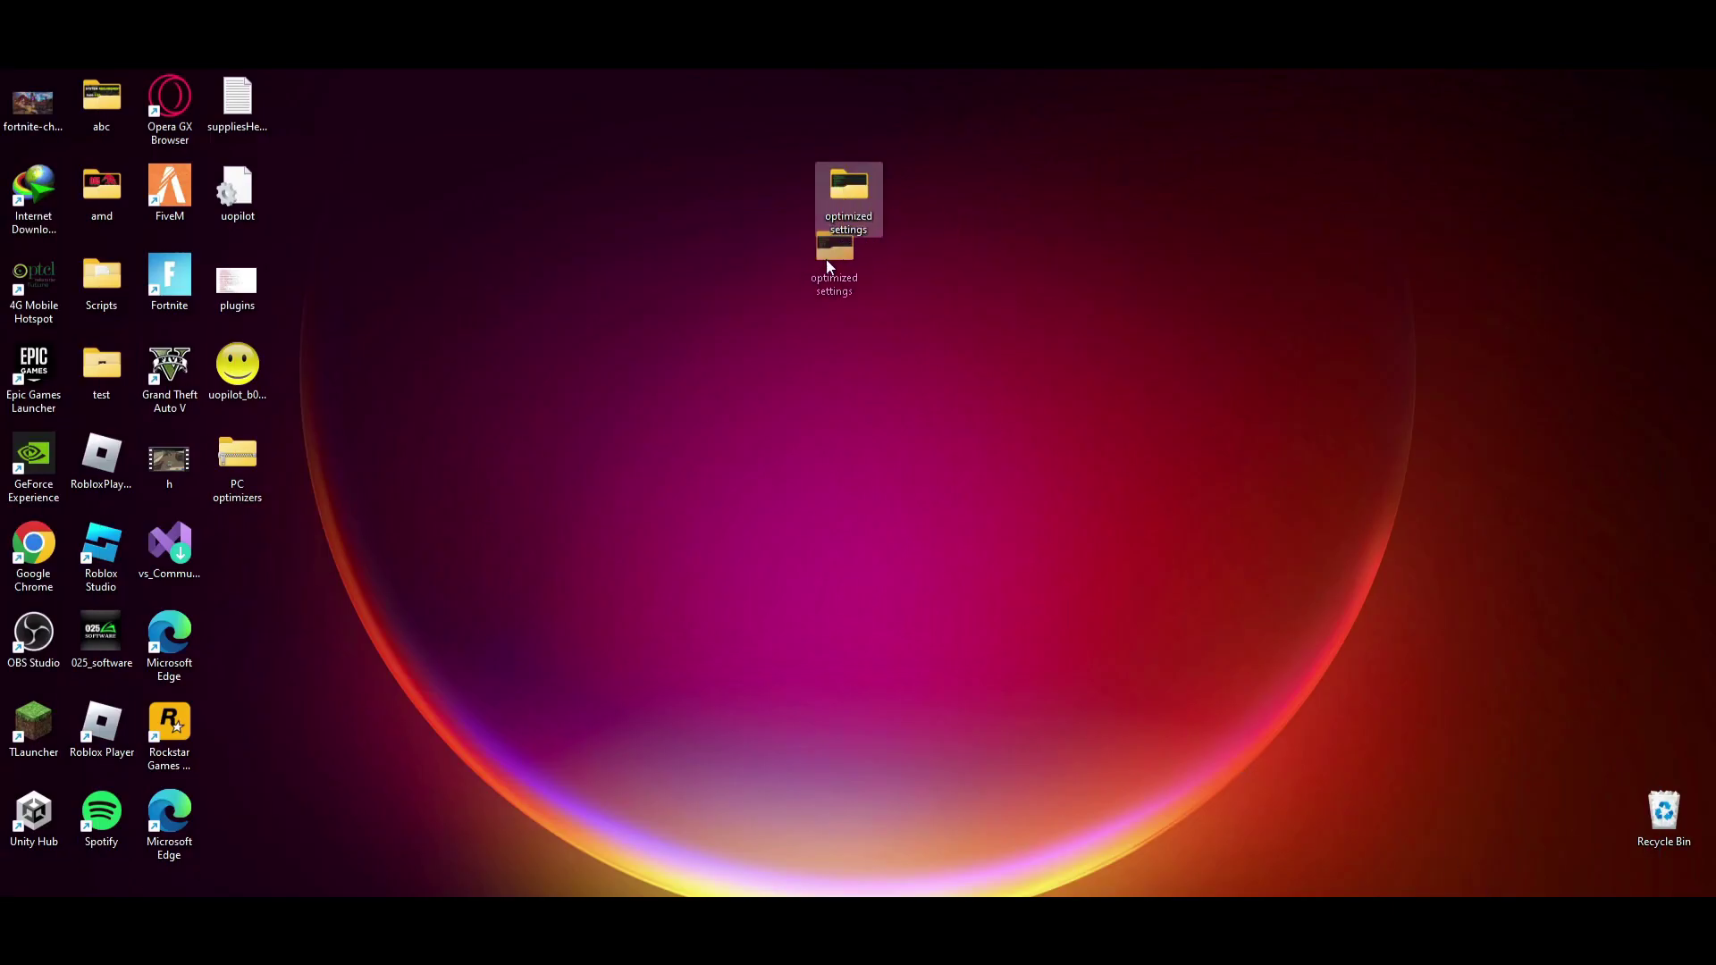
# Step: Open the 'optimized settings' desktop folder and view its bukkit image of optimized values
pyautogui.moveTo(825, 265); pyautogui.dragTo(801, 358)
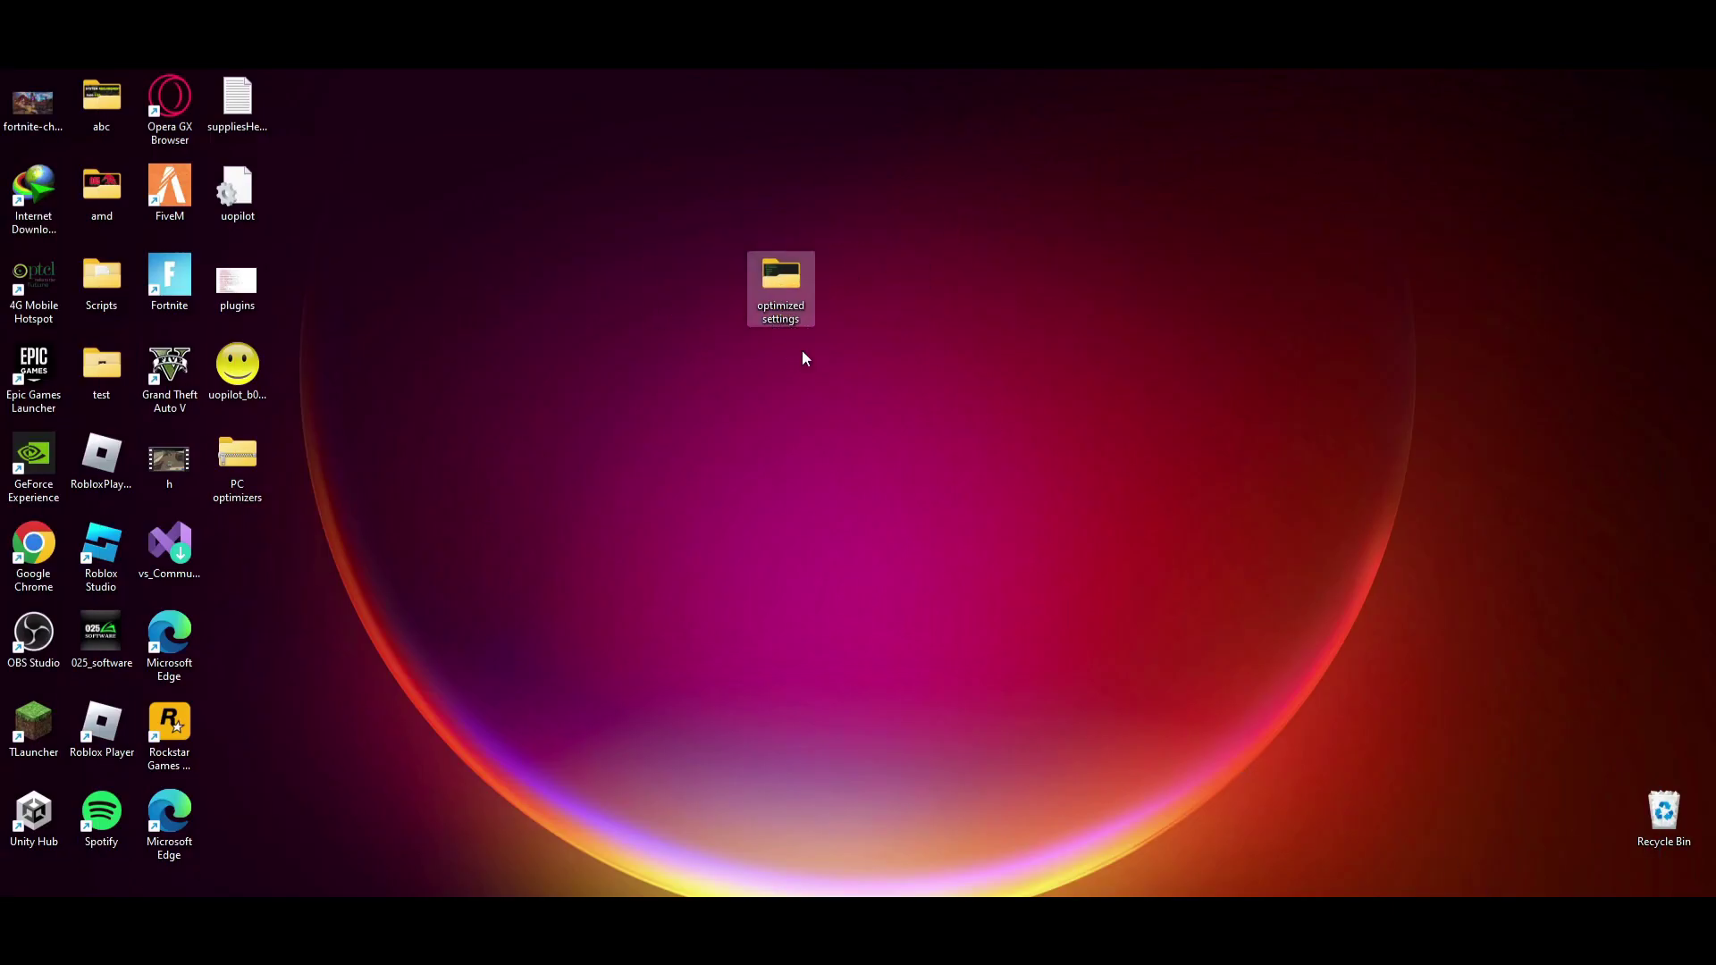
pyautogui.doubleClick(782, 282)
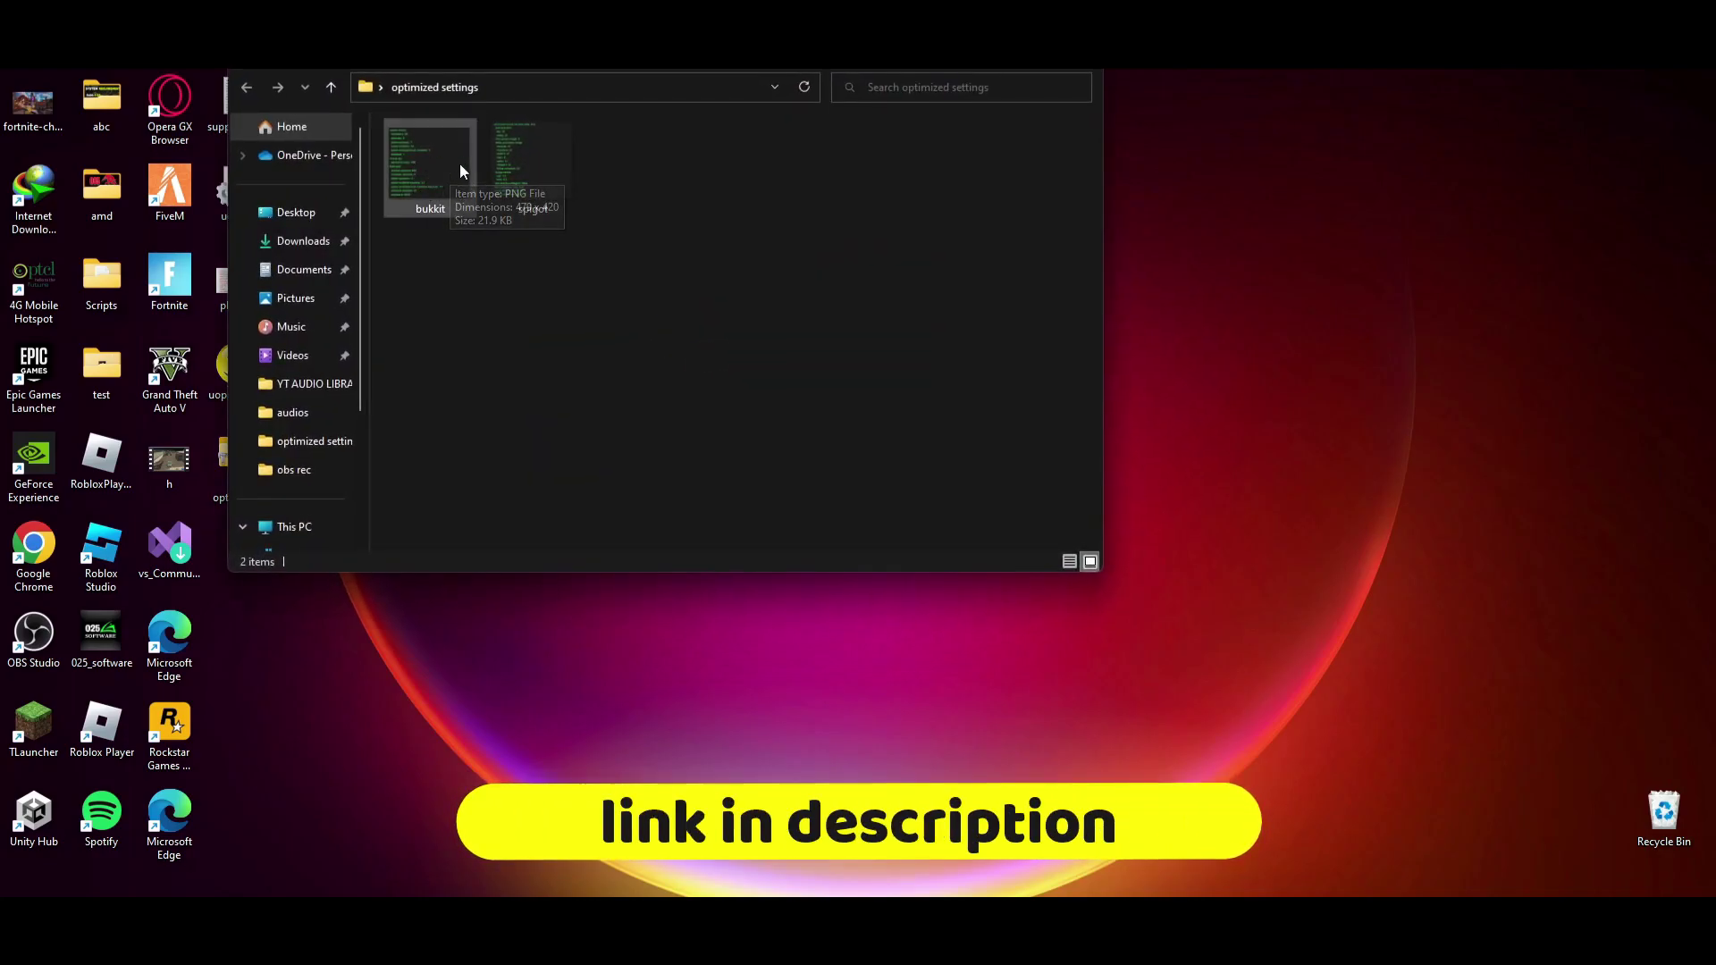
pyautogui.doubleClick(411, 170)
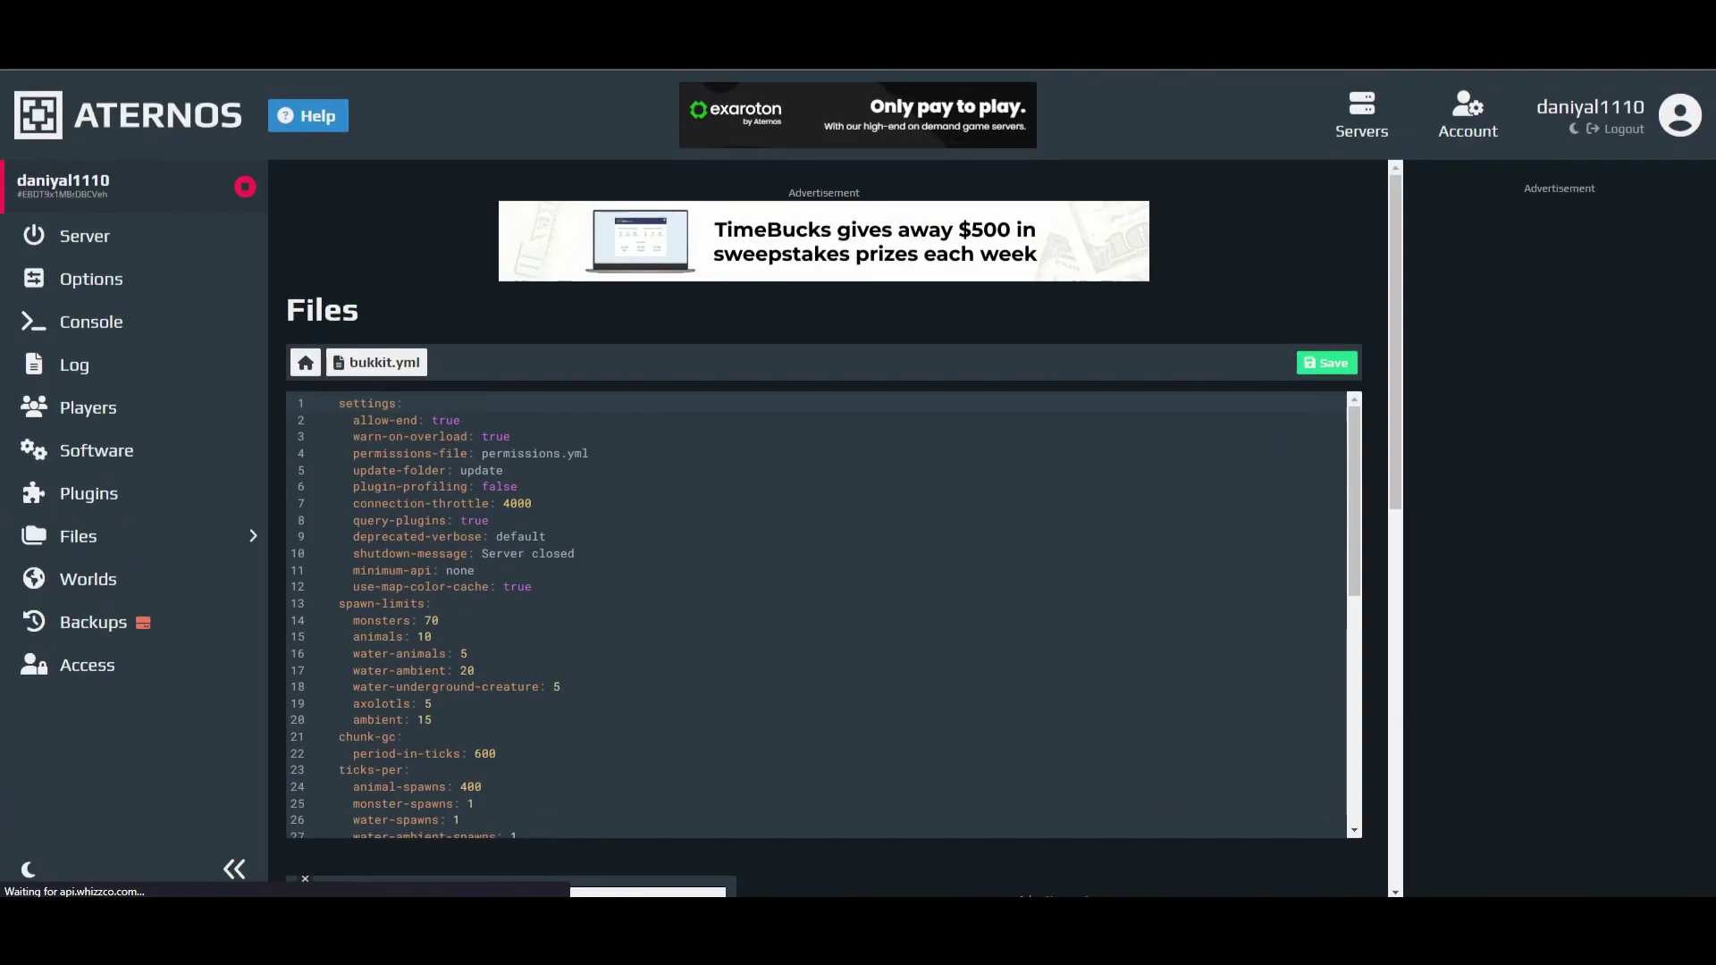
# Step: Move the bukkit.png reference image to the lower right beside the bukkit.yml editor
pyautogui.hotkey('alt', 'Tab')
pyautogui.moveTo(945, 275); pyautogui.dragTo(1281, 390)
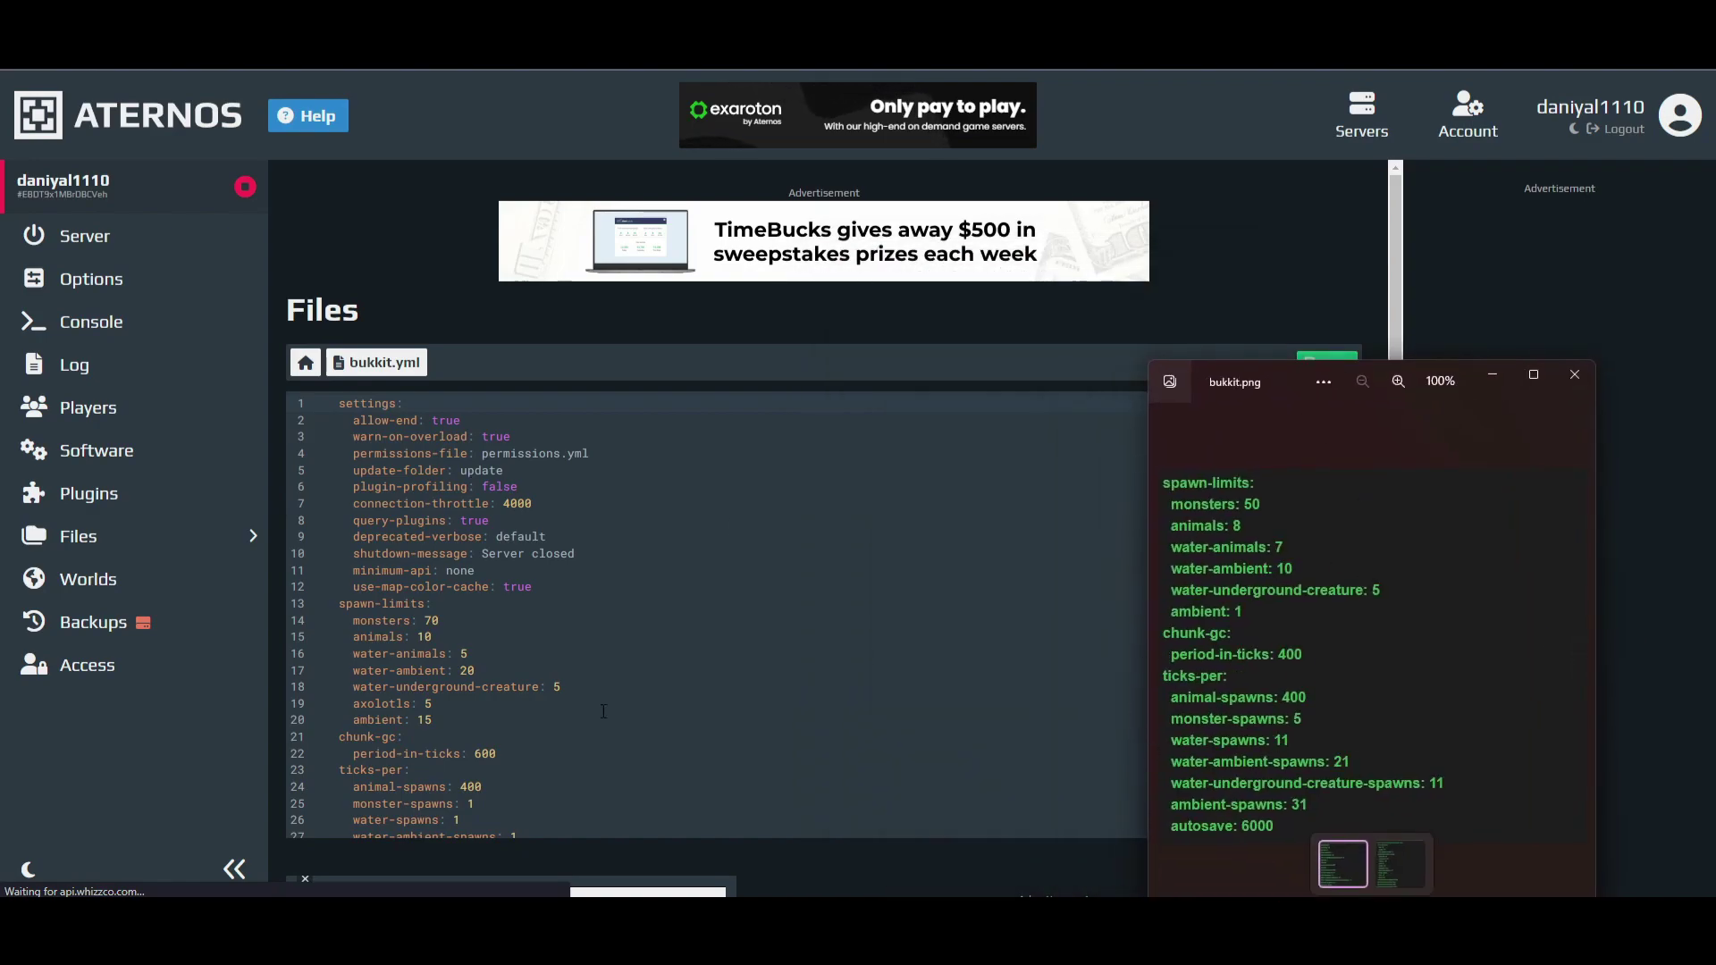
pyautogui.click(484, 744)
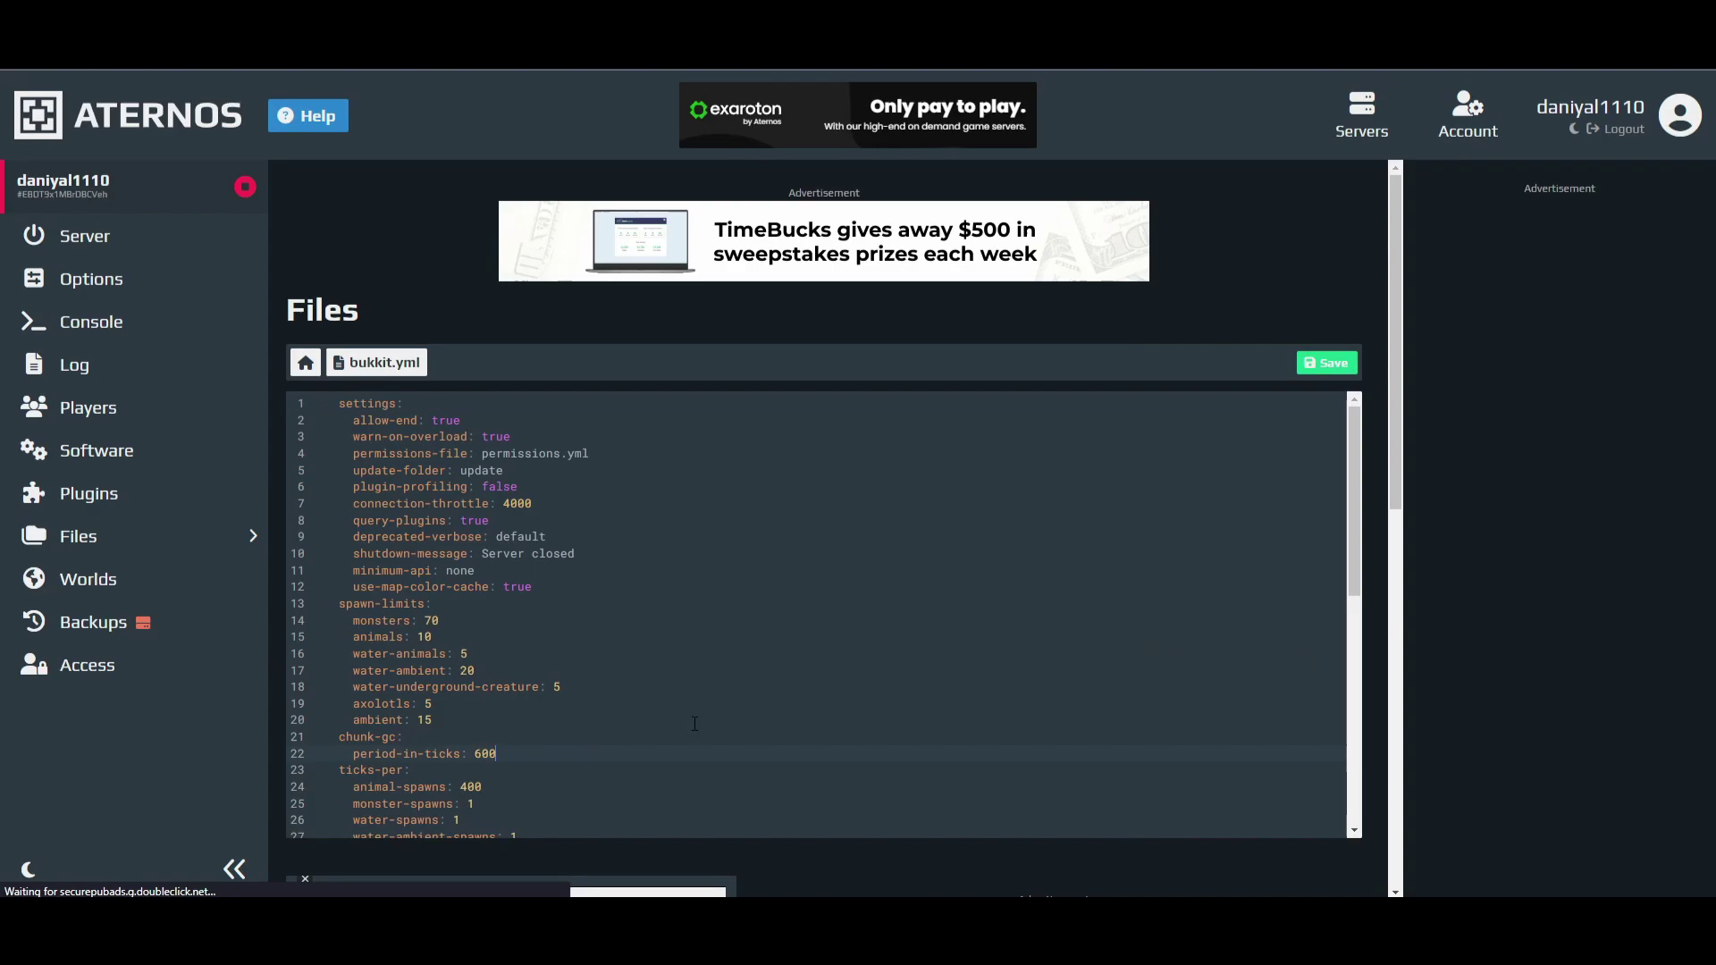
pyautogui.scroll(-2, 625, 714)
pyautogui.scroll(2, 670, 715)
pyautogui.scroll(-2, 722, 722)
pyautogui.scroll(3, 722, 722)
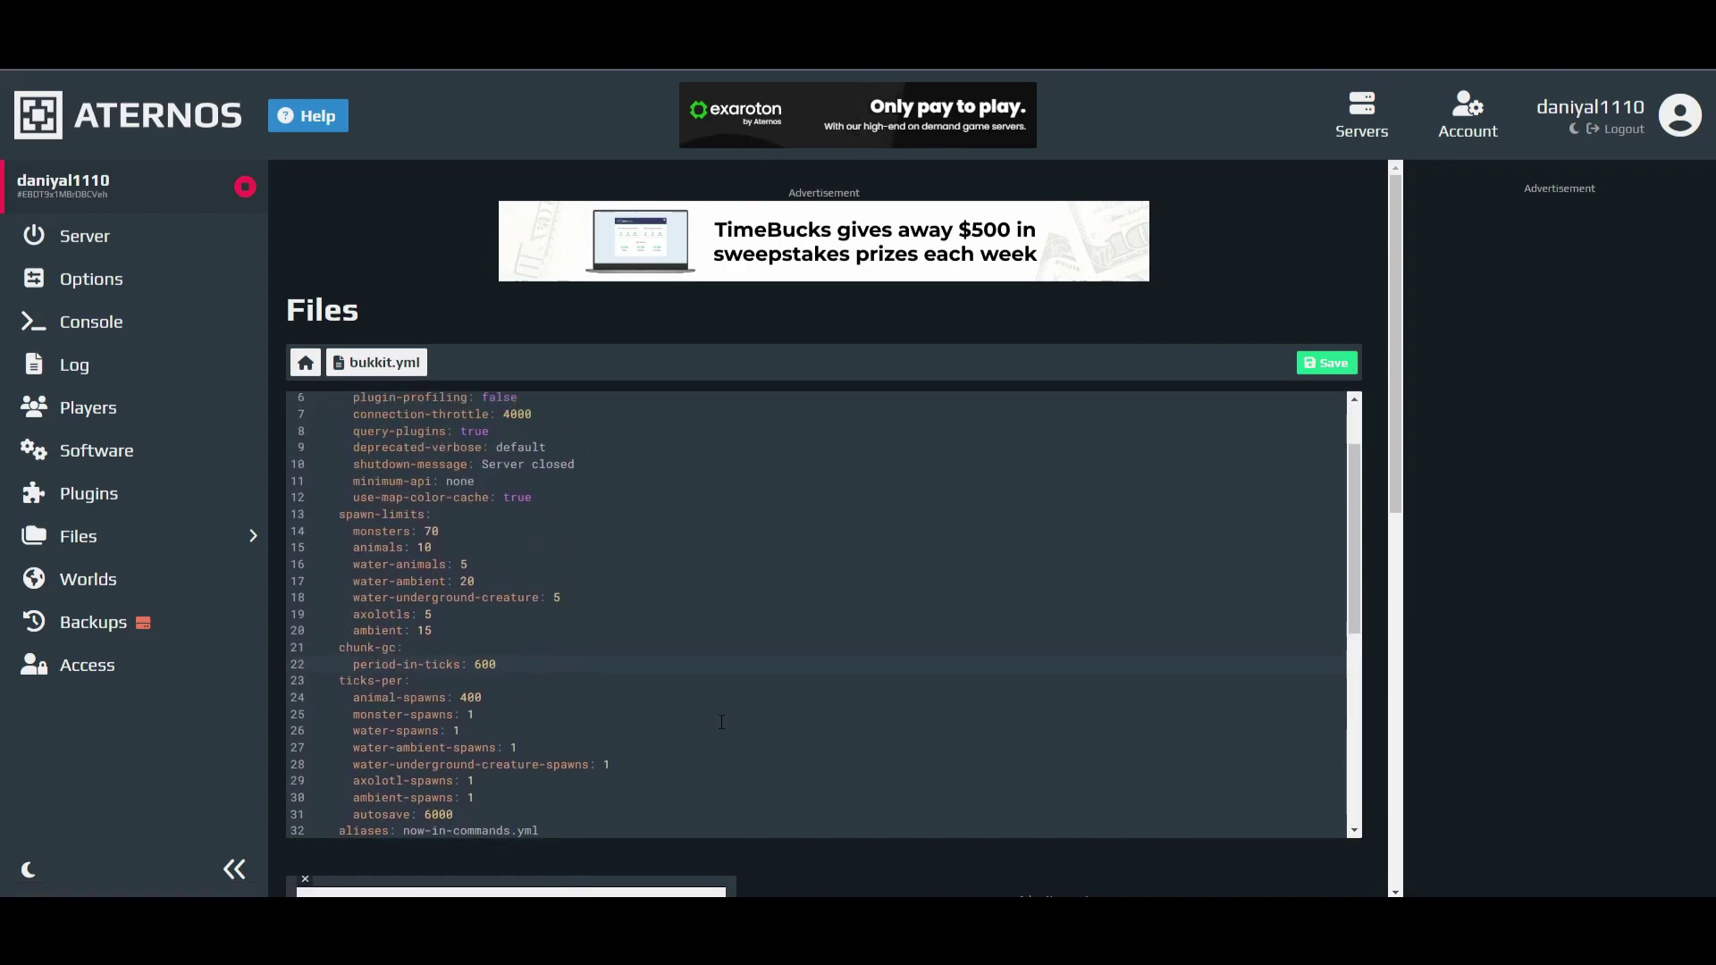
# Step: Open the Find bar in the bukkit.yml editor
pyautogui.press('Up')
pyautogui.press('Up')
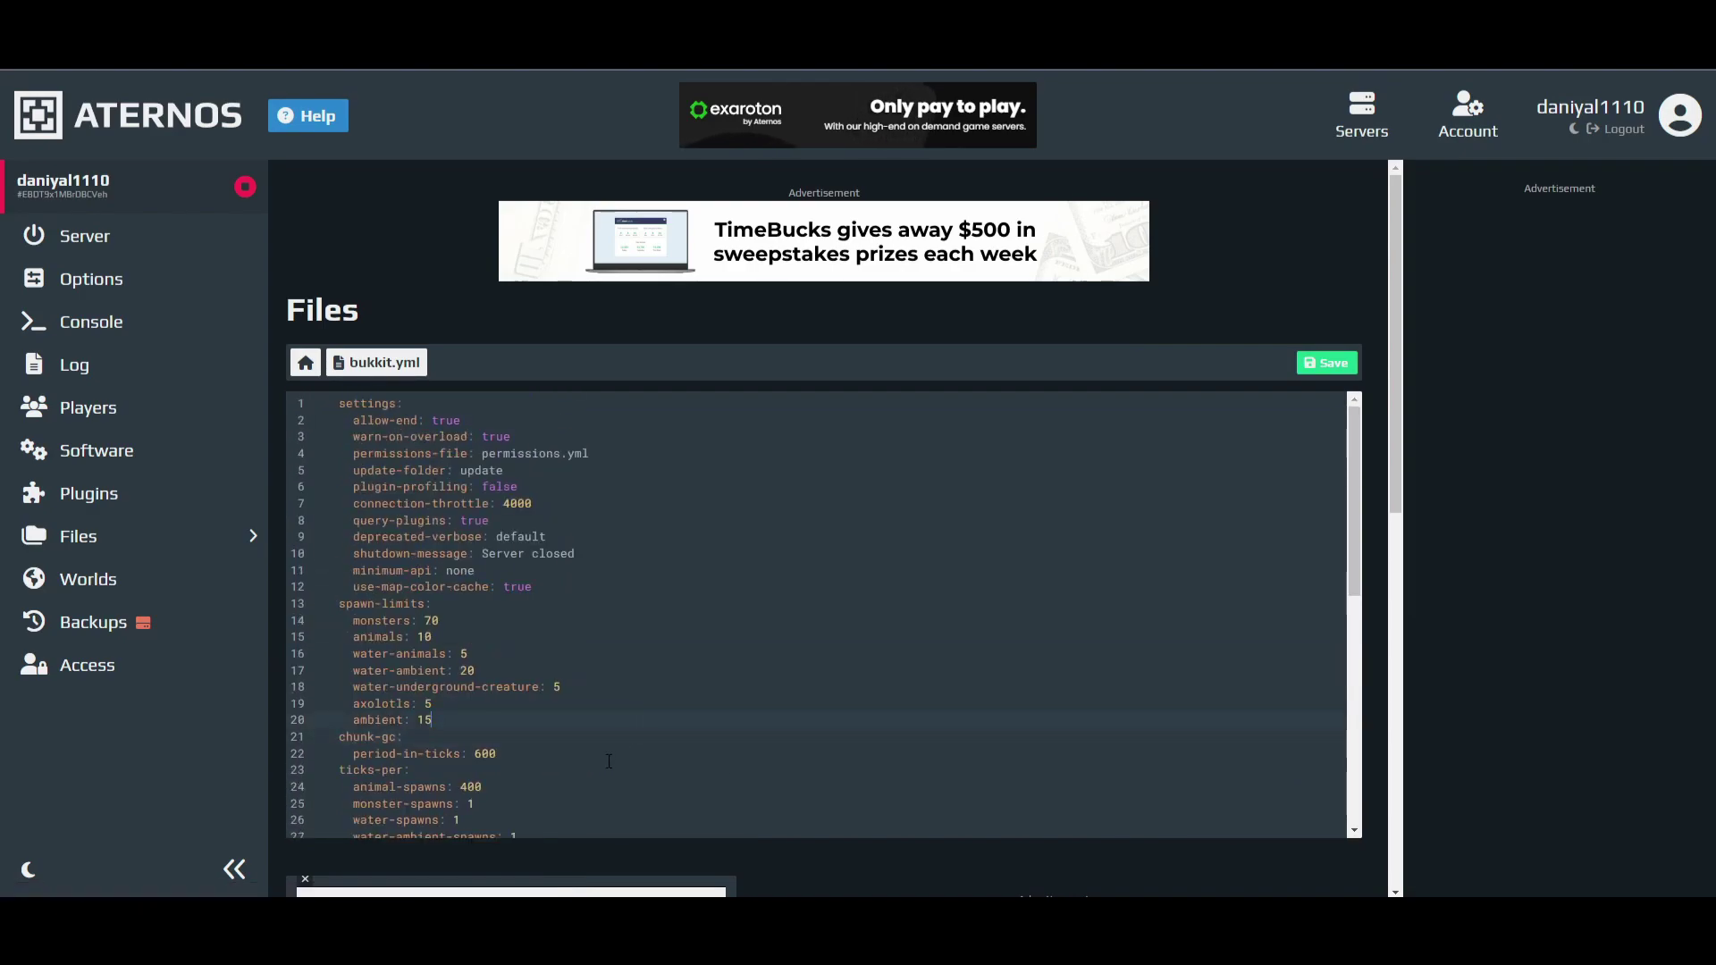
pyautogui.hotkey('ctrl', 'f')
pyautogui.scroll(-2, 581, 670)
pyautogui.scroll(1, 558, 591)
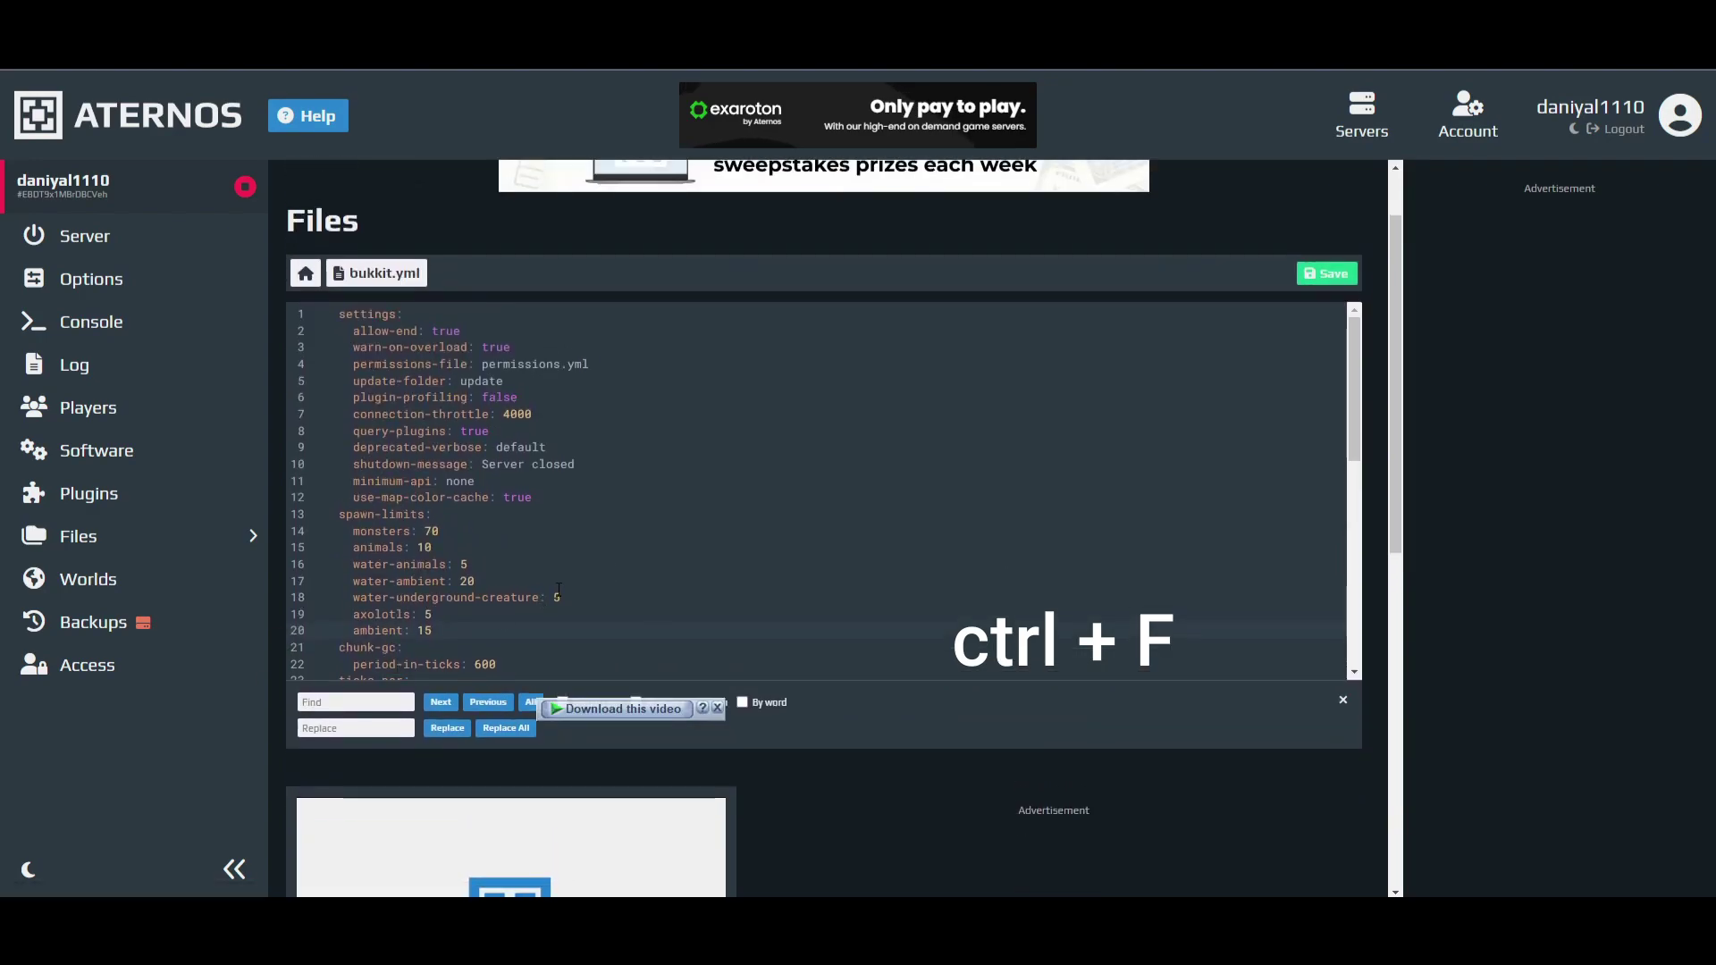
pyautogui.hotkey('alt', 'Tab')
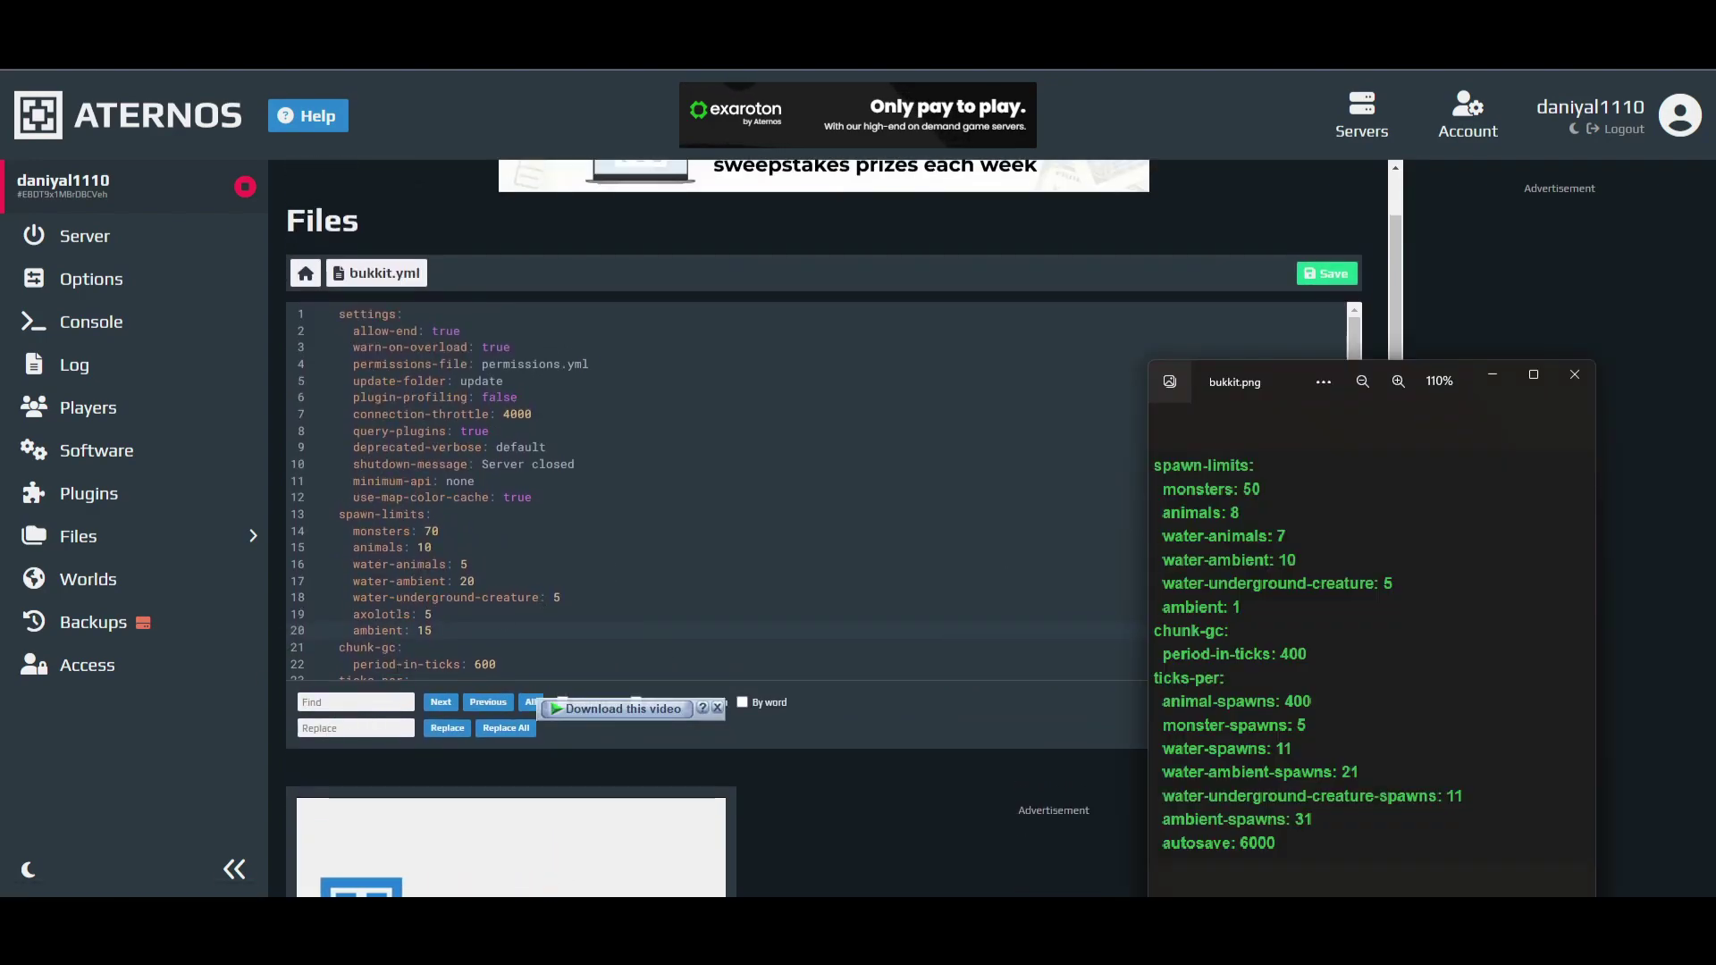
pyautogui.scroll(-2, 1338, 517)
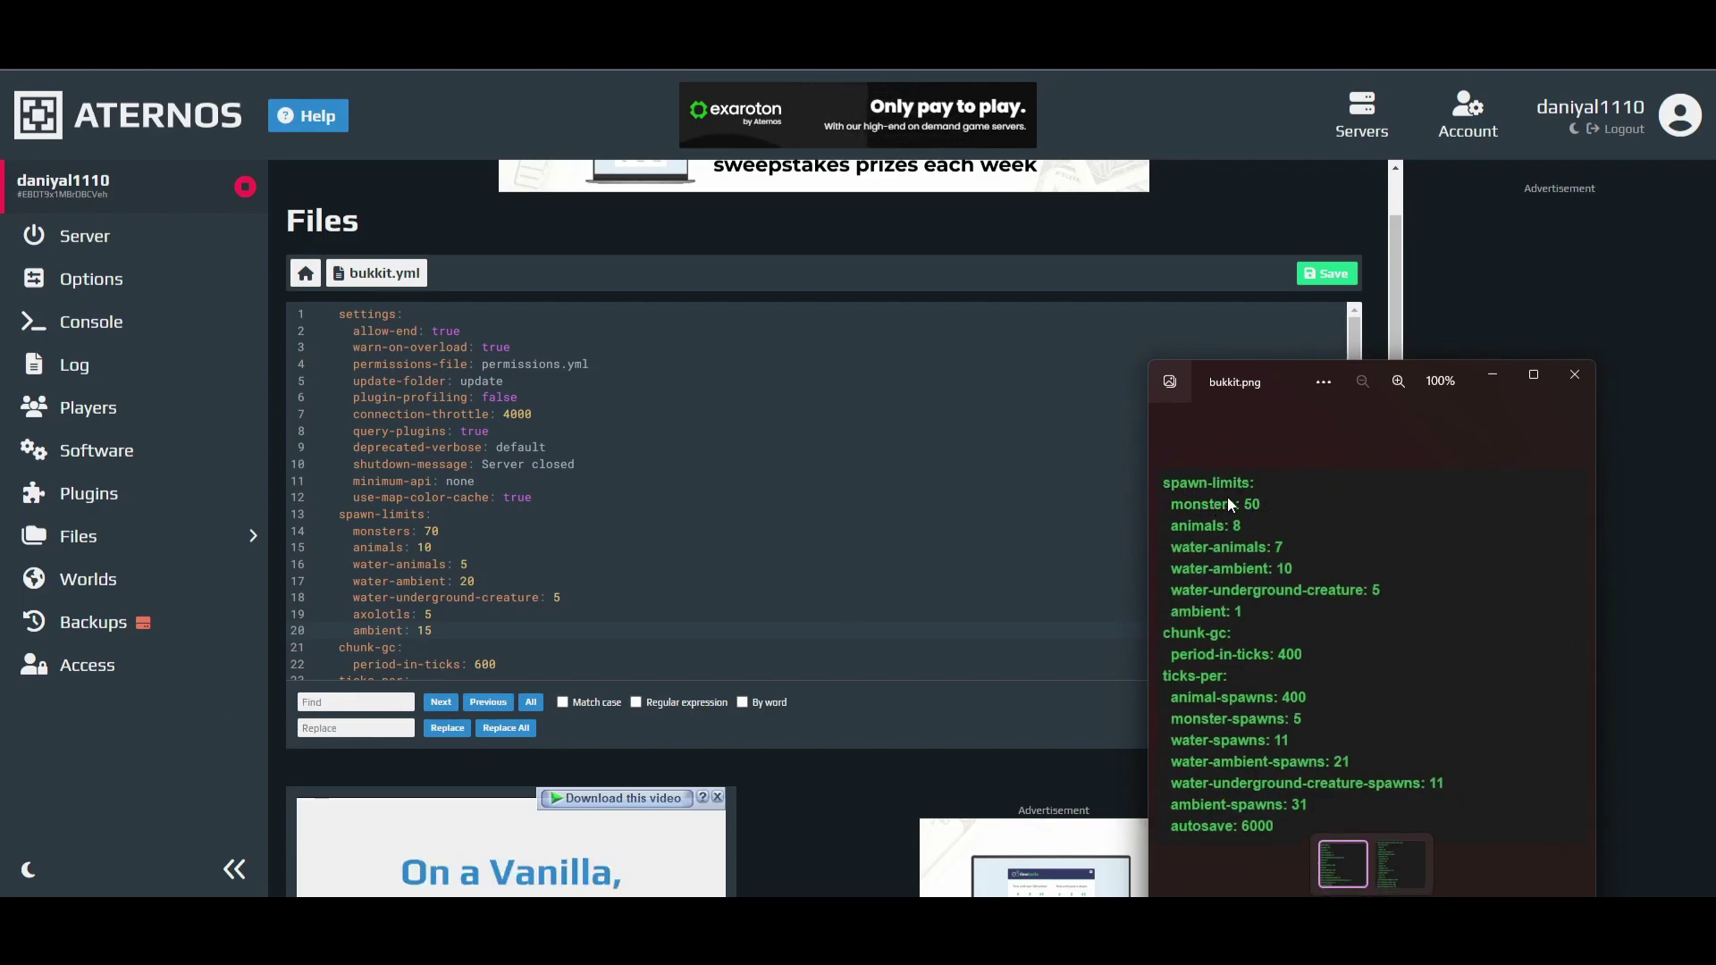
# Step: Search bukkit.yml for 'spawn' to reach the spawn-limits section
pyautogui.click(355, 701)
pyautogui.write('spawn')
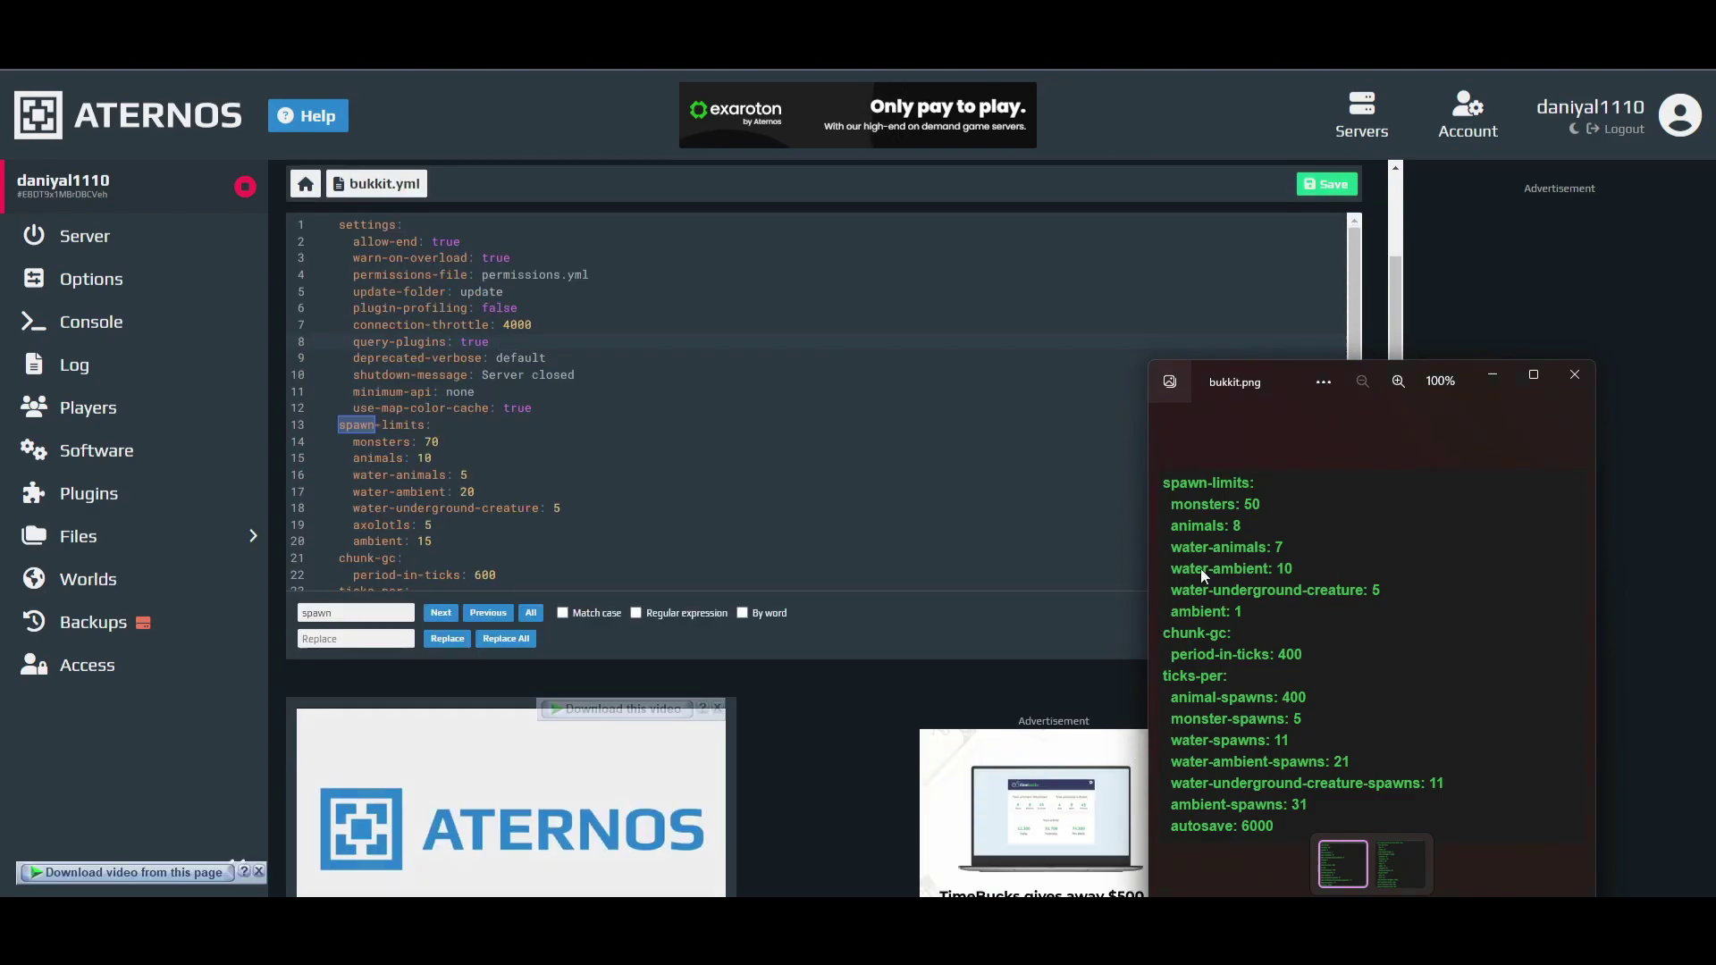
pyautogui.click(358, 610)
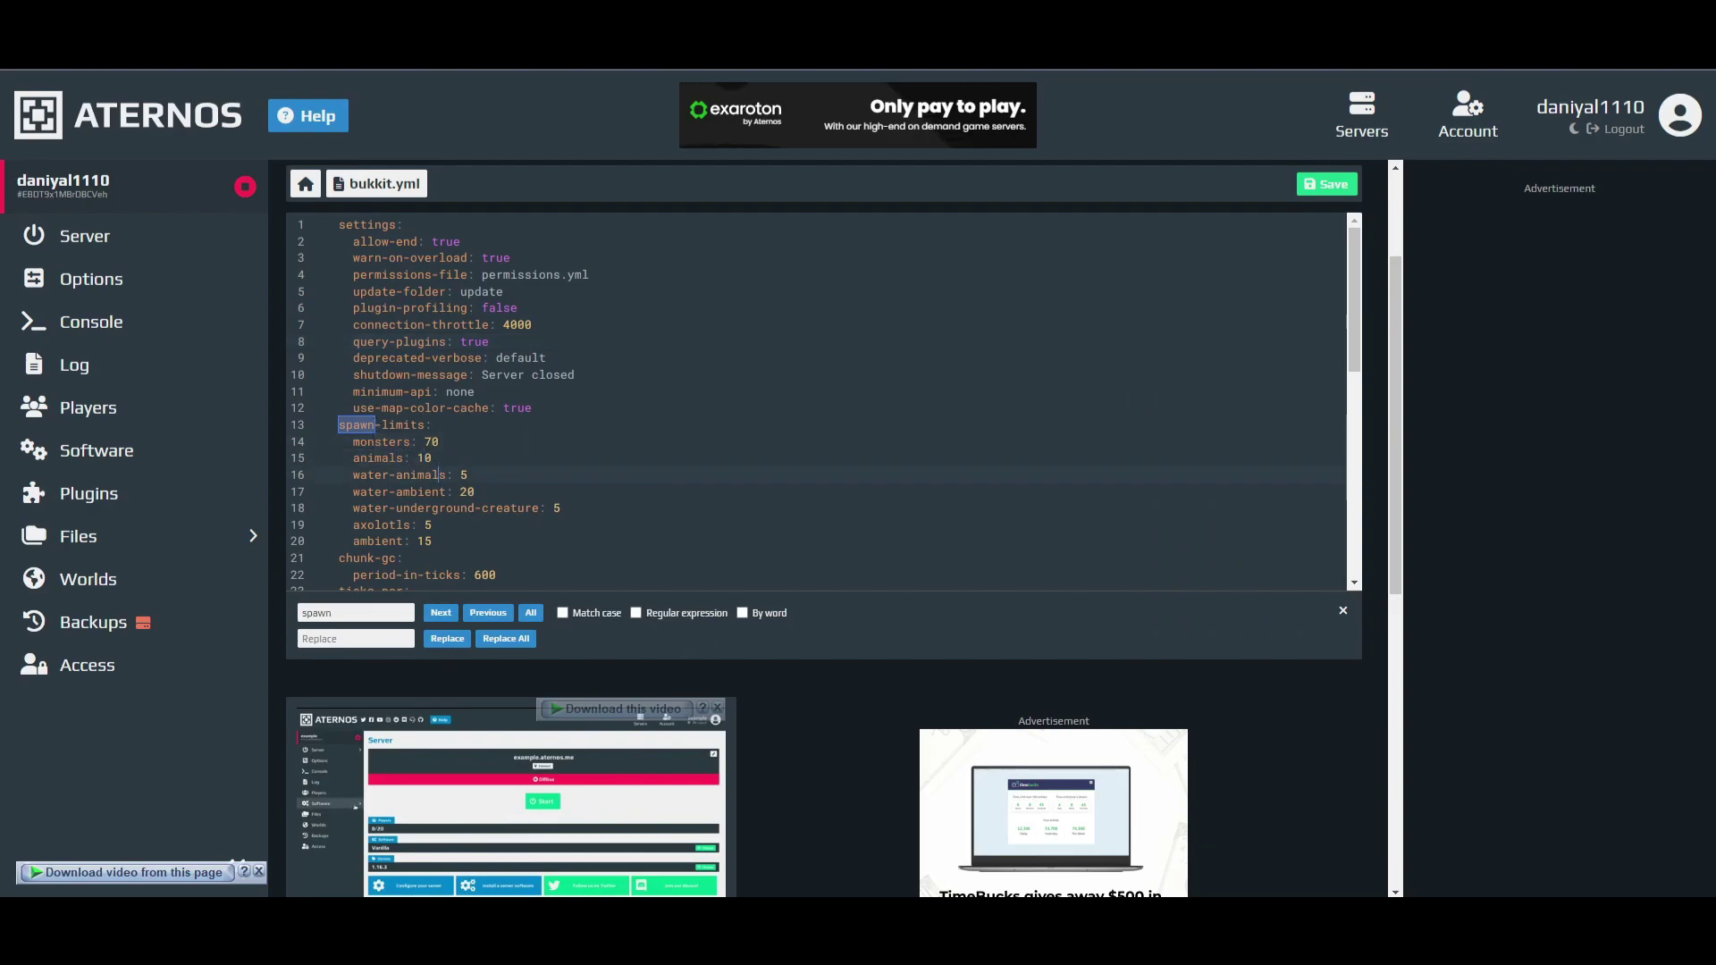
pyautogui.hotkey('alt', 'Tab')
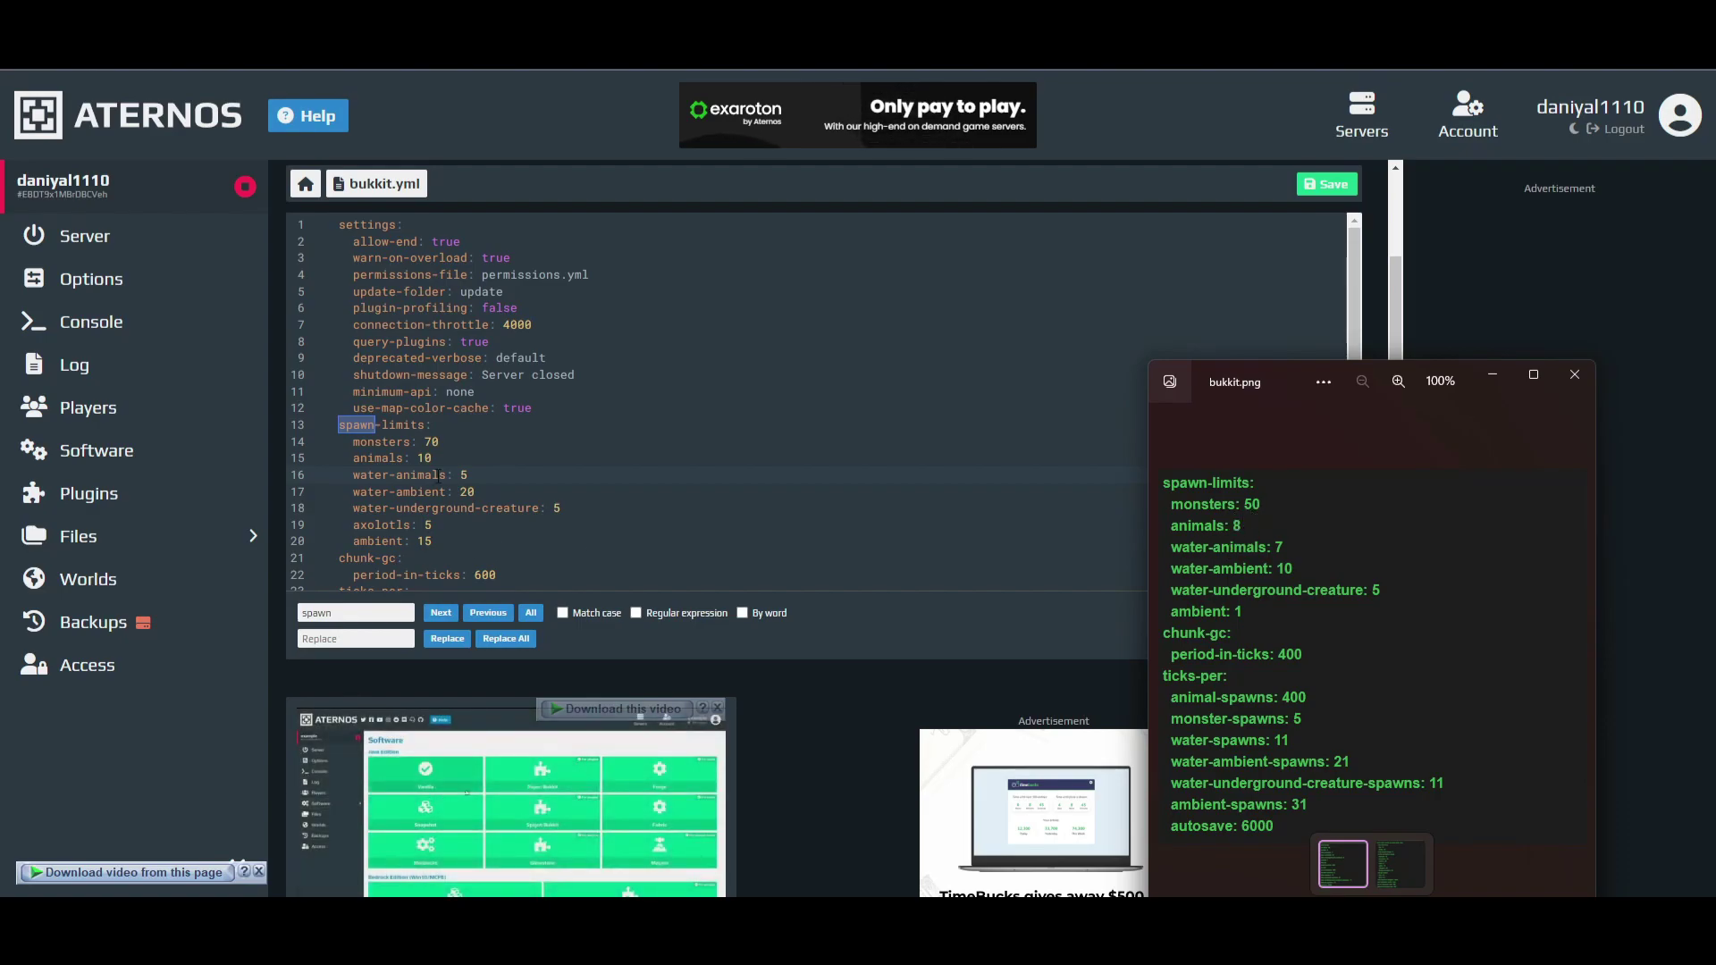
# Step: Set the monsters spawn limit to 50 and animals to 8
pyautogui.doubleClick(431, 441)
pyautogui.write('50')
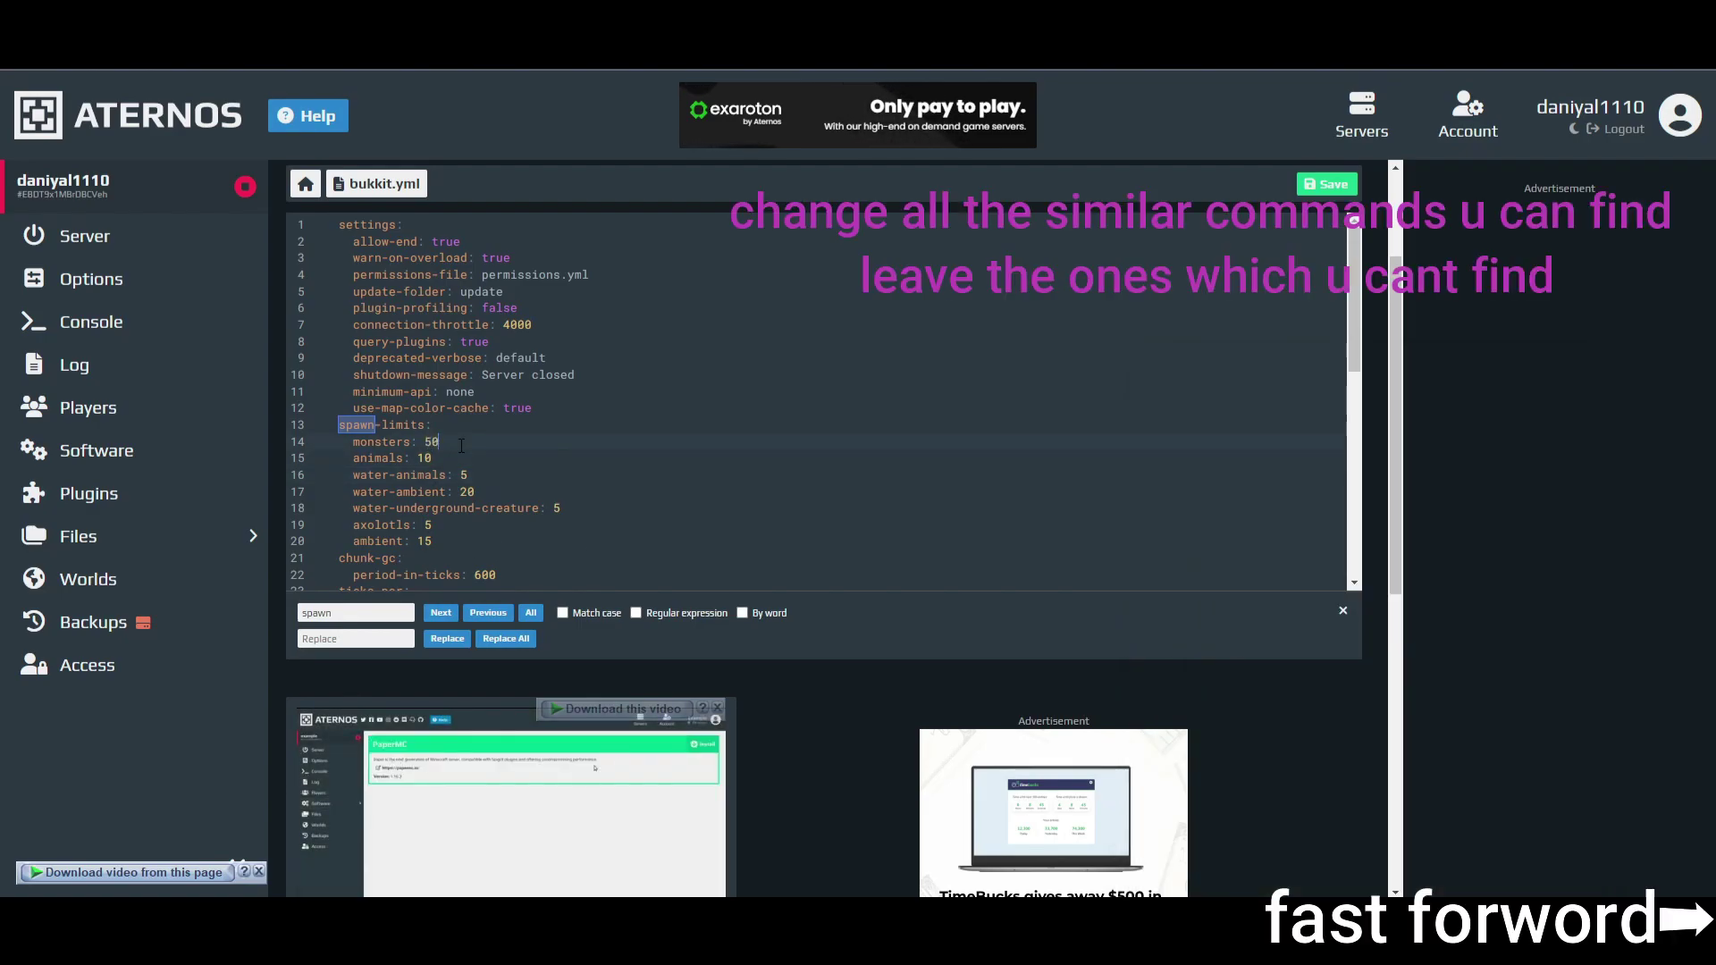
pyautogui.doubleClick(425, 457)
pyautogui.write('8')
pyautogui.hotkey('alt', 'Tab')
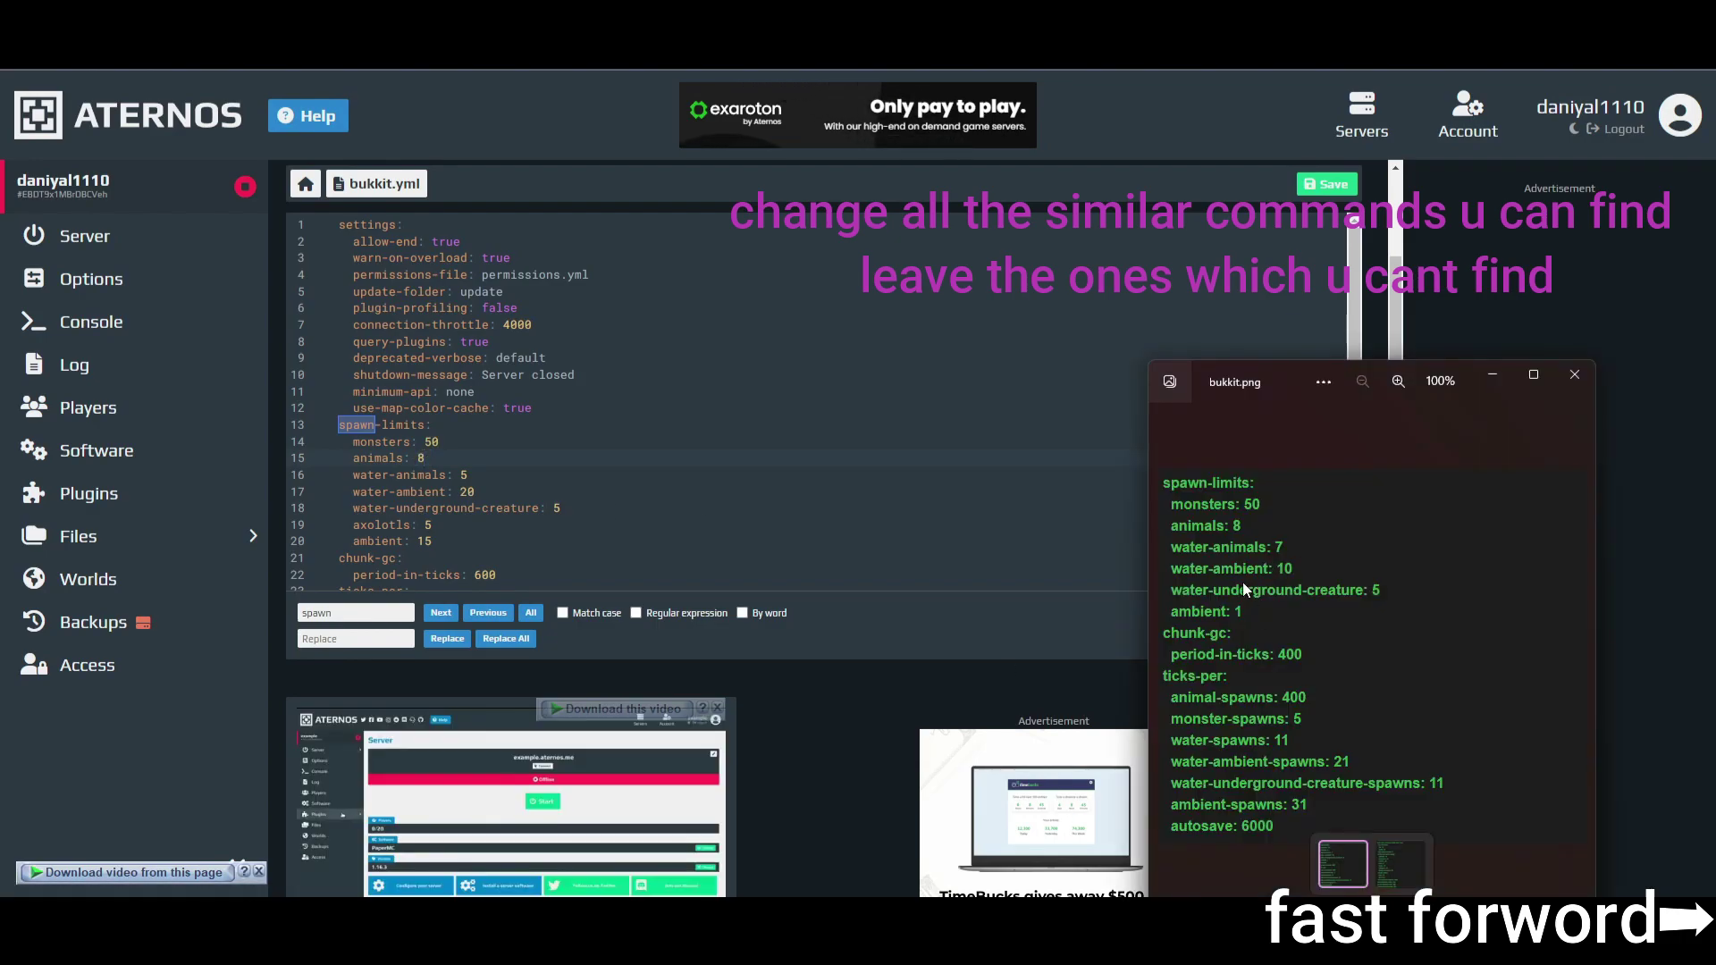
pyautogui.hotkey('alt', 'Tab')
# Step: Set water-animals to 7, water-ambient to 10 and ambient to 1
pyautogui.doubleClick(462, 475)
pyautogui.write('7')
pyautogui.doubleClick(466, 491)
pyautogui.write('10')
pyautogui.hotkey('alt', 'Tab')
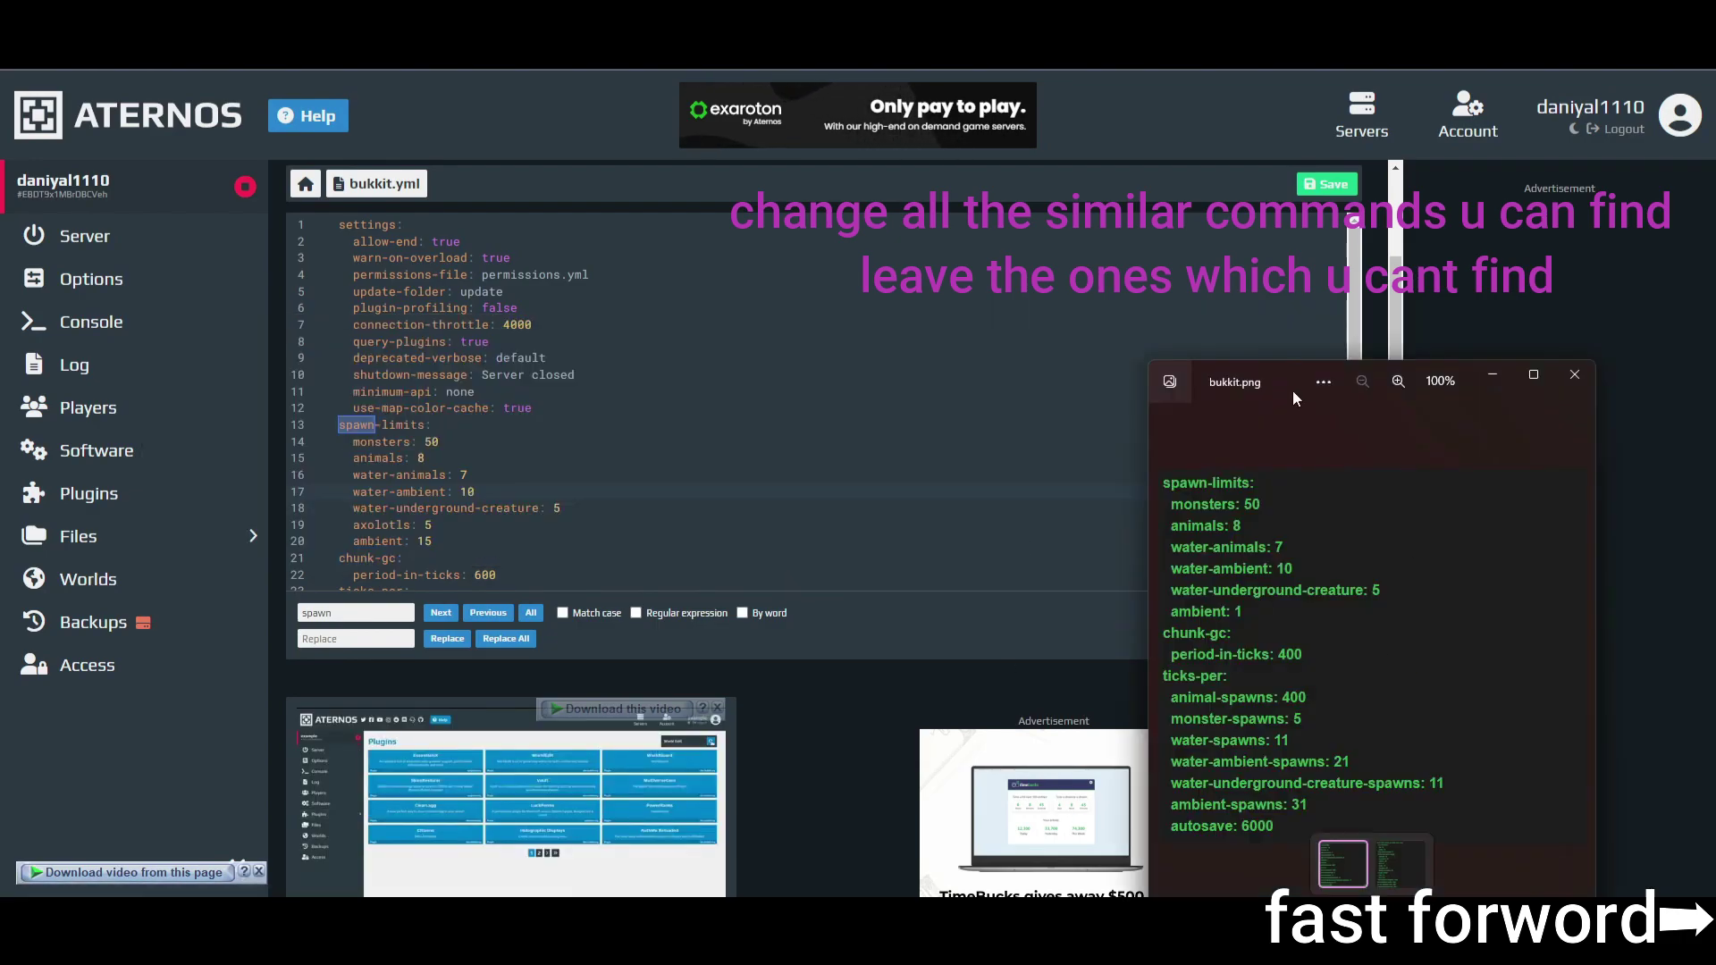
pyautogui.click(563, 509)
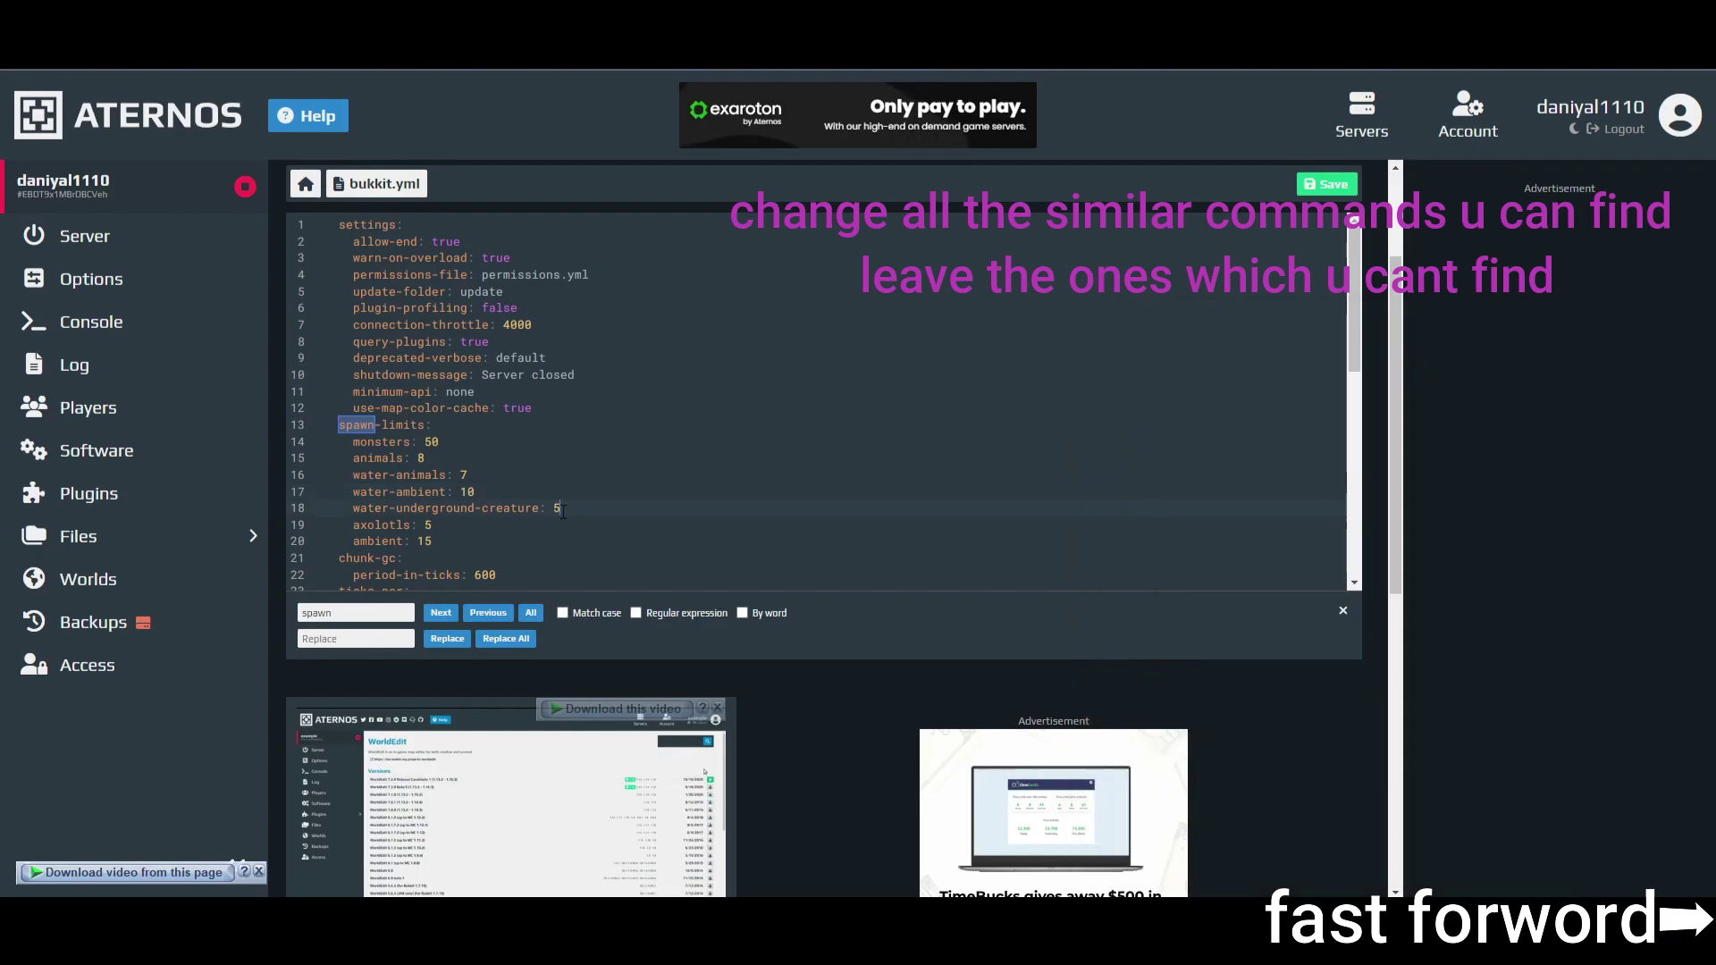
pyautogui.doubleClick(426, 541)
pyautogui.write('1')
pyautogui.hotkey('alt', 'Tab')
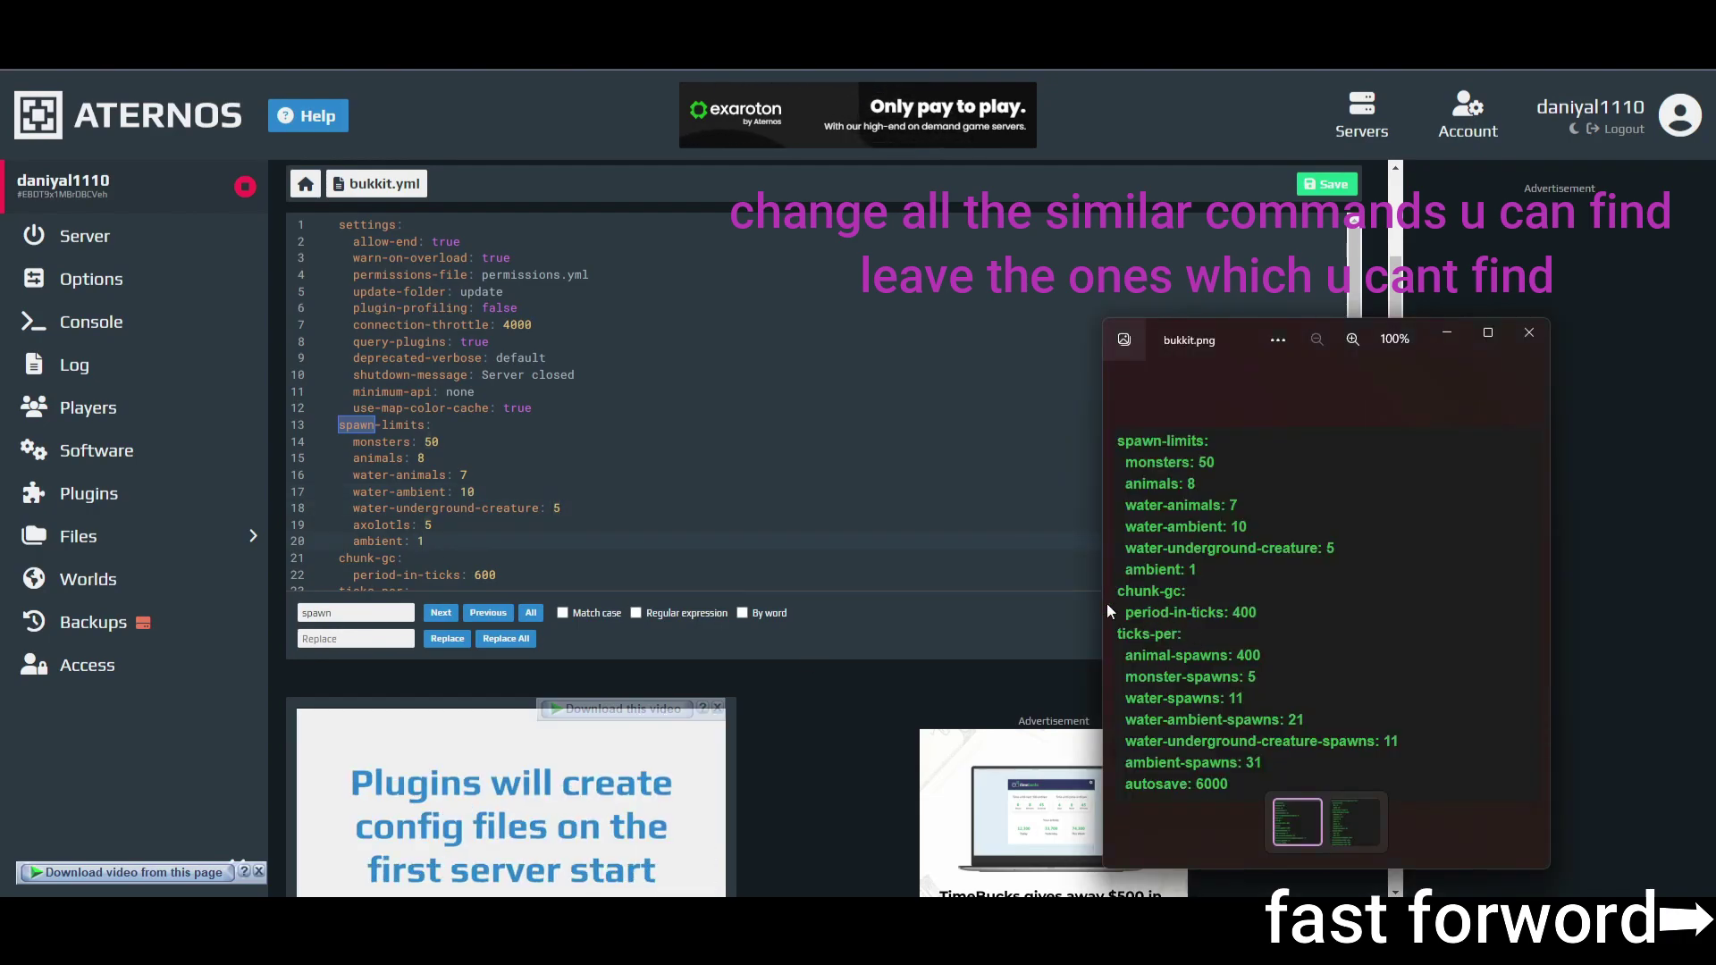
# Step: Search for 'chunk' and change chunk-gc period-in-ticks from 600 to 400
pyautogui.doubleClick(356, 613)
pyautogui.write('chunk')
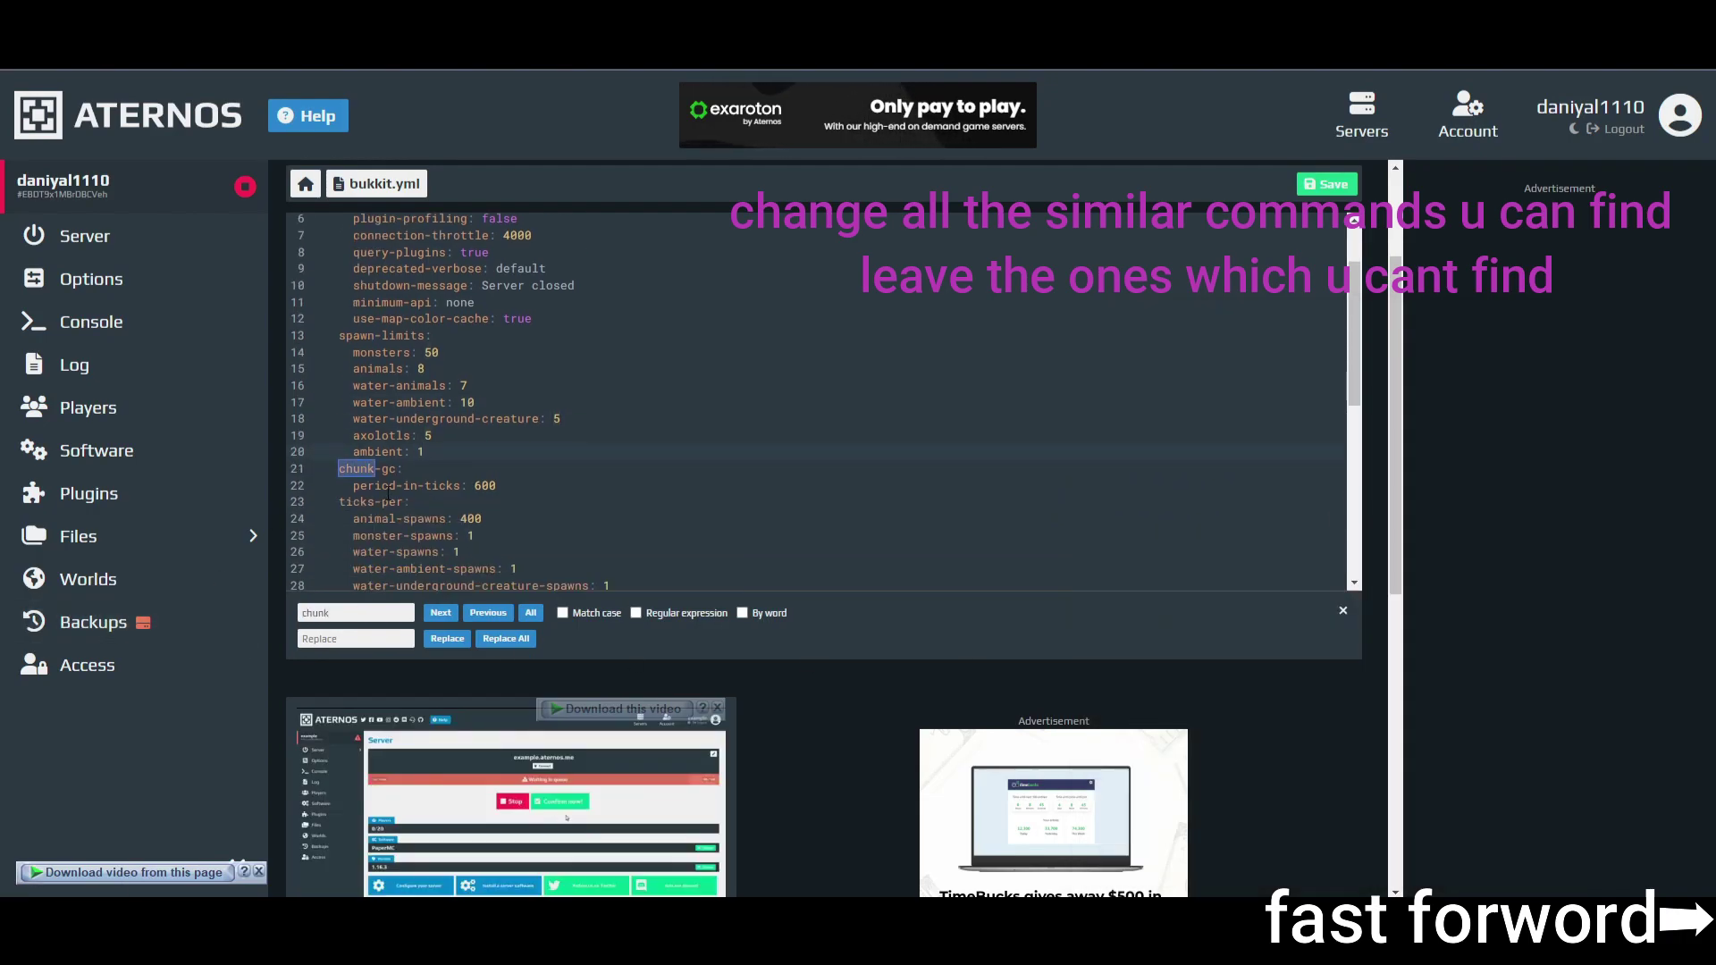
pyautogui.scroll(-1, 804, 402)
pyautogui.hotkey('alt', 'Tab')
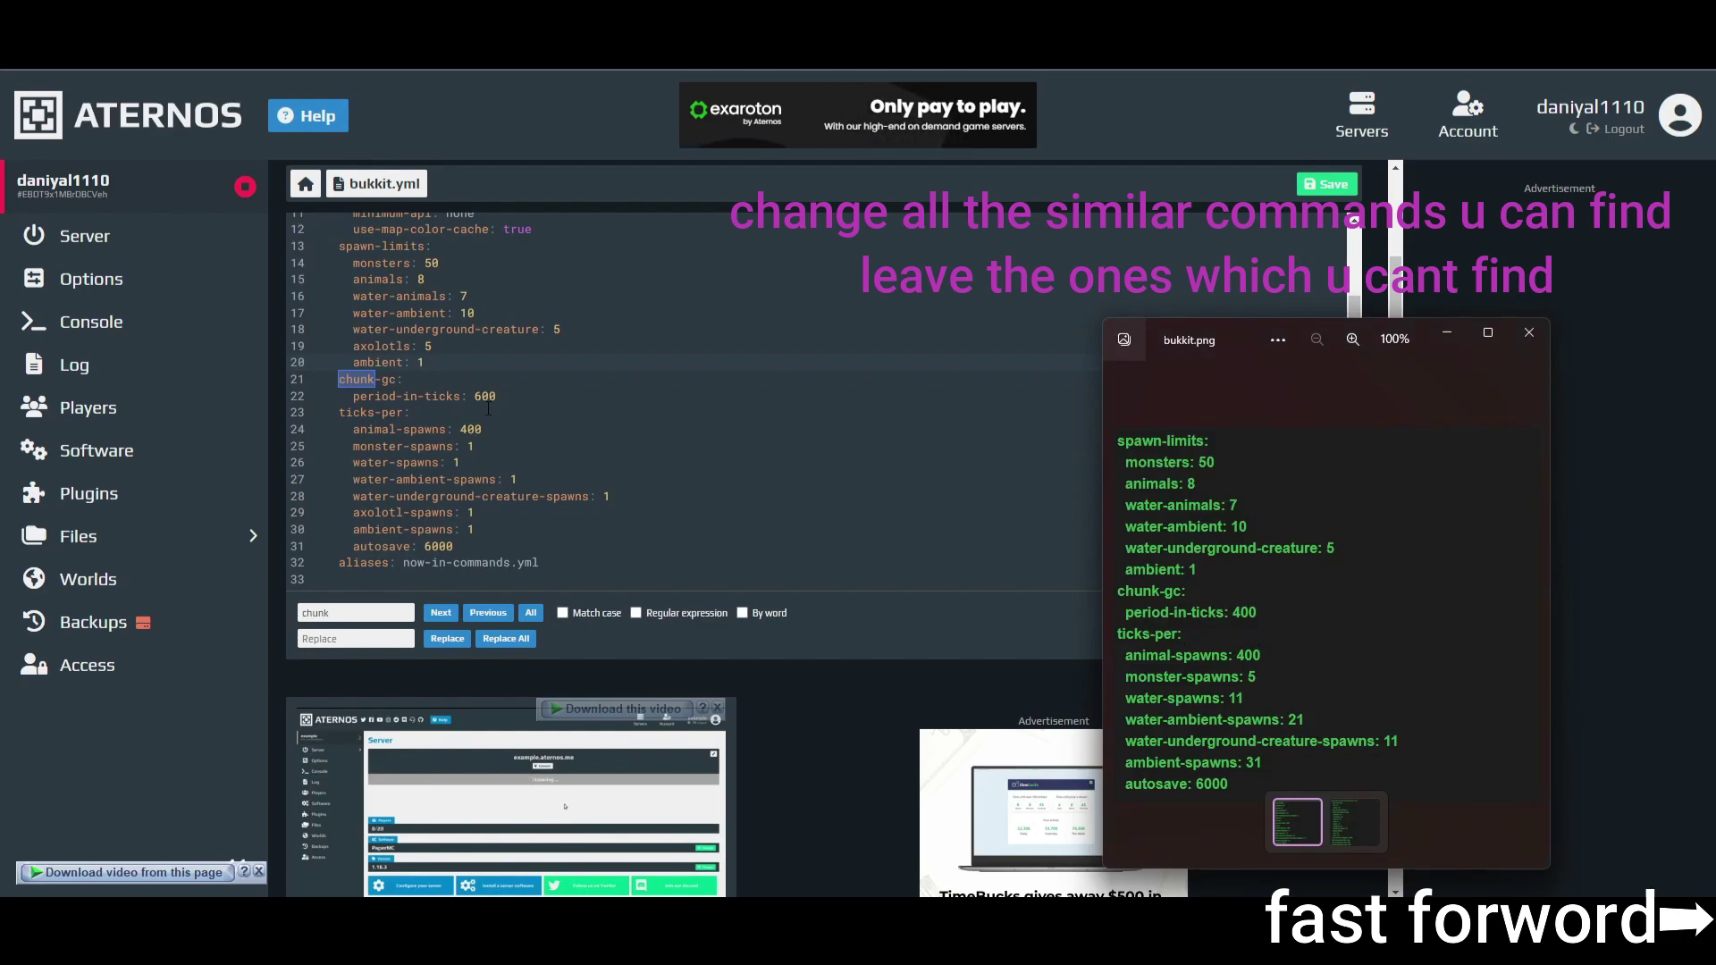
pyautogui.doubleClick(485, 396)
pyautogui.write('400')
# Step: Line the reference image up with the ticks-per entries and set monster-spawns to 5
pyautogui.hotkey('alt', 'Tab')
pyautogui.moveTo(340, 426); pyautogui.dragTo(464, 529)
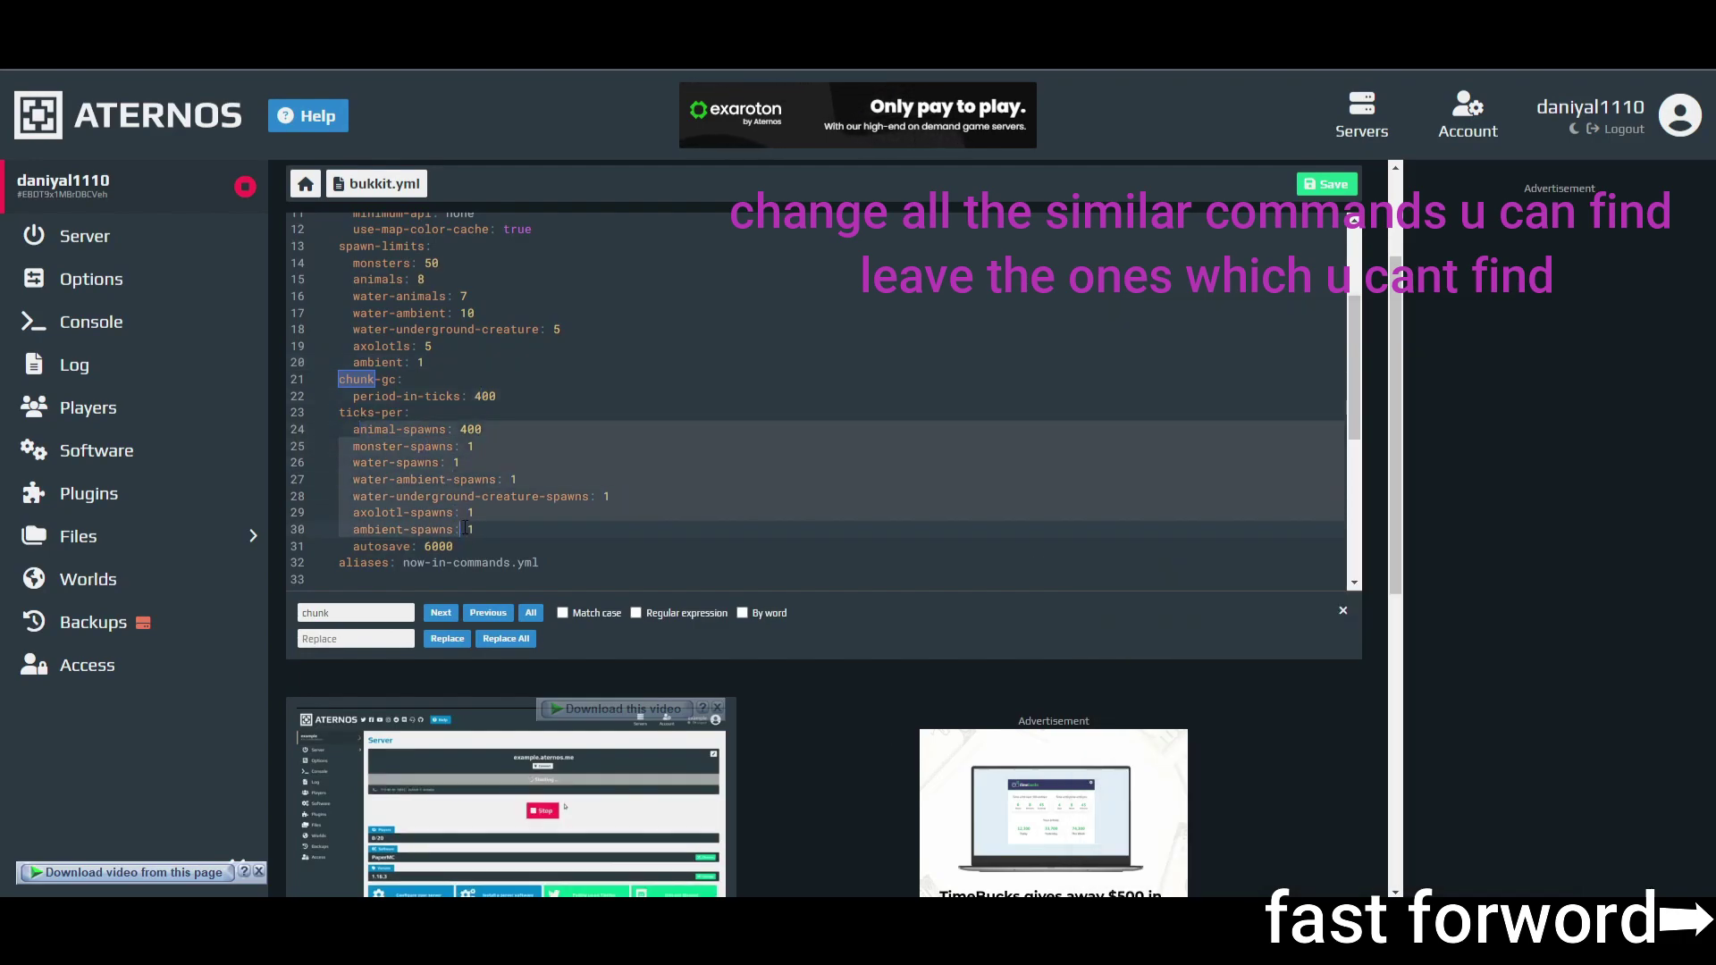
pyautogui.hotkey('alt', 'Tab')
pyautogui.moveTo(1219, 345); pyautogui.dragTo(1003, 308)
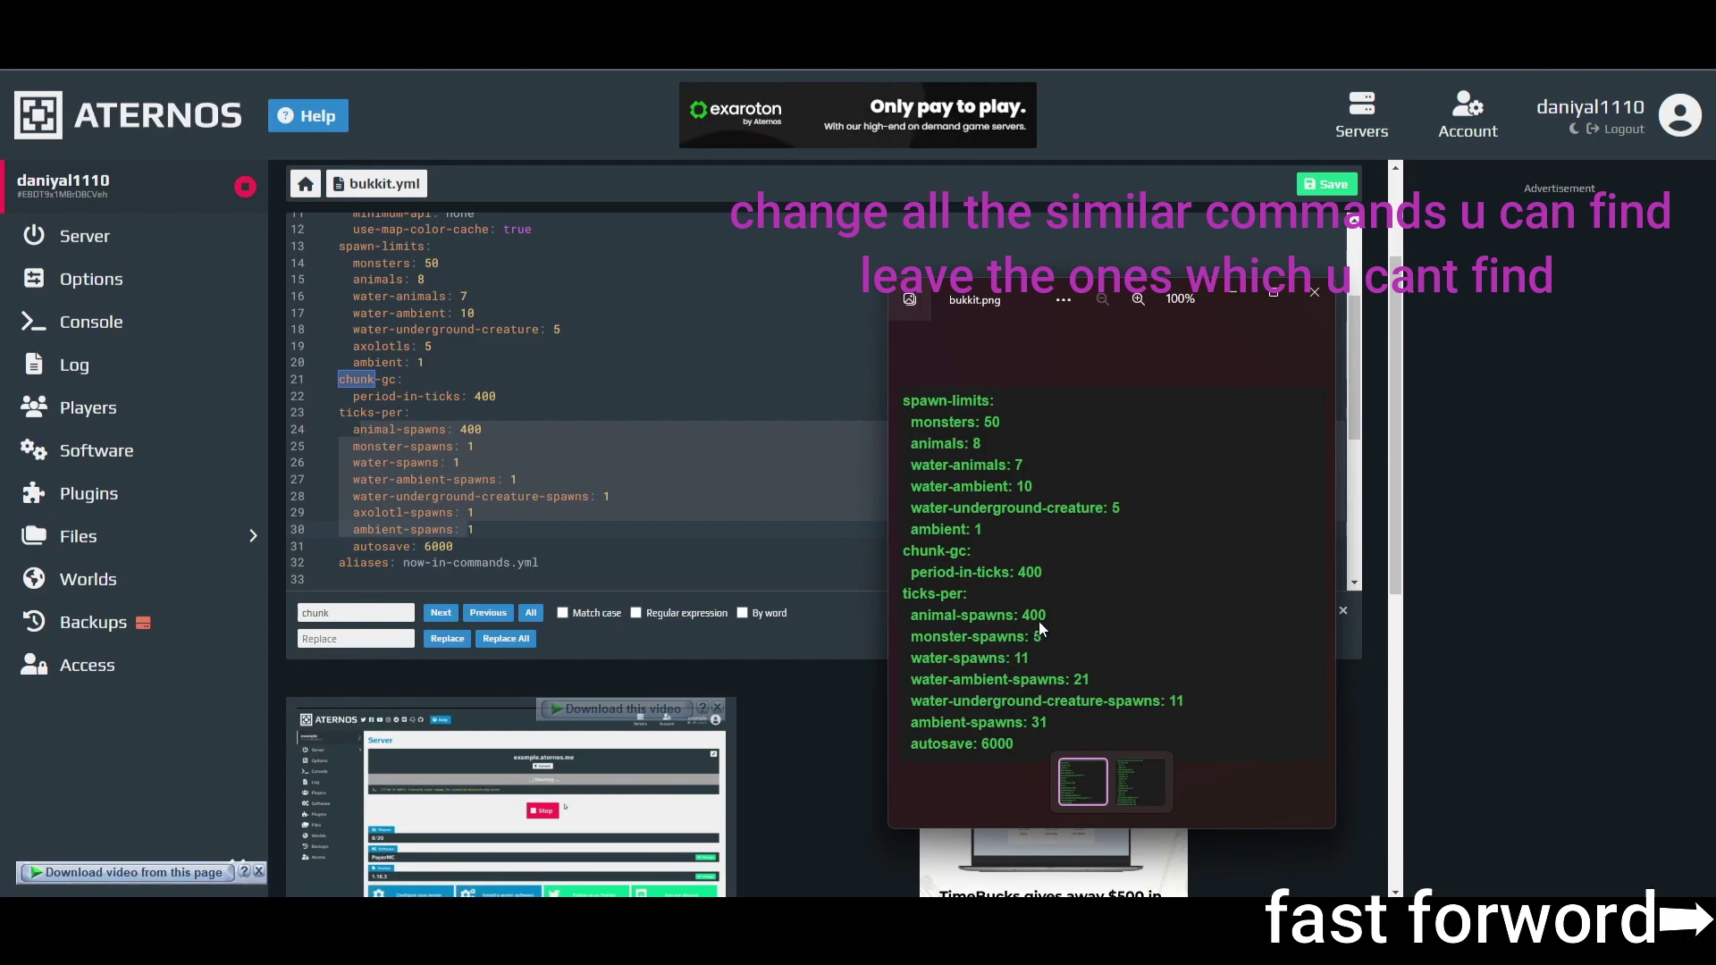
pyautogui.hotkey('alt', 'Tab')
pyautogui.click(497, 450)
pyautogui.press('BackSpace')
pyautogui.write('5')
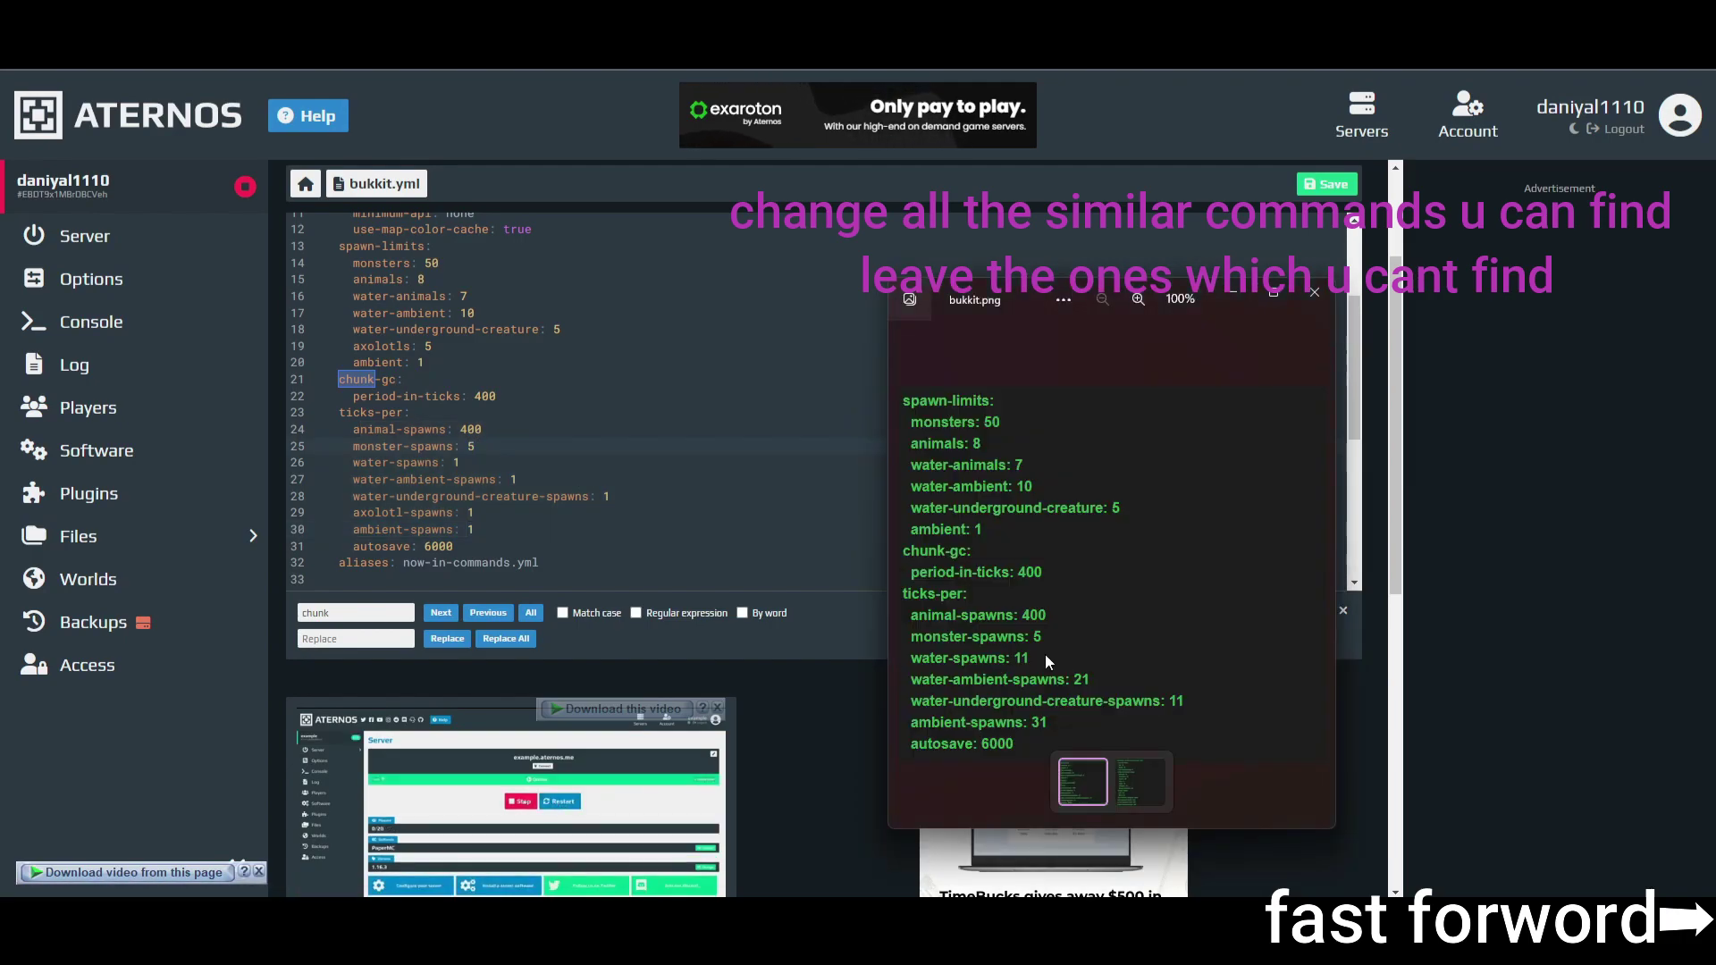
pyautogui.hotkey('alt', 'Tab')
# Step: Set water-spawns to 11, water-ambient-spawns to 21 and water-underground-creature-spawns to 11
pyautogui.hotkey('alt', 'Tab')
pyautogui.press('Down')
pyautogui.write('1')
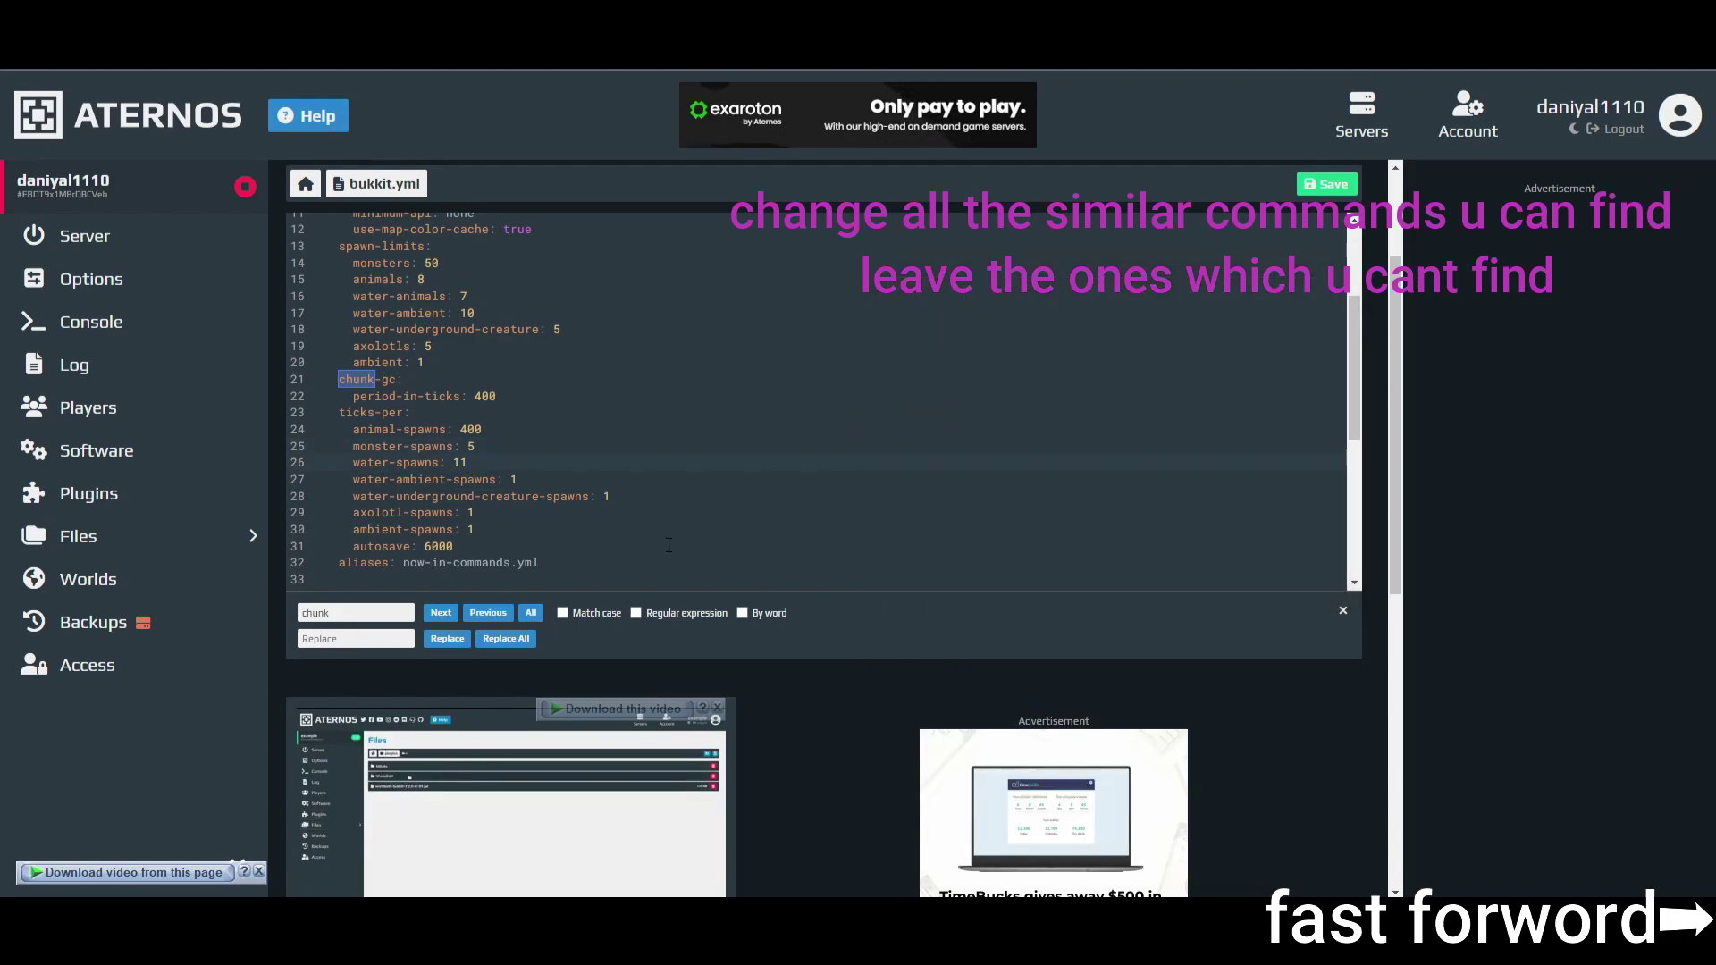
pyautogui.hotkey('alt', 'Tab')
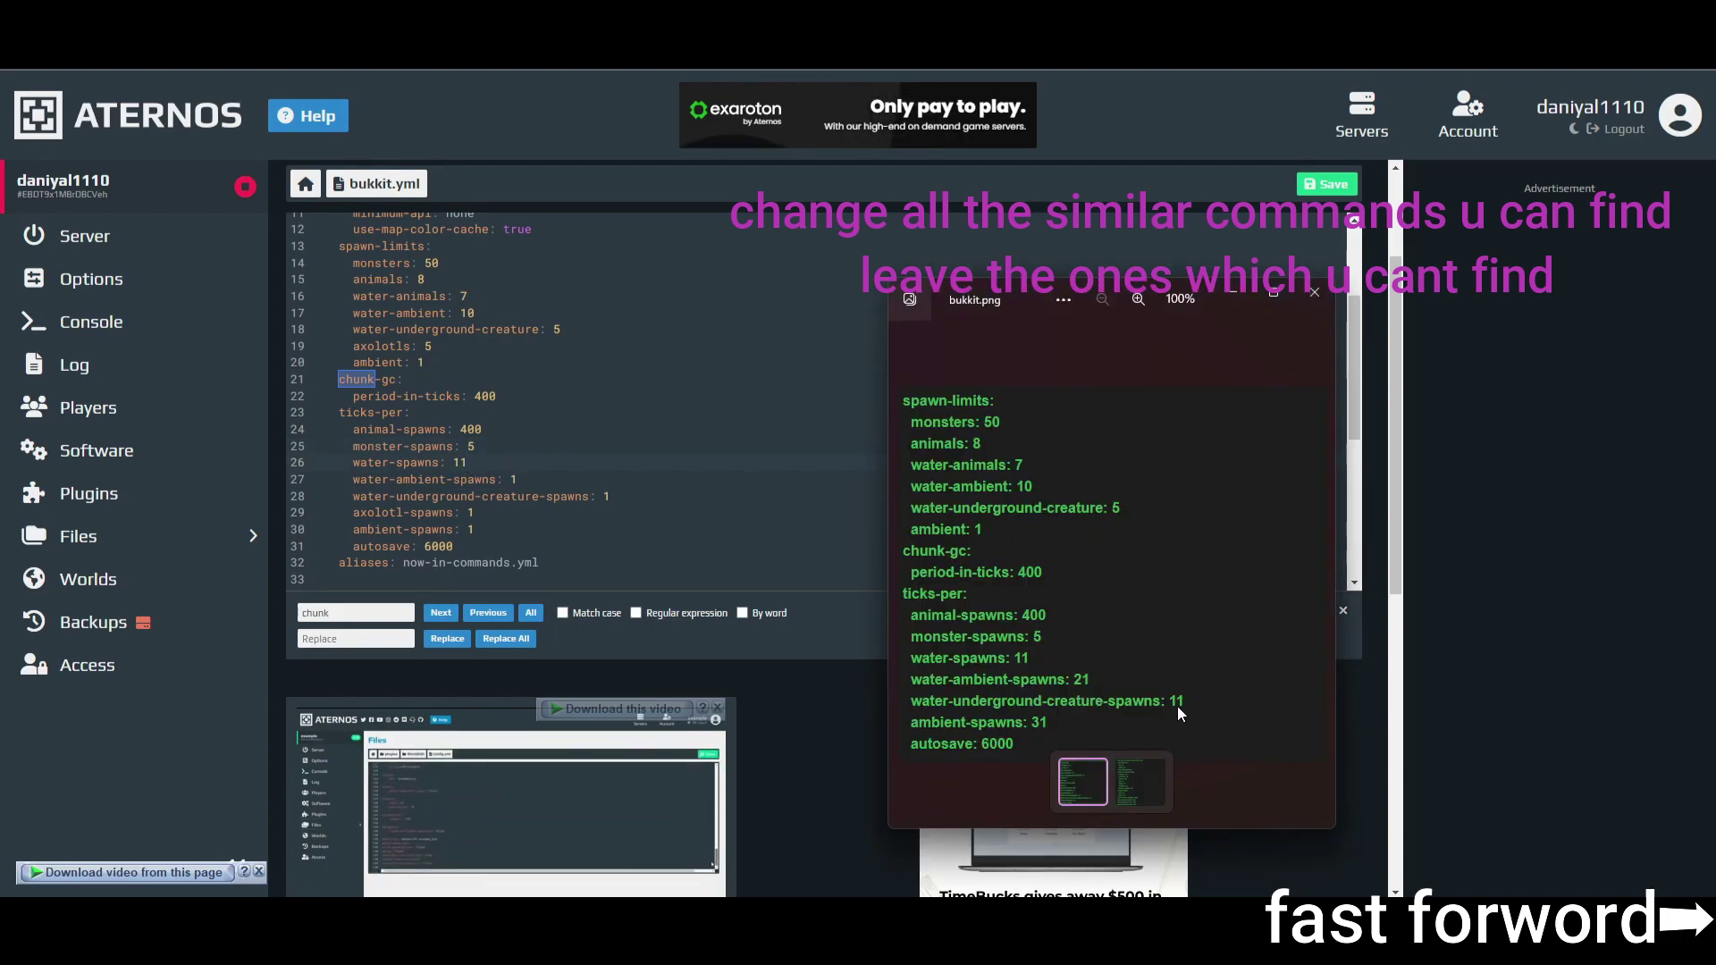
pyautogui.click(519, 480)
pyautogui.hotkey('alt', 'Tab')
pyautogui.hotkey('alt', 'Tab')
pyautogui.press('BackSpace')
pyautogui.press('BackSpace')
pyautogui.write('21')
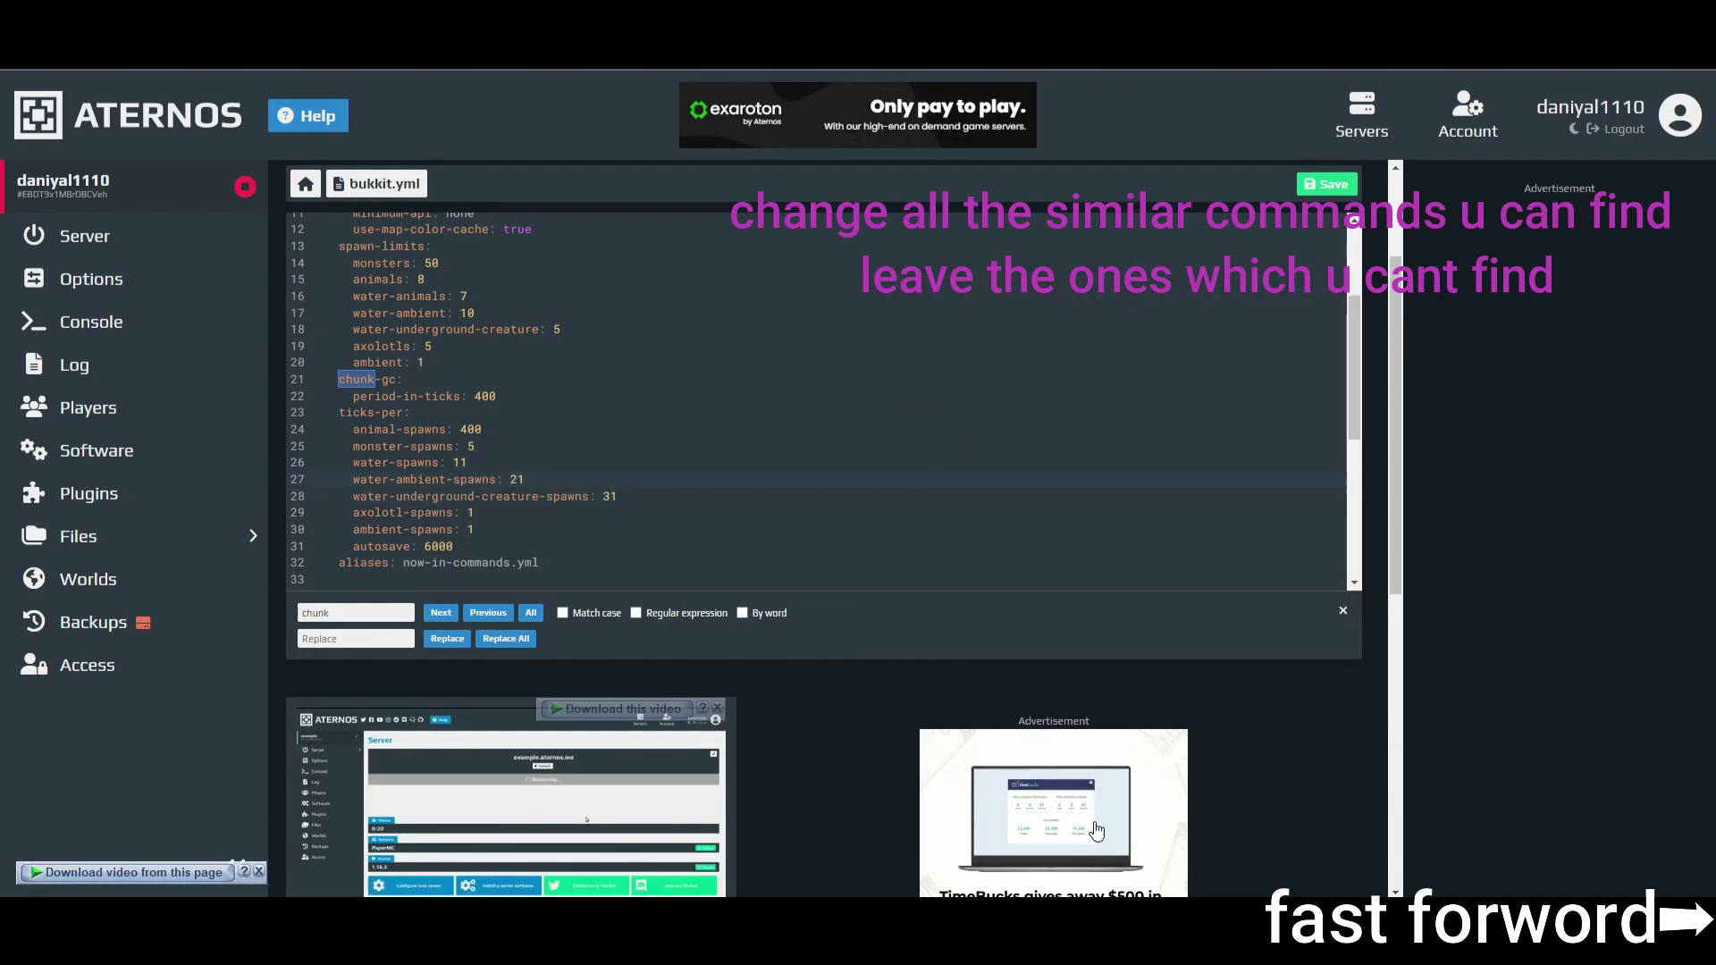
pyautogui.hotkey('alt', 'Tab')
pyautogui.hotkey('alt', 'Tab')
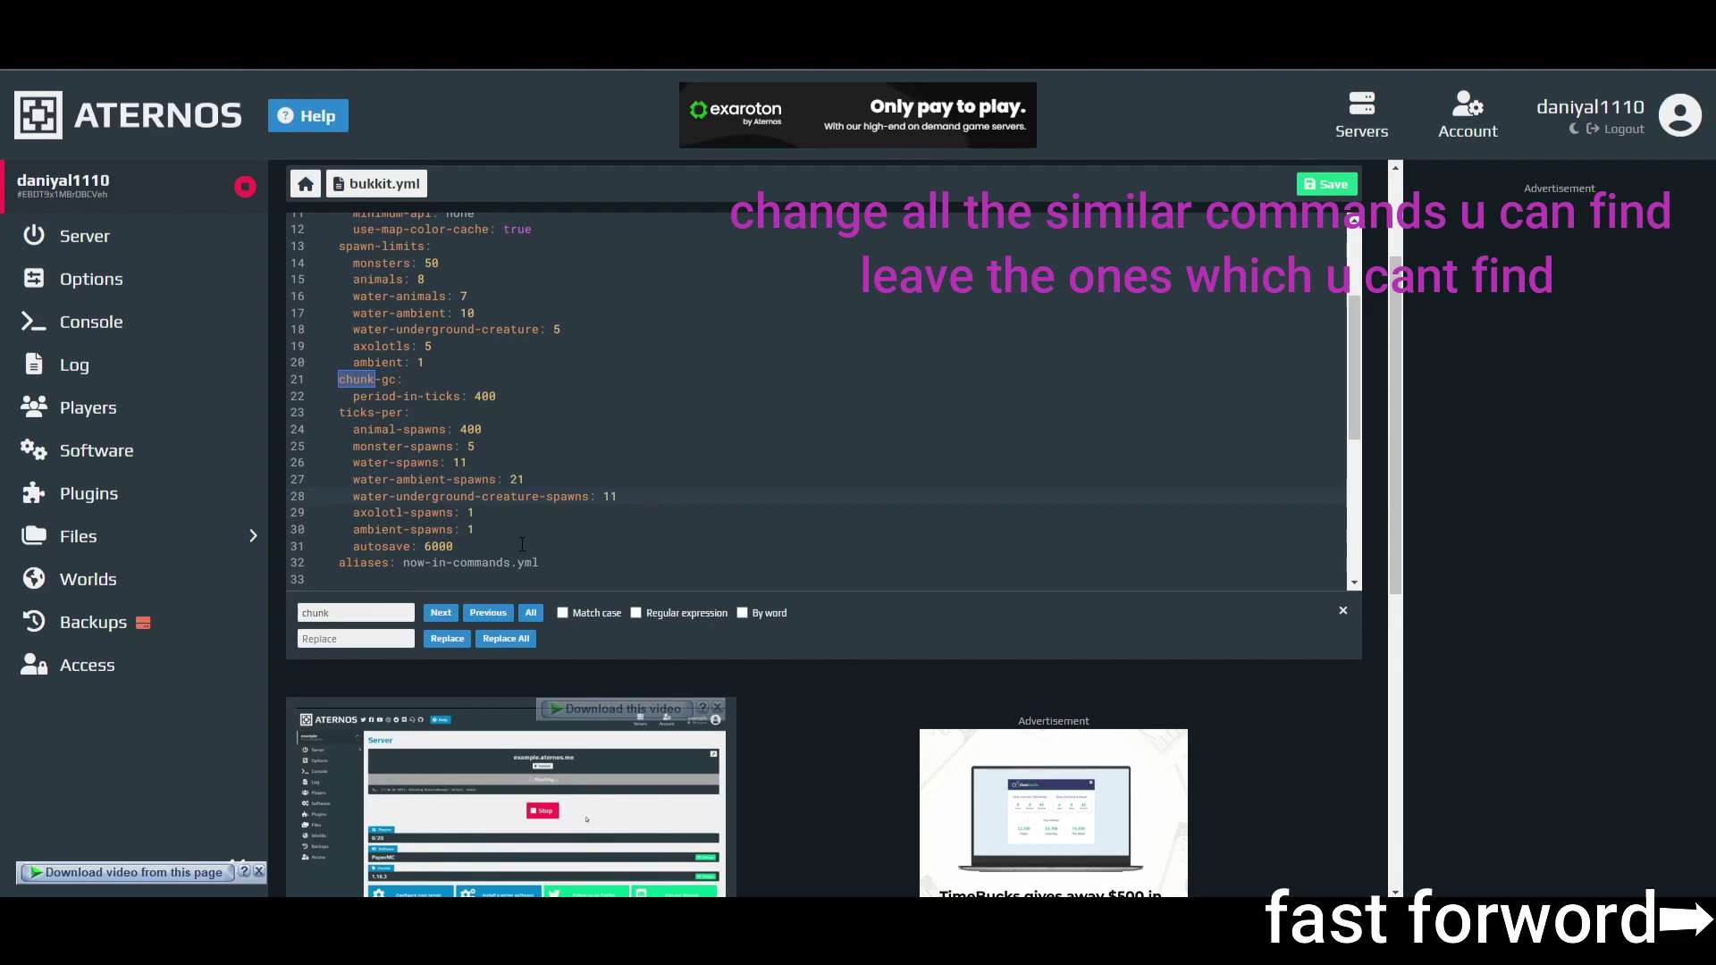
pyautogui.click(616, 496)
pyautogui.press('BackSpace')
pyautogui.press('BackSpace')
pyautogui.write('11')
pyautogui.click(465, 529)
# Step: Enter the final value 3, minimize the reference image, save bukkit.yml and return to Files
pyautogui.write('3')
pyautogui.scroll(6, 493, 537)
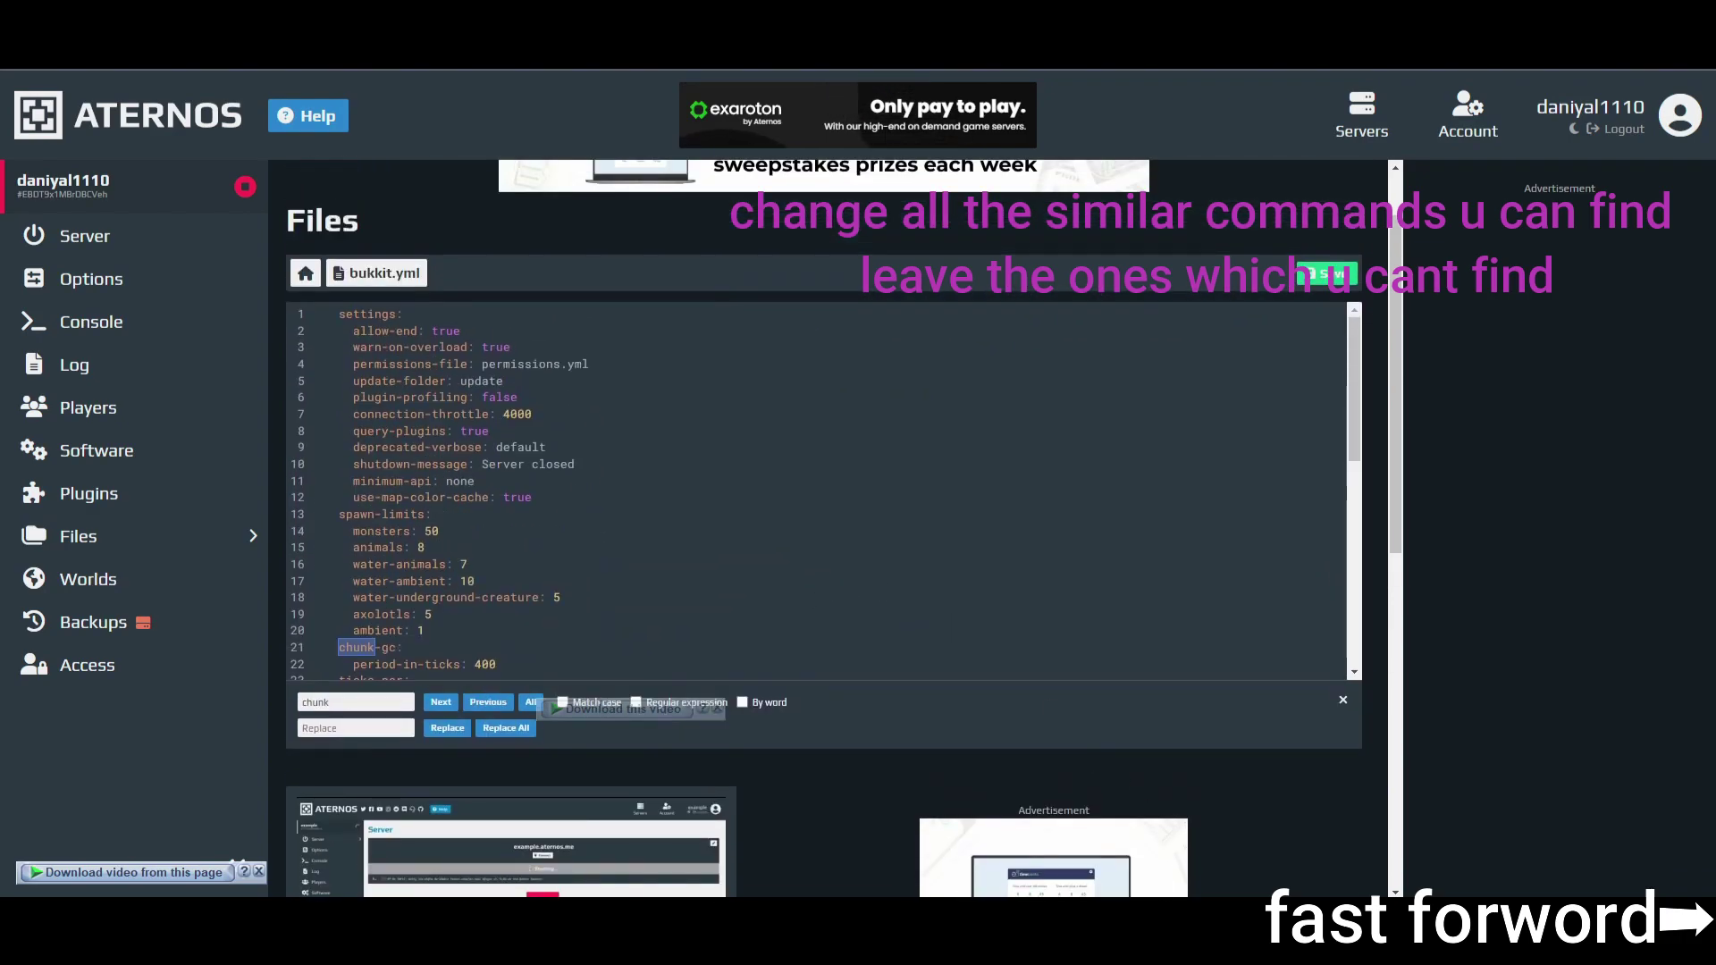
pyautogui.hotkey('alt', 'Tab')
pyautogui.click(1234, 294)
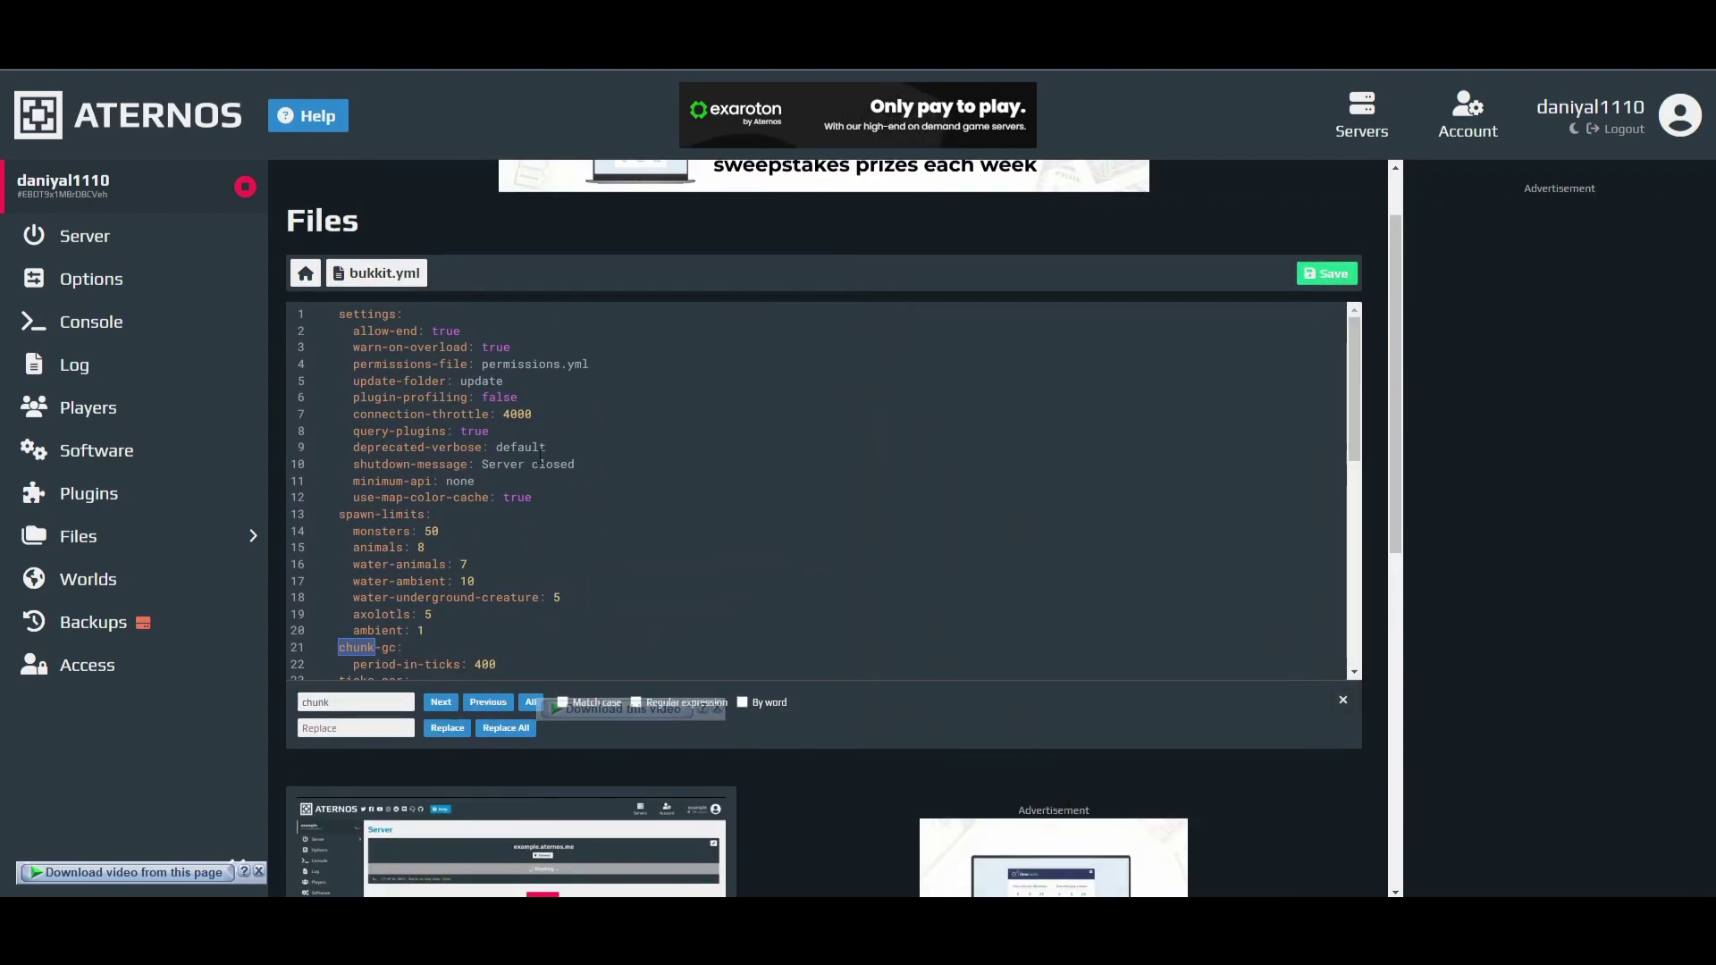
pyautogui.click(1326, 278)
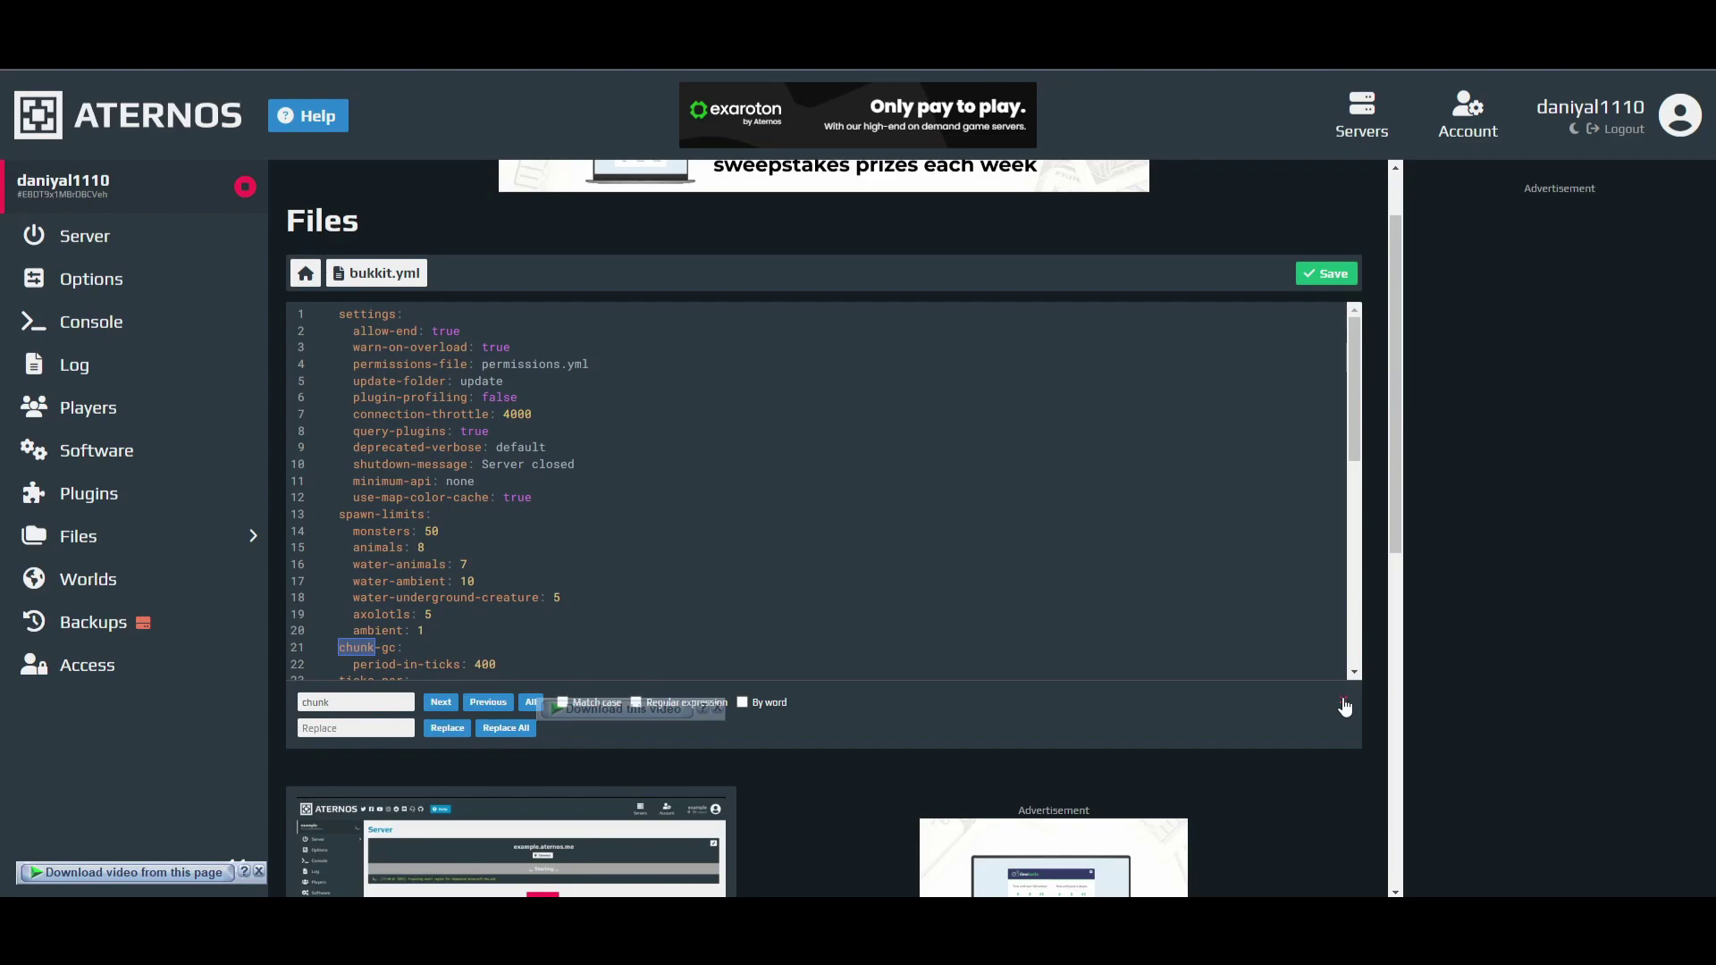
pyautogui.click(1341, 702)
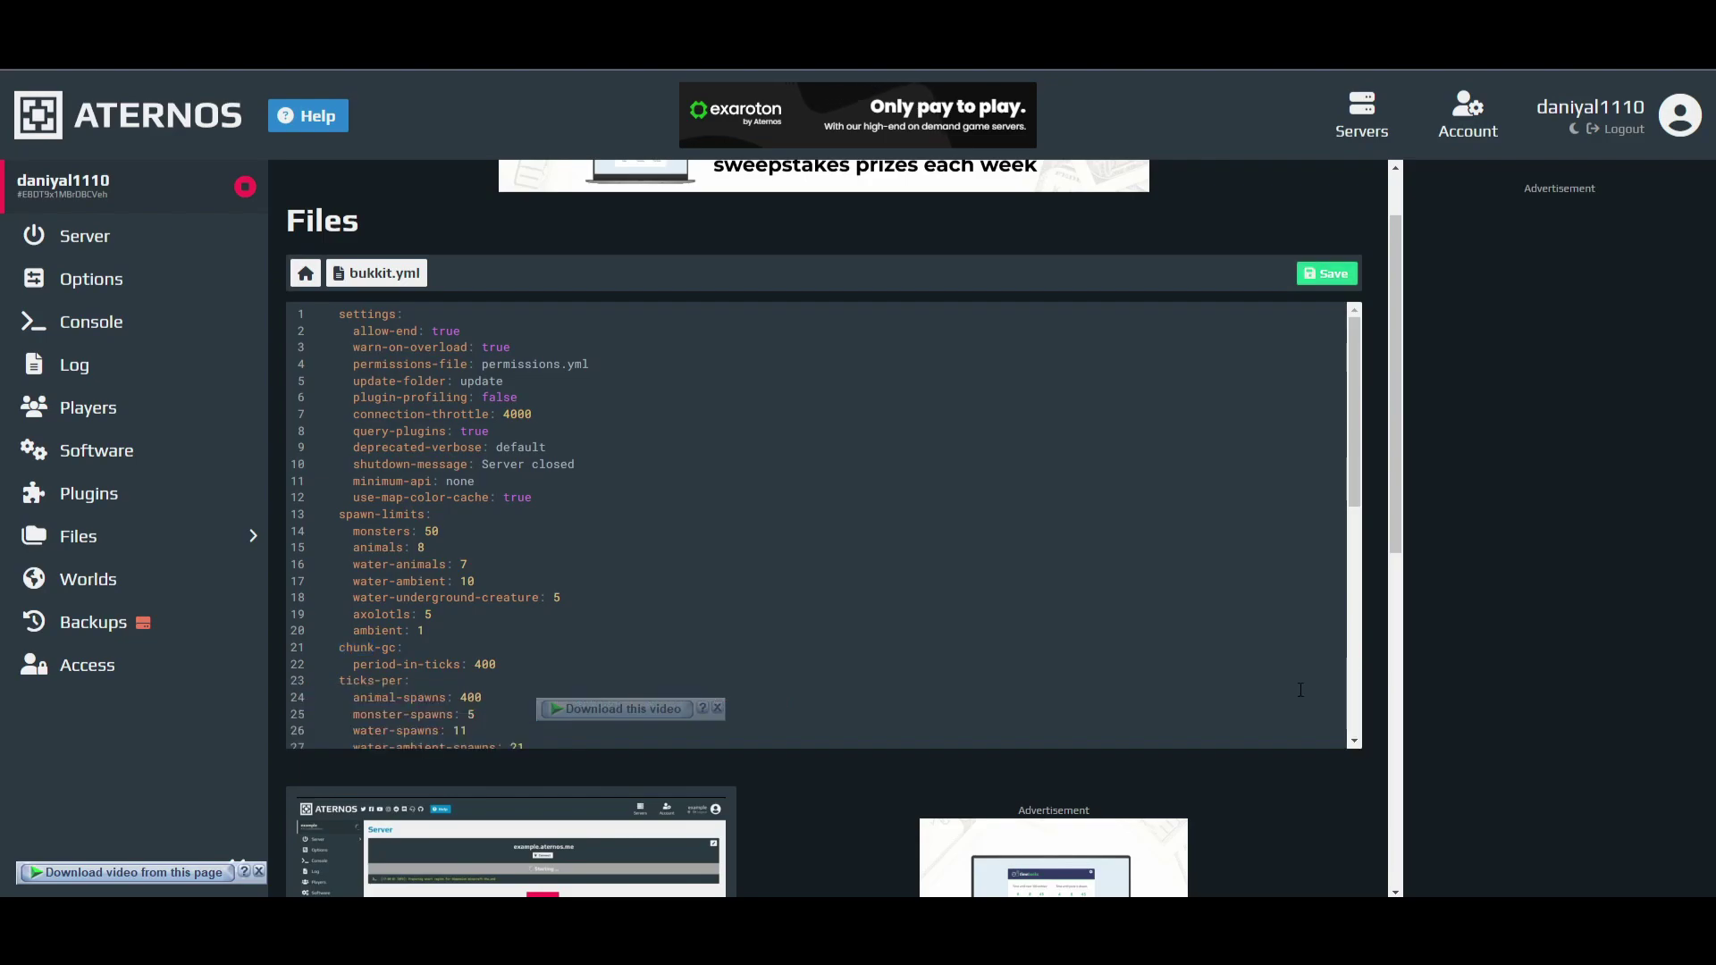
pyautogui.click(102, 540)
# Step: Open spigot.yml in the editor and the 'optimized settings' folder on the desktop
pyautogui.scroll(-1, 528, 581)
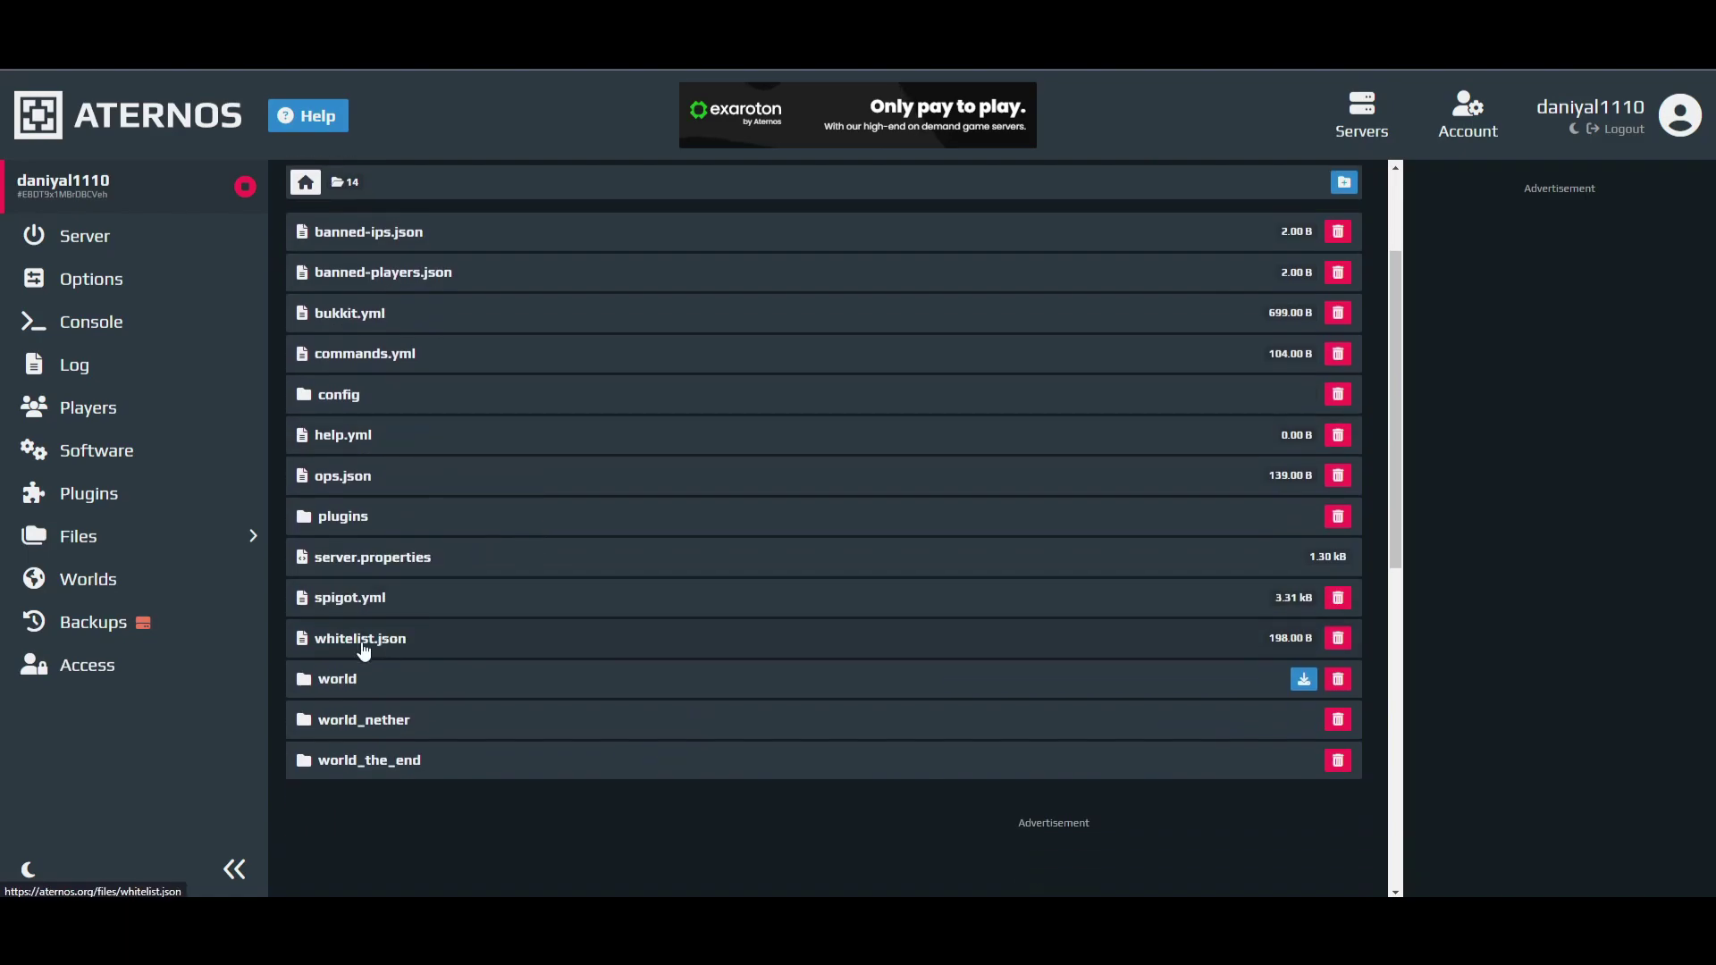
pyautogui.click(346, 613)
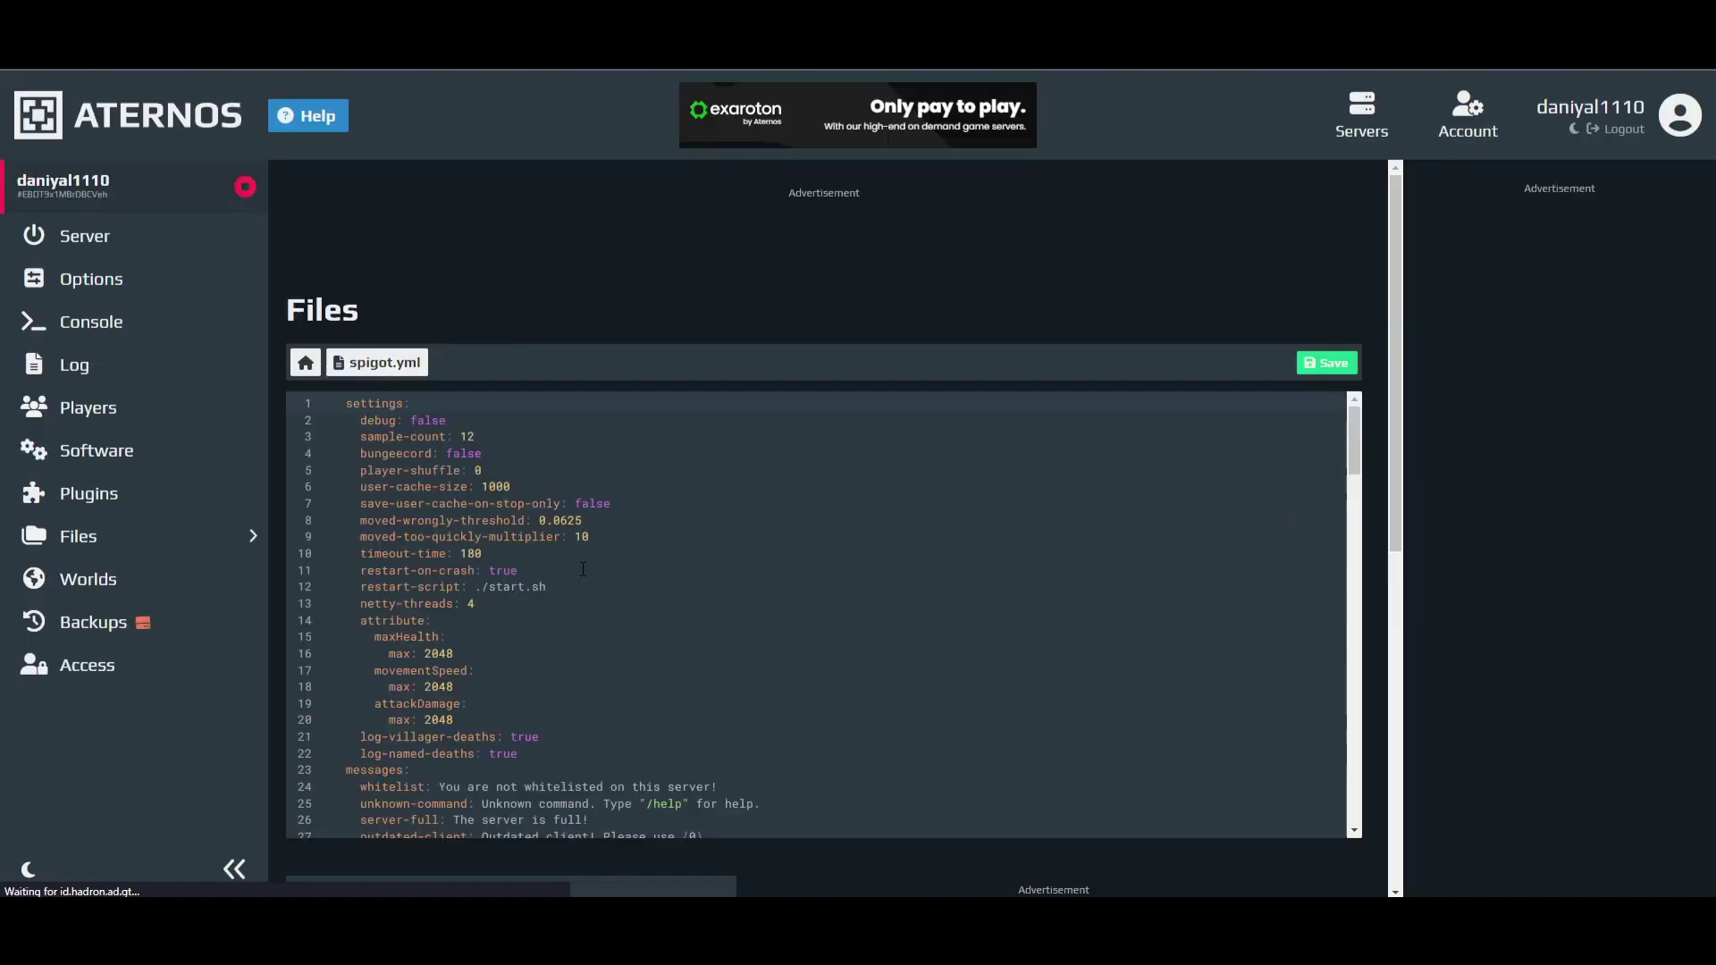
pyautogui.scroll(-1, 740, 498)
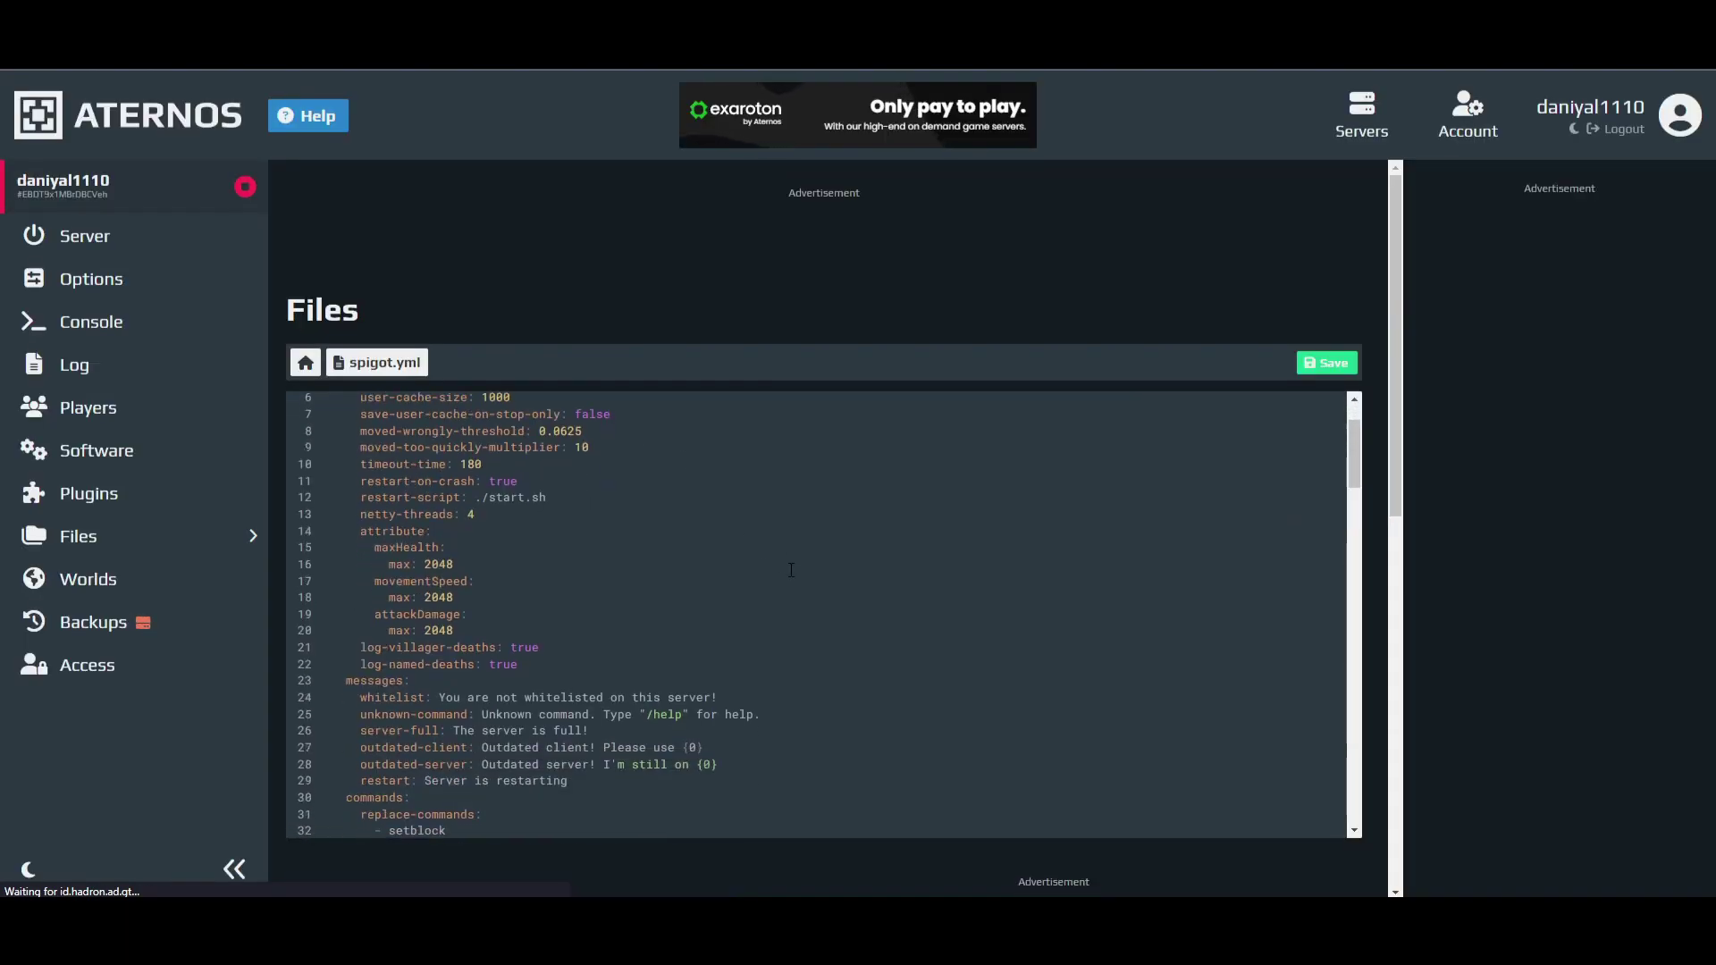
pyautogui.press('super+d')
pyautogui.doubleClick(781, 279)
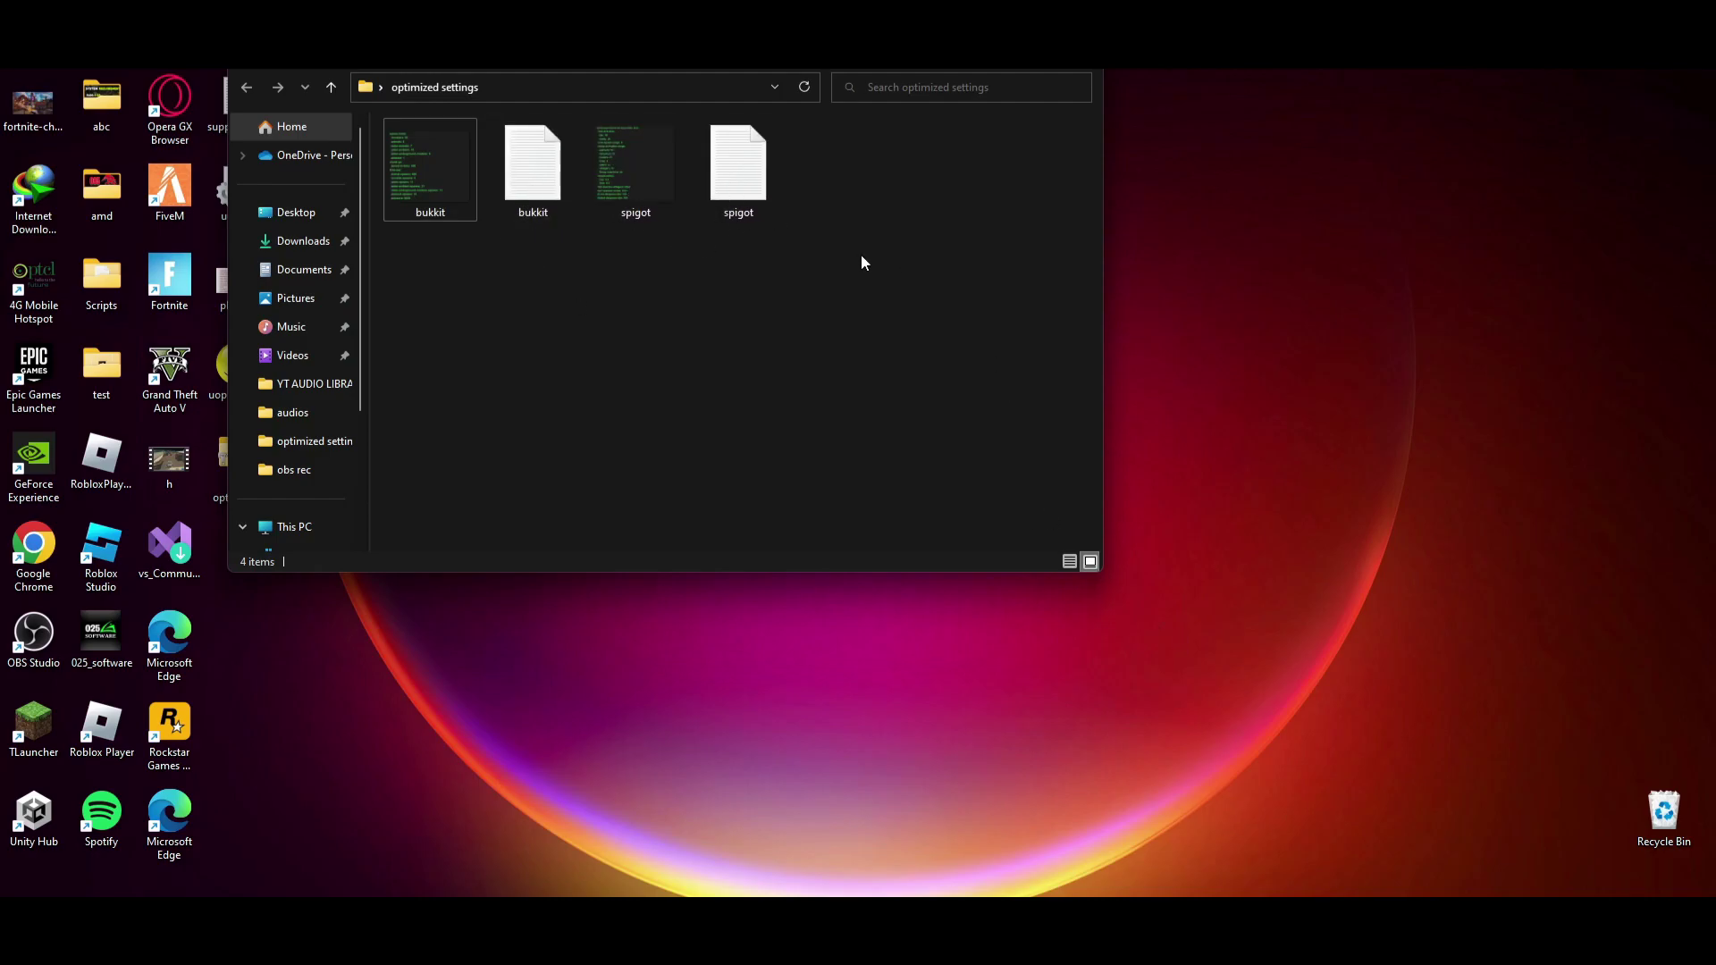
# Step: Open the spigot reference text file next to the spigot.yml editor
pyautogui.click(733, 179)
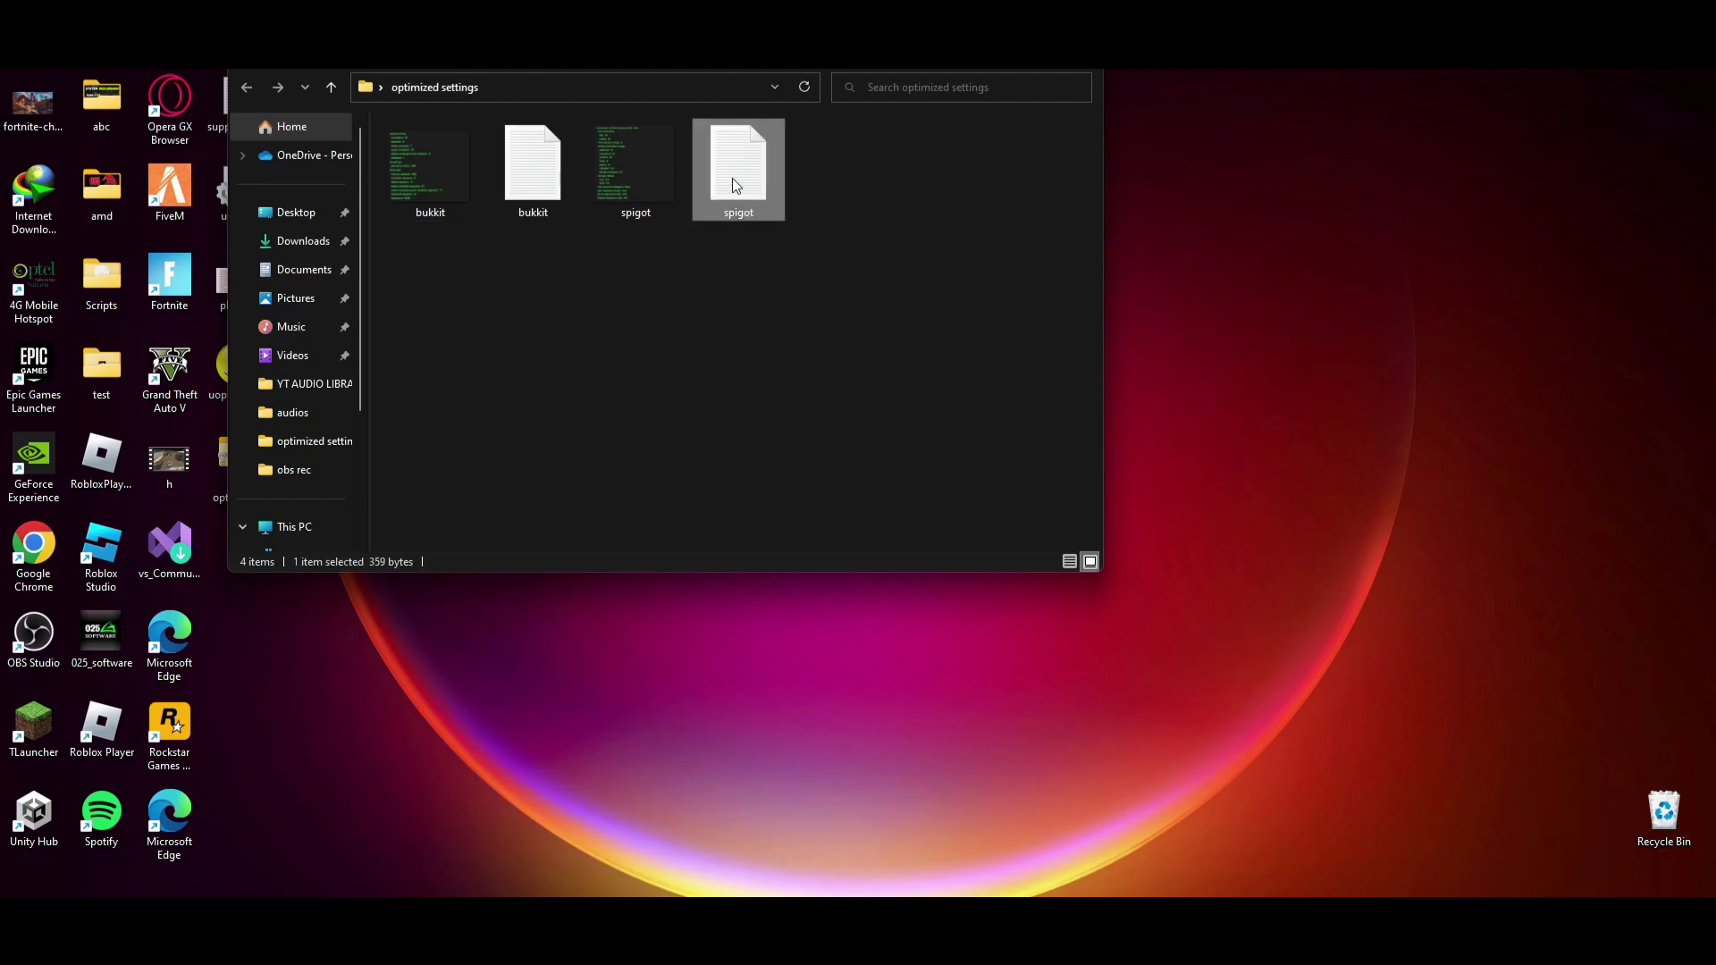
pyautogui.doubleClick(733, 183)
pyautogui.scroll(-1, 299, 408)
pyautogui.scroll(1, 299, 409)
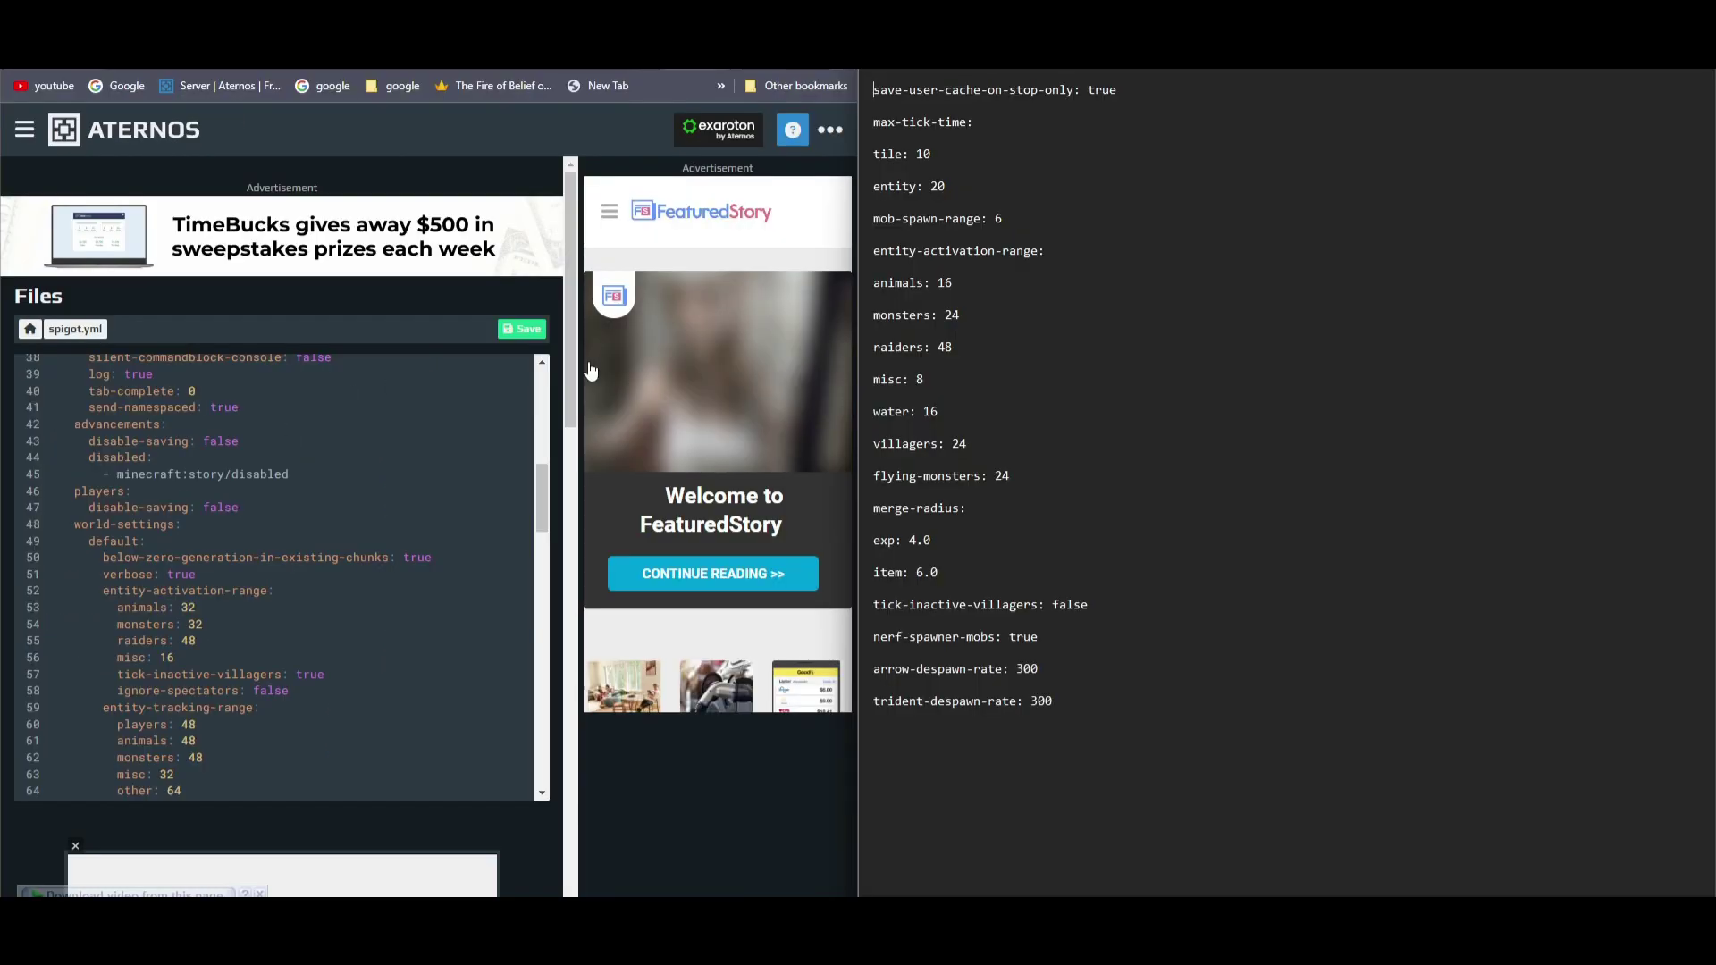
pyautogui.scroll(5, 280, 639)
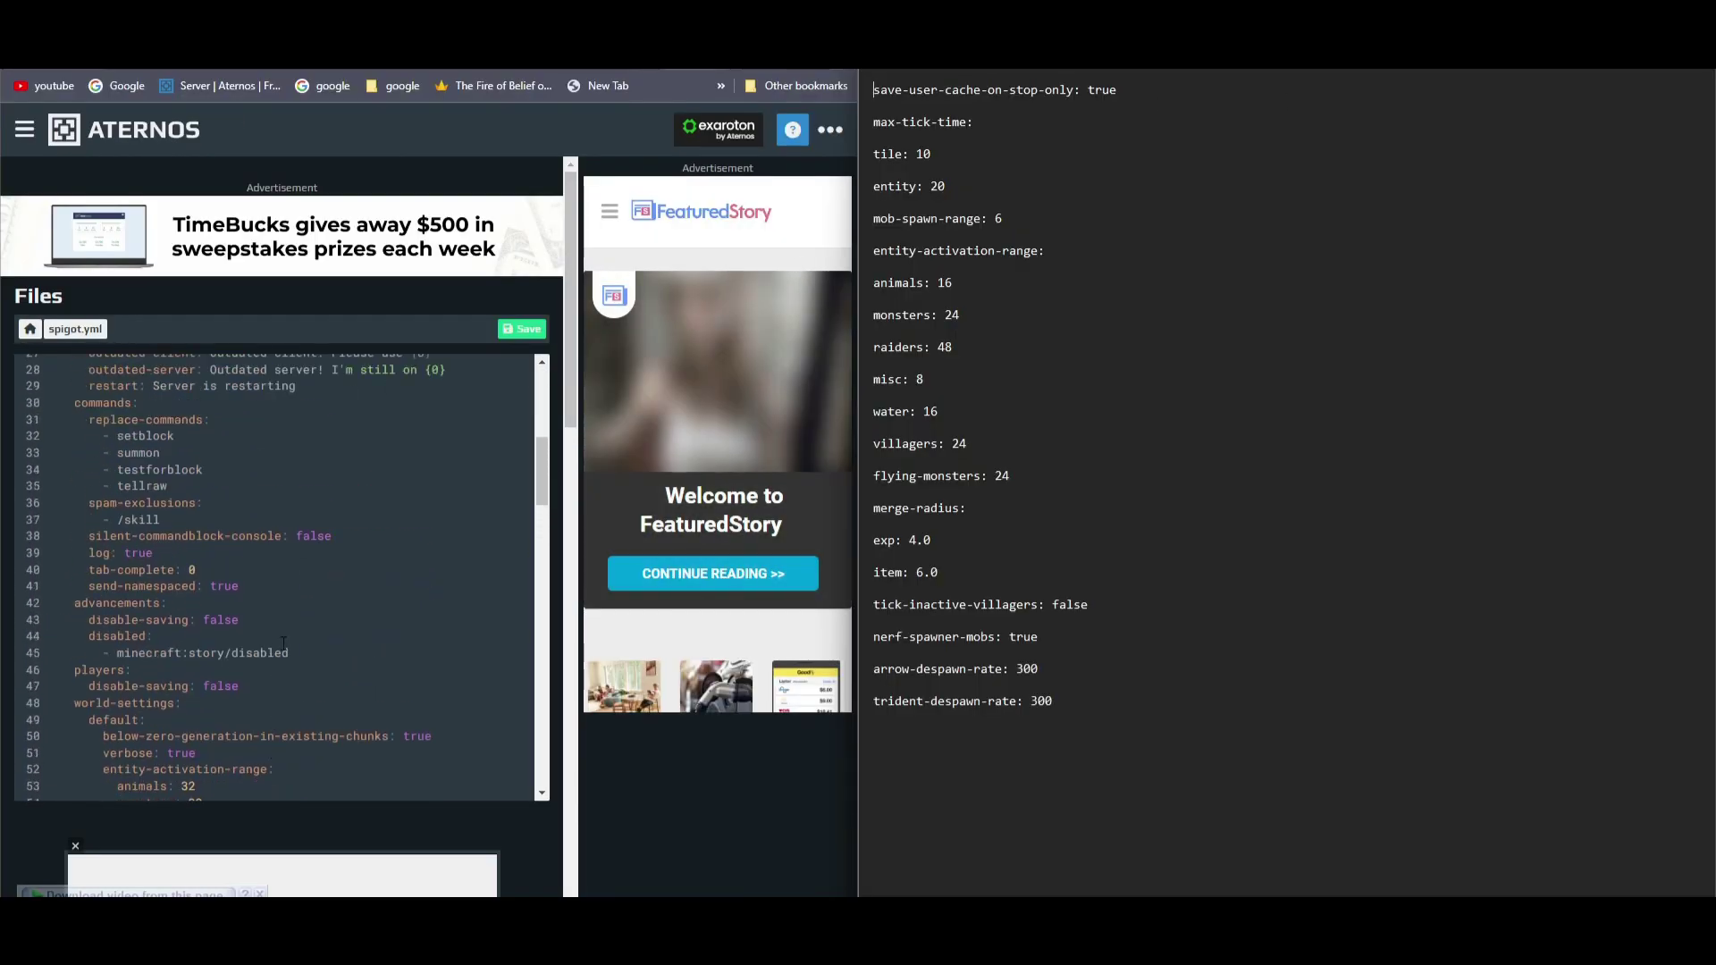
pyautogui.scroll(-4, 280, 639)
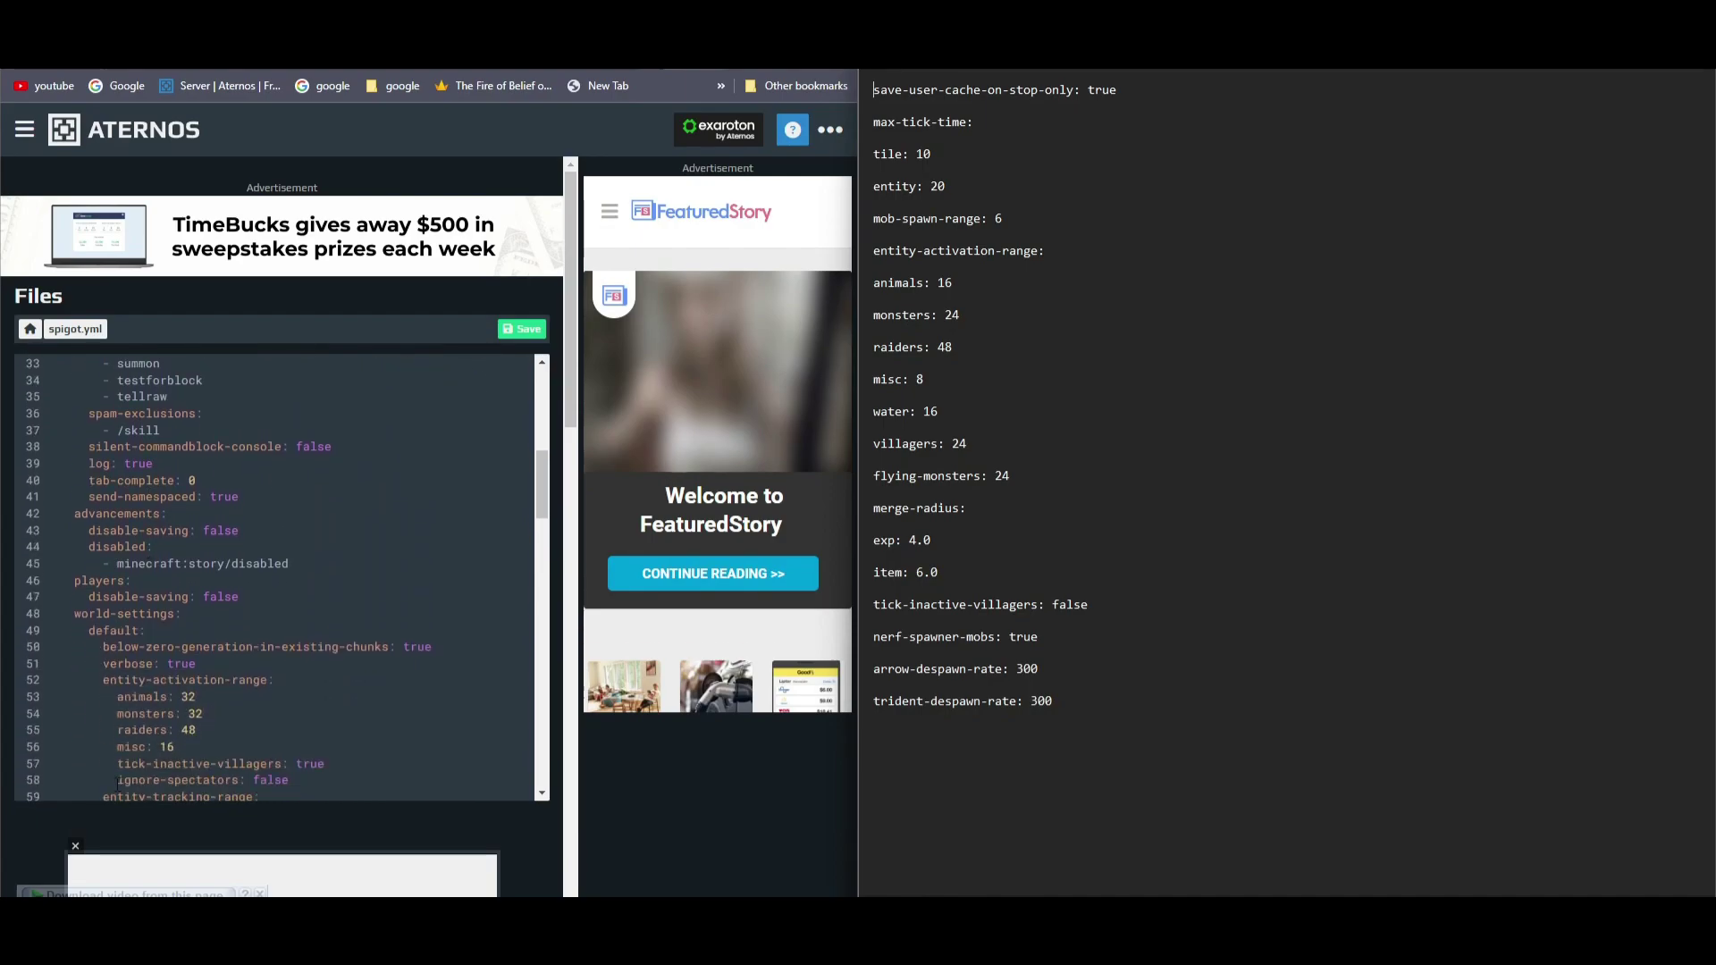
pyautogui.scroll(-3, 387, 726)
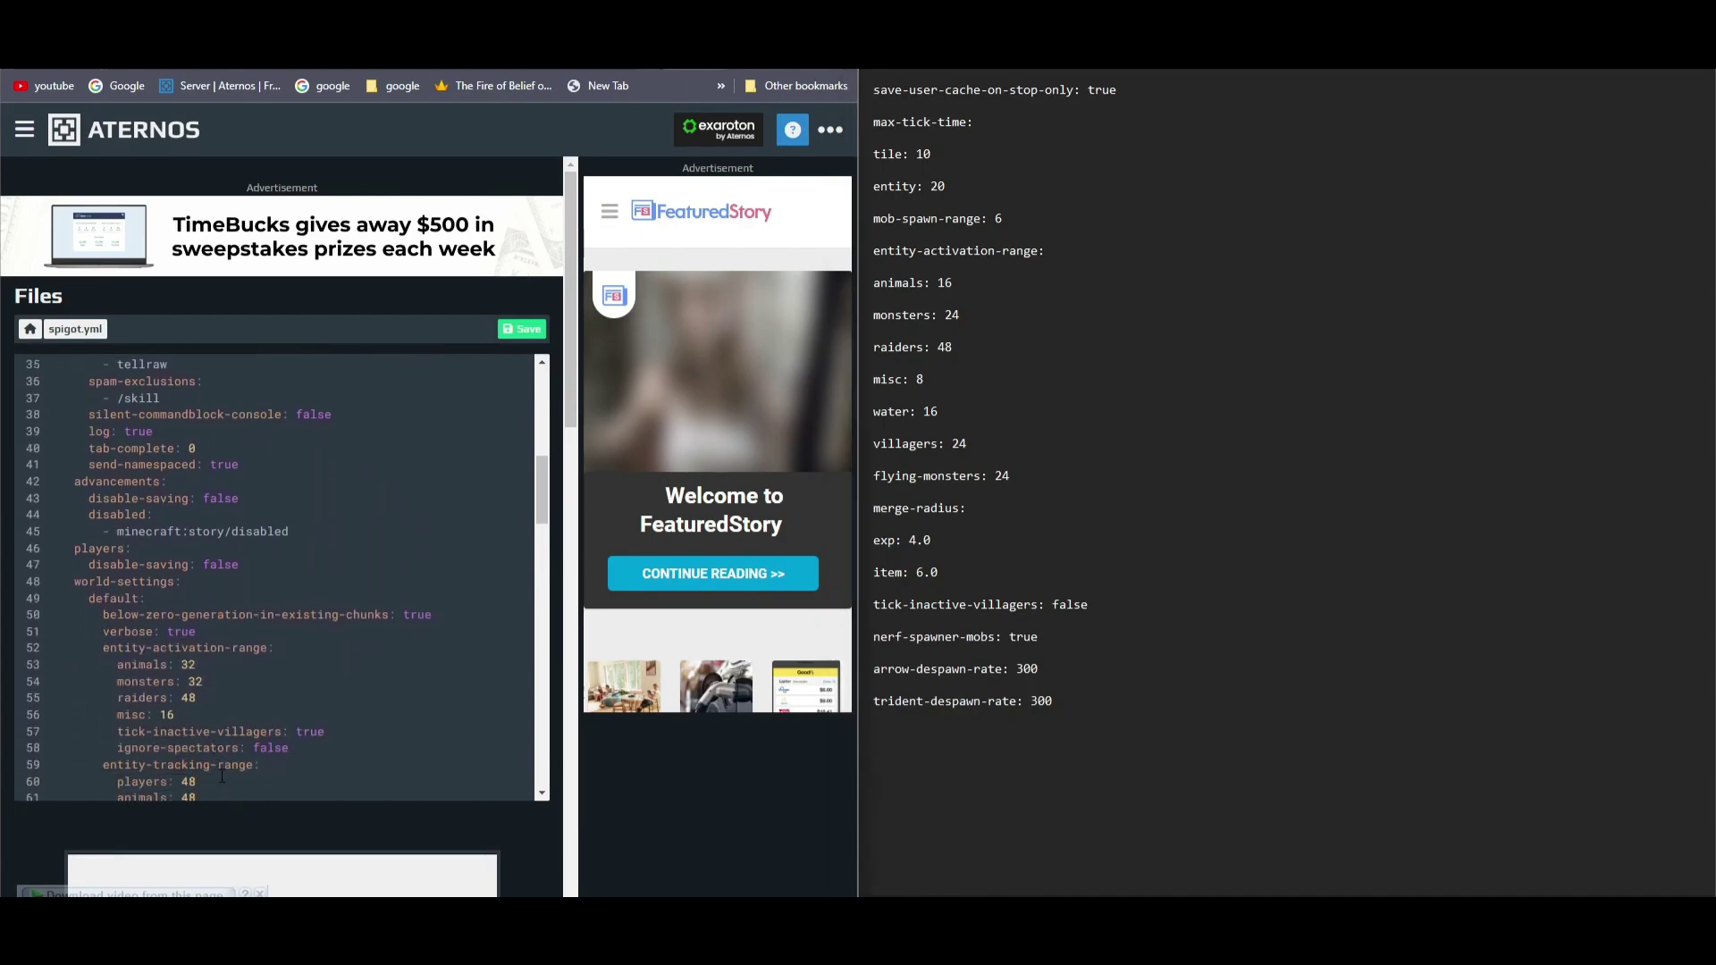
pyautogui.scroll(3, 387, 725)
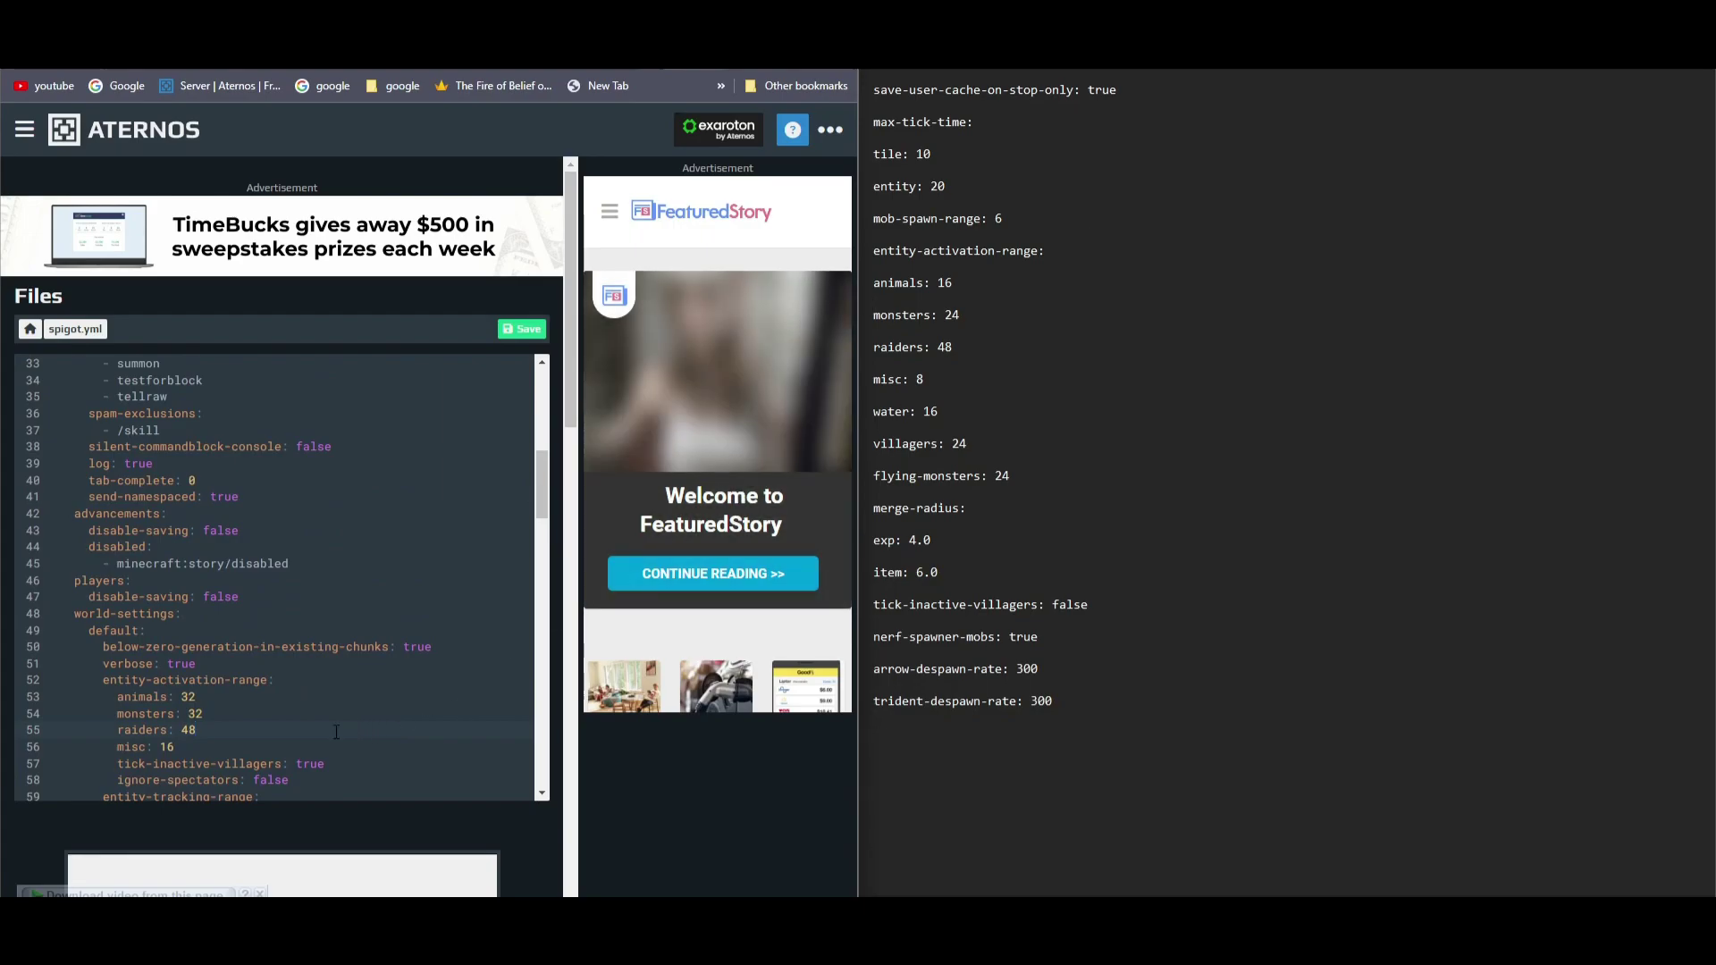
# Step: Find save-user-cache-on-stop-only in spigot.yml and change it from false to true
pyautogui.hotkey('ctrl', 'f')
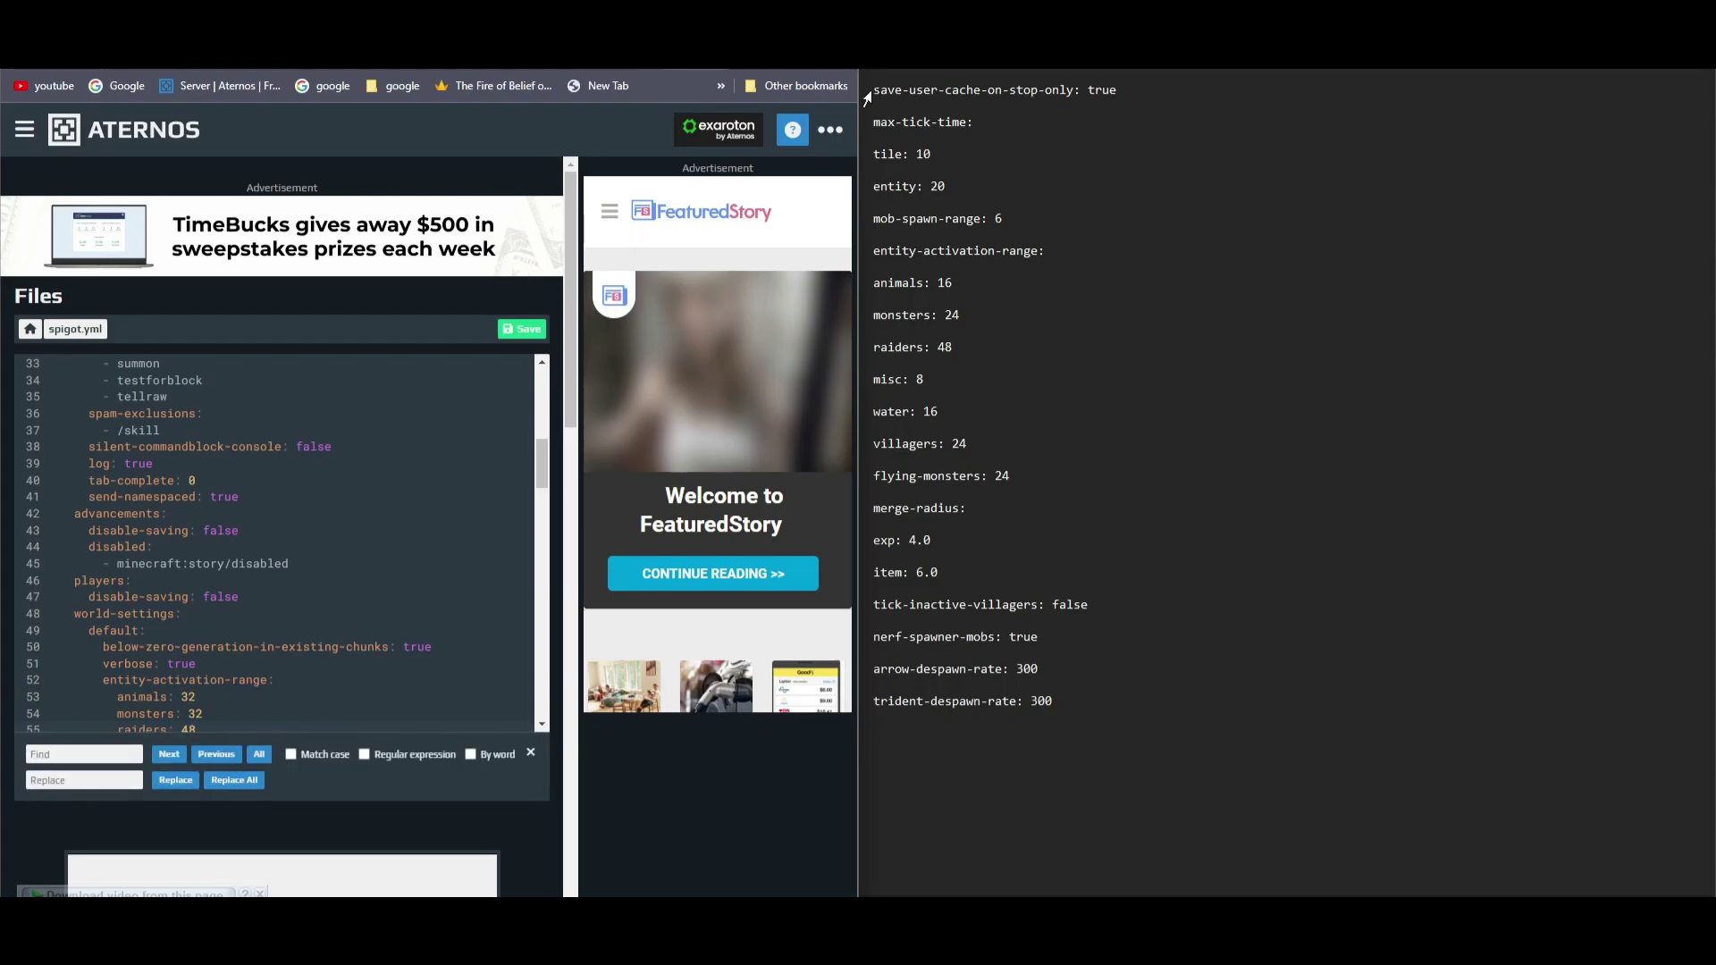
pyautogui.moveTo(875, 90)
pyautogui.mouseDown()
pyautogui.moveTo(987, 89)
pyautogui.moveTo(880, 90)
pyautogui.mouseUp()
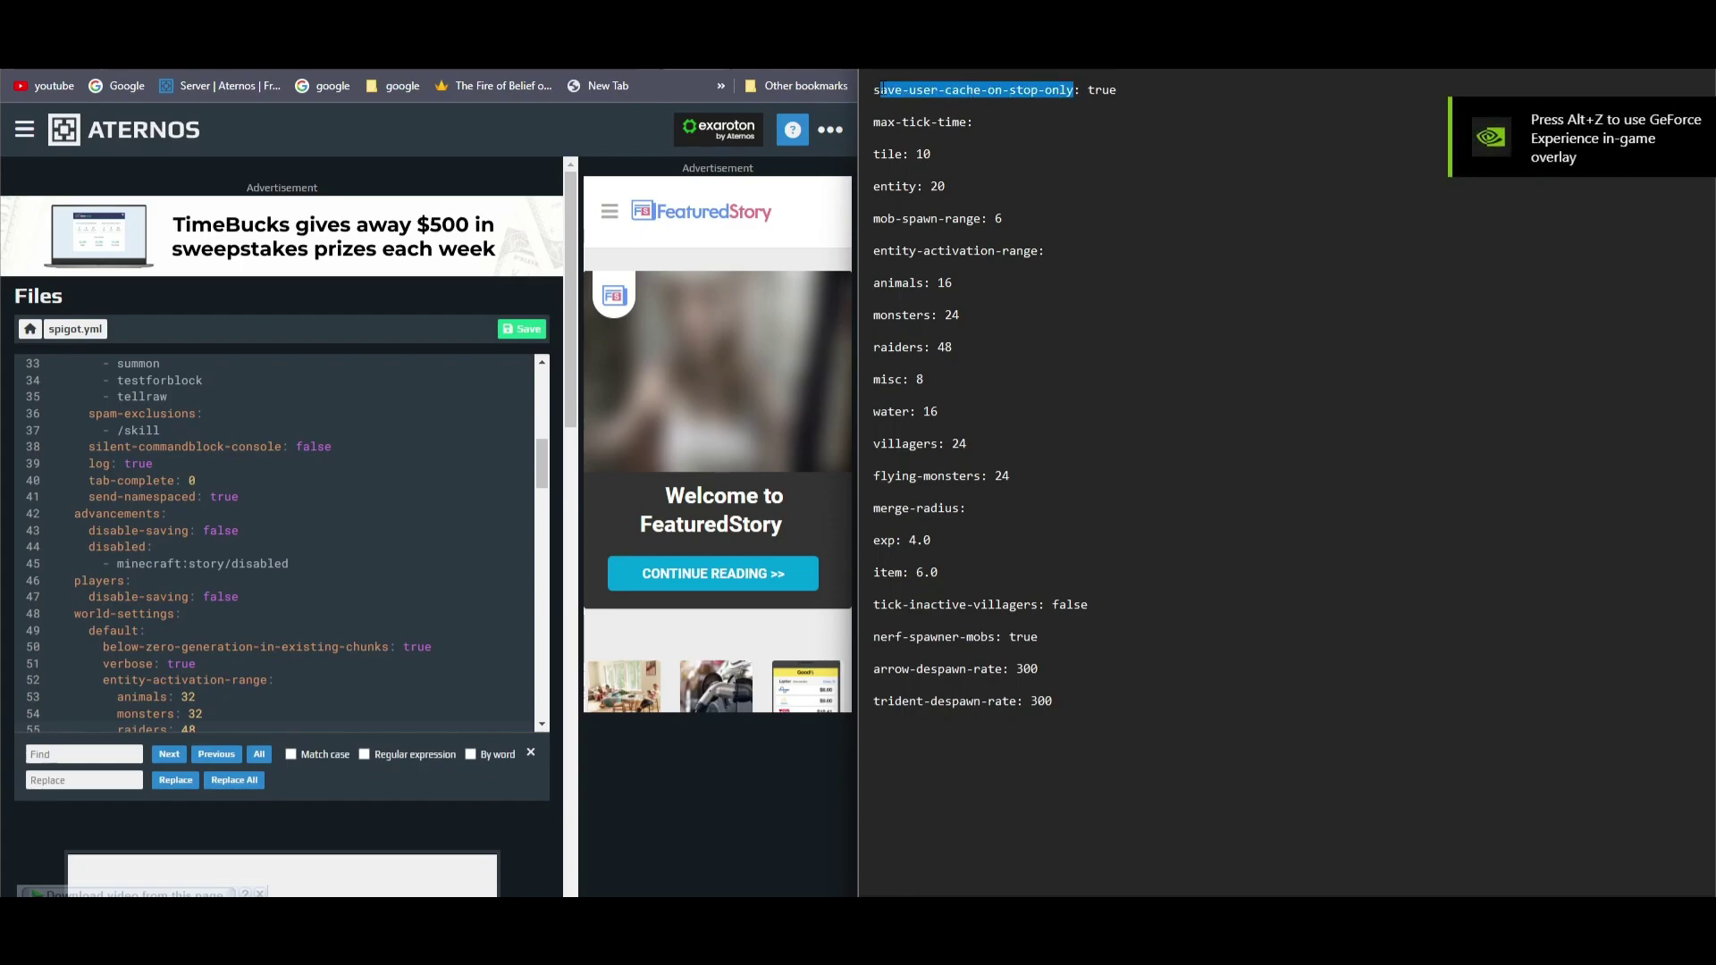
pyautogui.click(111, 756)
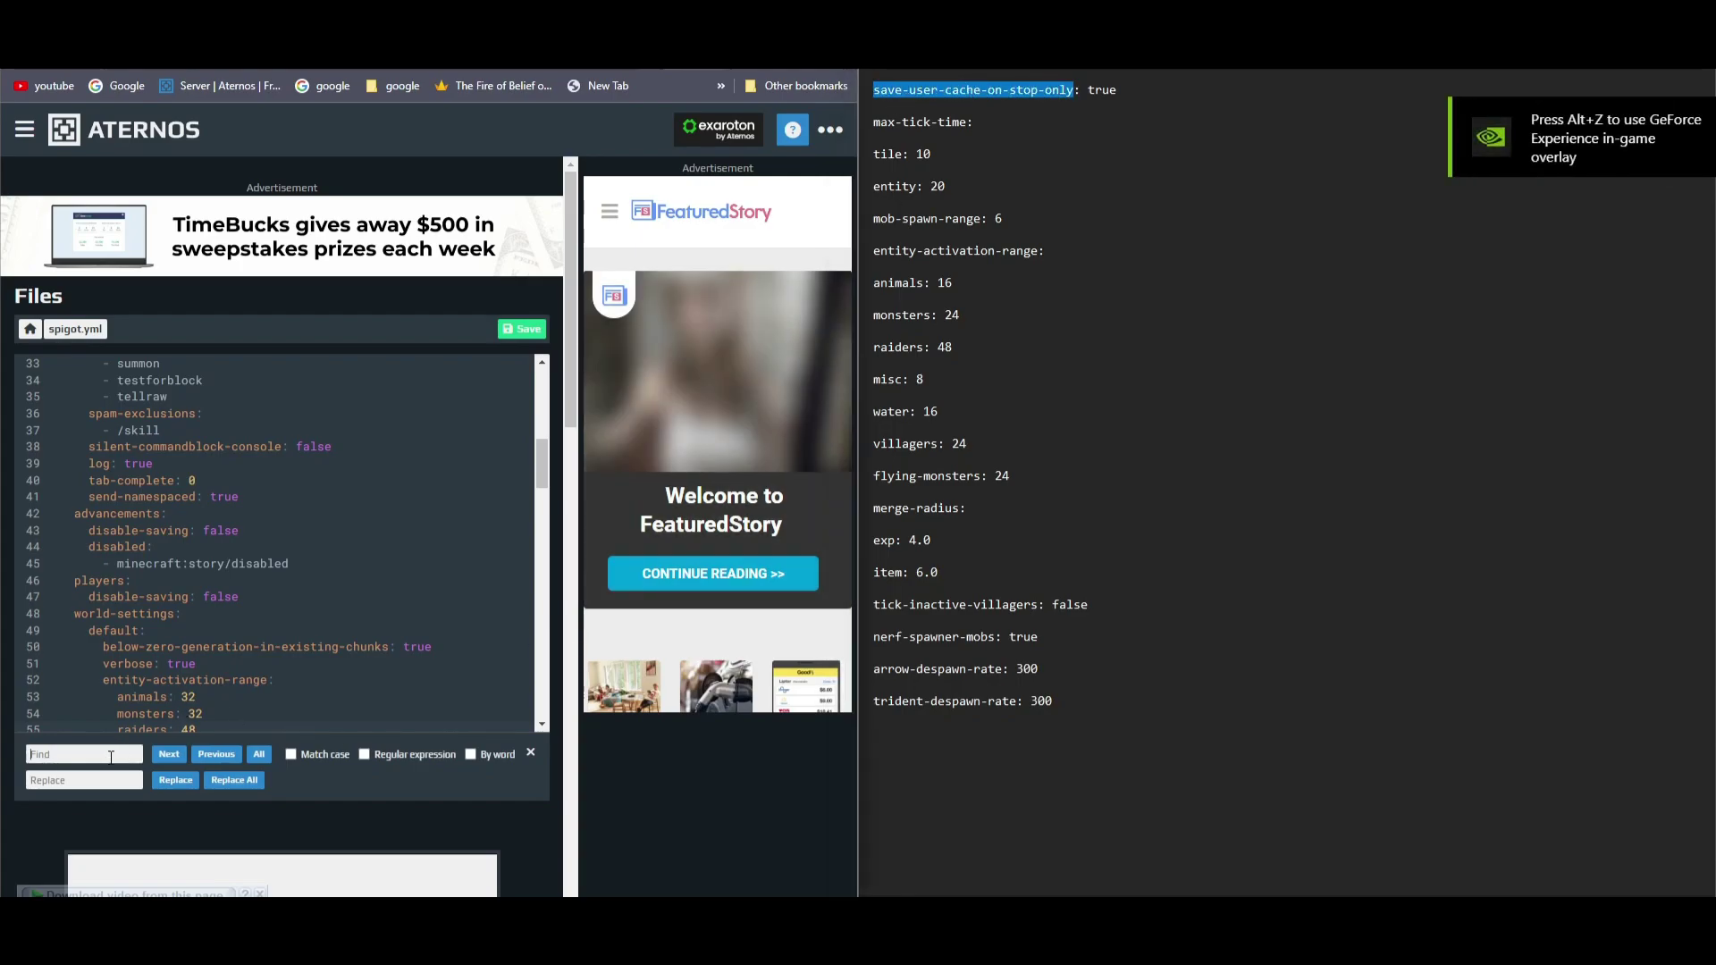
pyautogui.write('save-user-cache-on-stop-only')
pyautogui.click(169, 754)
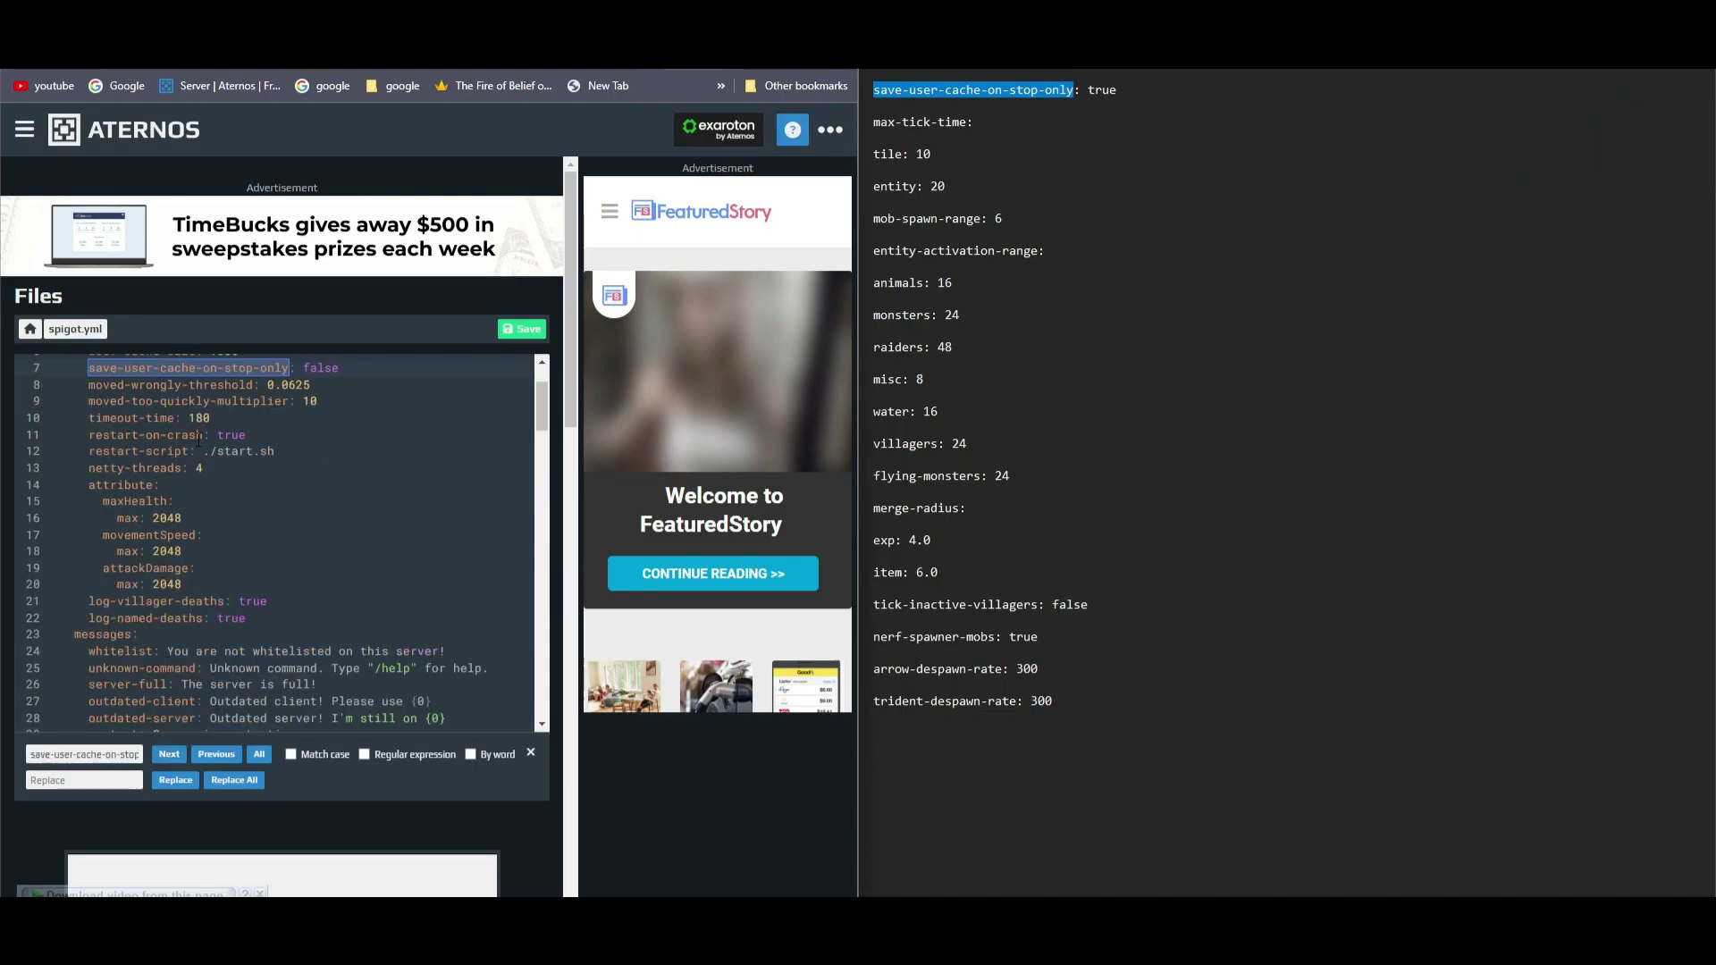
pyautogui.doubleClick(1095, 91)
pyautogui.moveTo(303, 456); pyautogui.dragTo(344, 458)
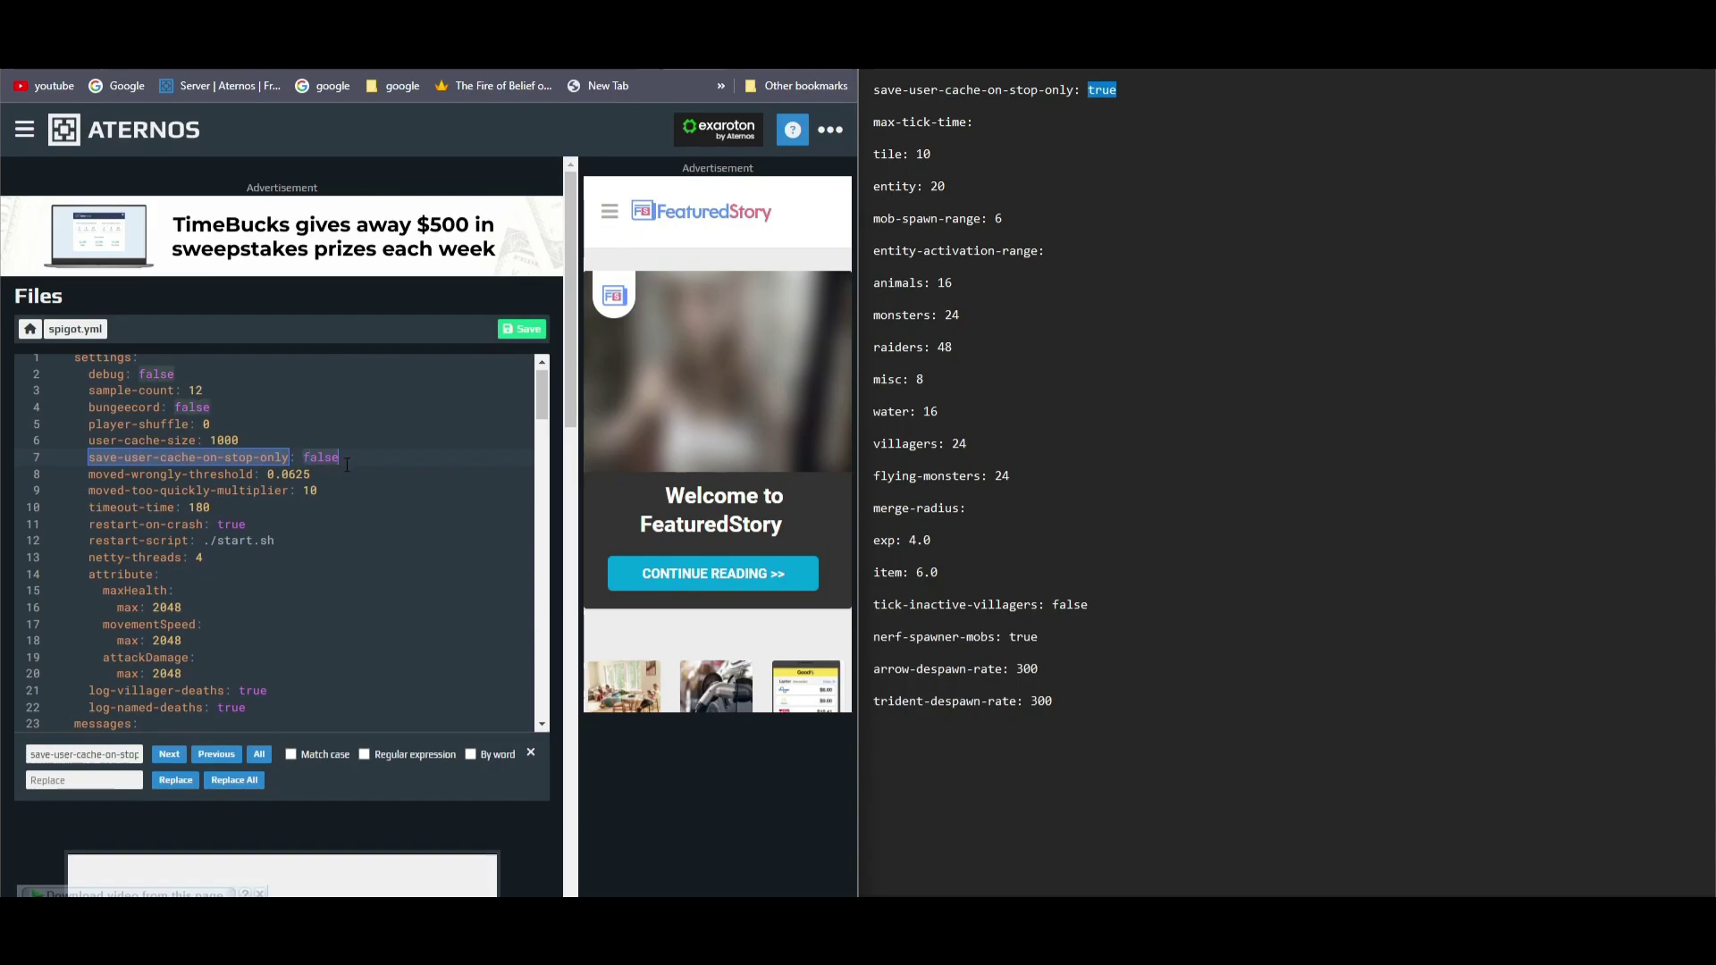
pyautogui.write('true')
# Step: Set max-tick-time tile to 10 and entity to 20, then locate mob-spawn-range
pyautogui.moveTo(873, 121); pyautogui.dragTo(972, 122)
pyautogui.hotkey('ctrl', 'c')
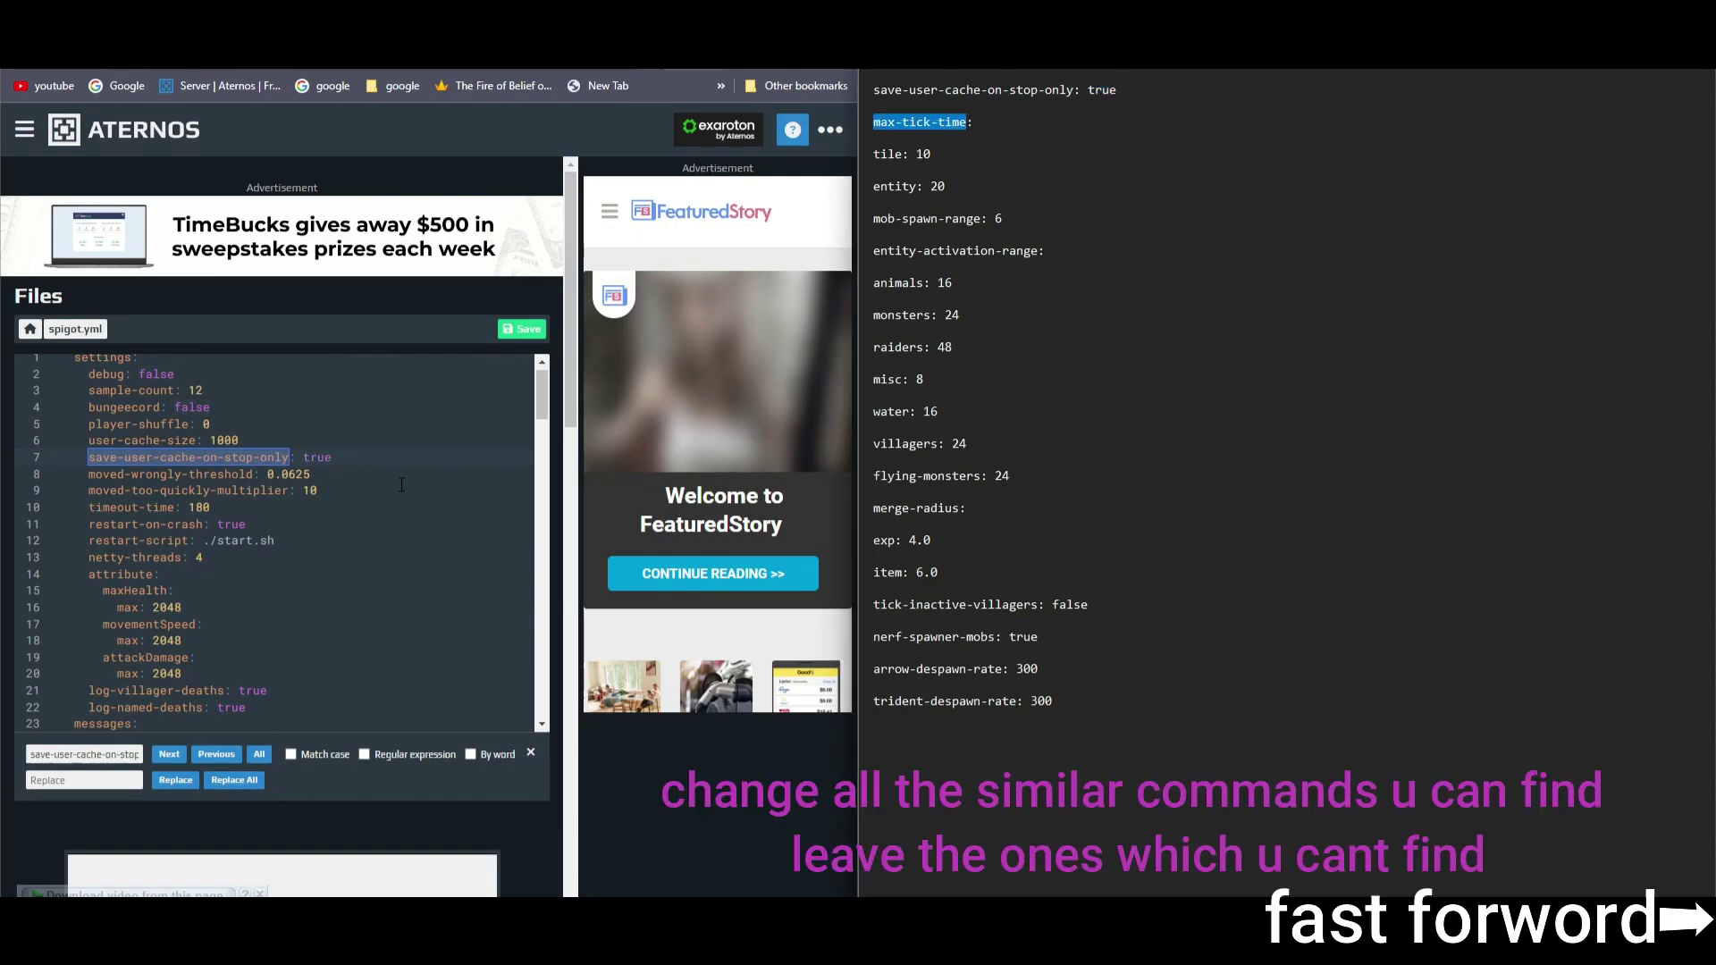
pyautogui.hotkey('ctrl', 'f')
pyautogui.hotkey('ctrl', 'v')
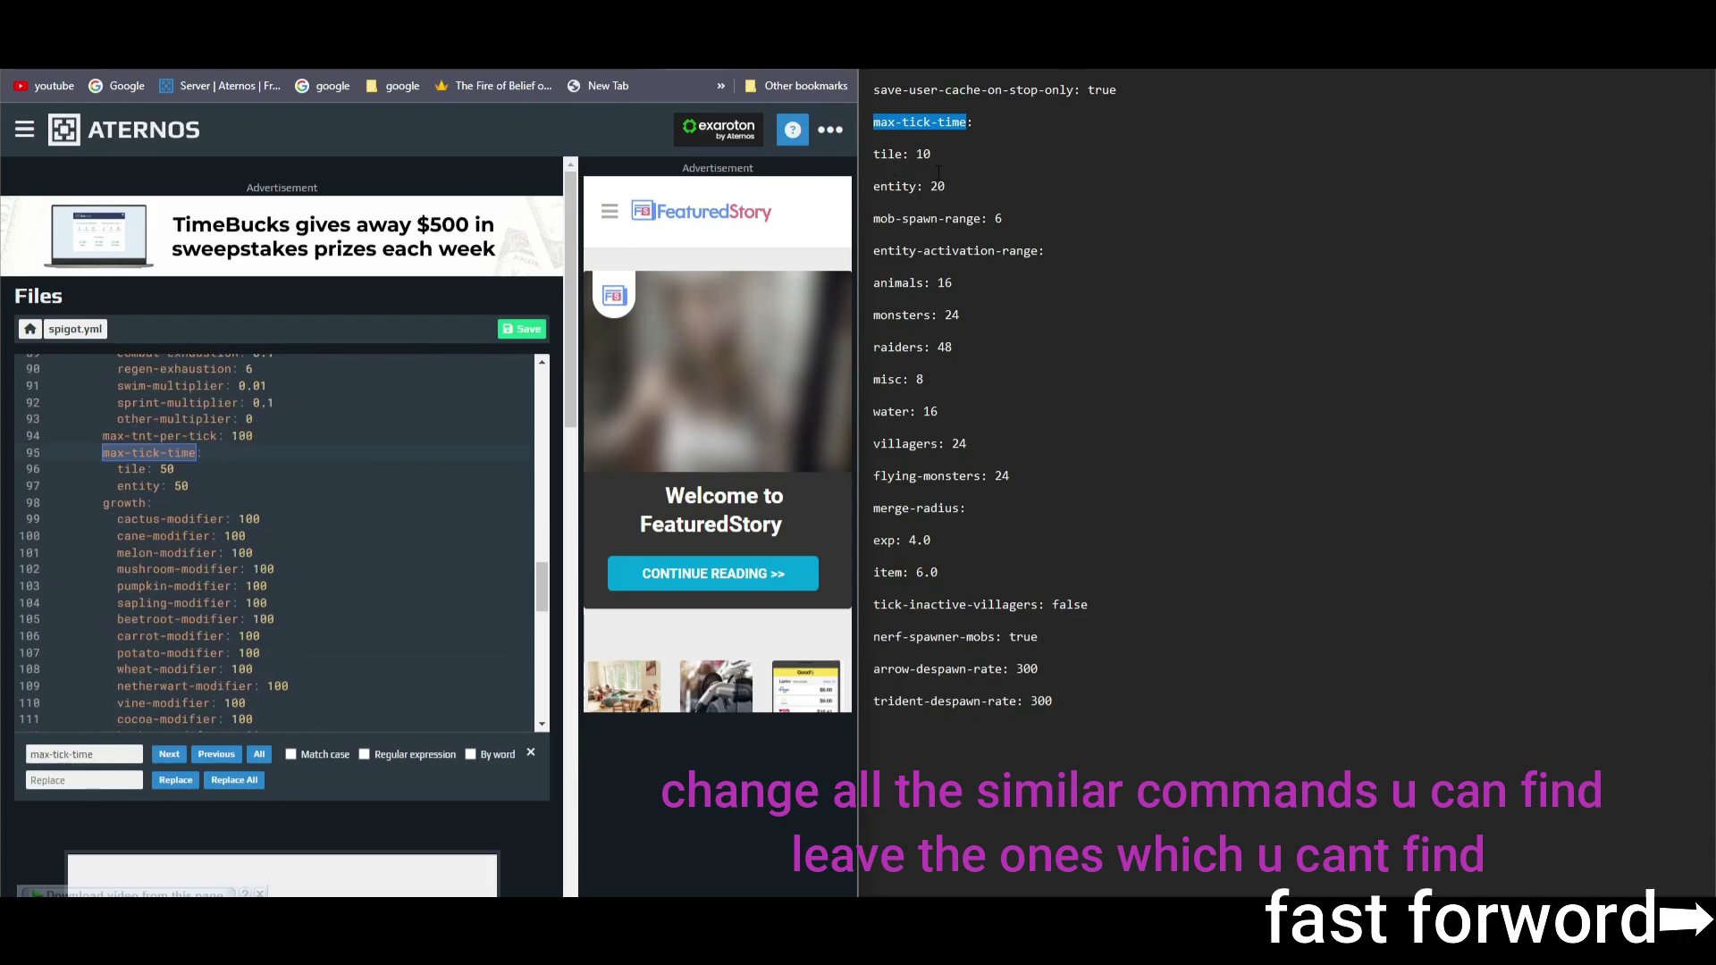
pyautogui.doubleClick(167, 470)
pyautogui.write('10')
pyautogui.doubleClick(181, 486)
pyautogui.write('20')
pyautogui.moveTo(873, 218); pyautogui.dragTo(979, 218)
pyautogui.hotkey('ctrl', 'f')
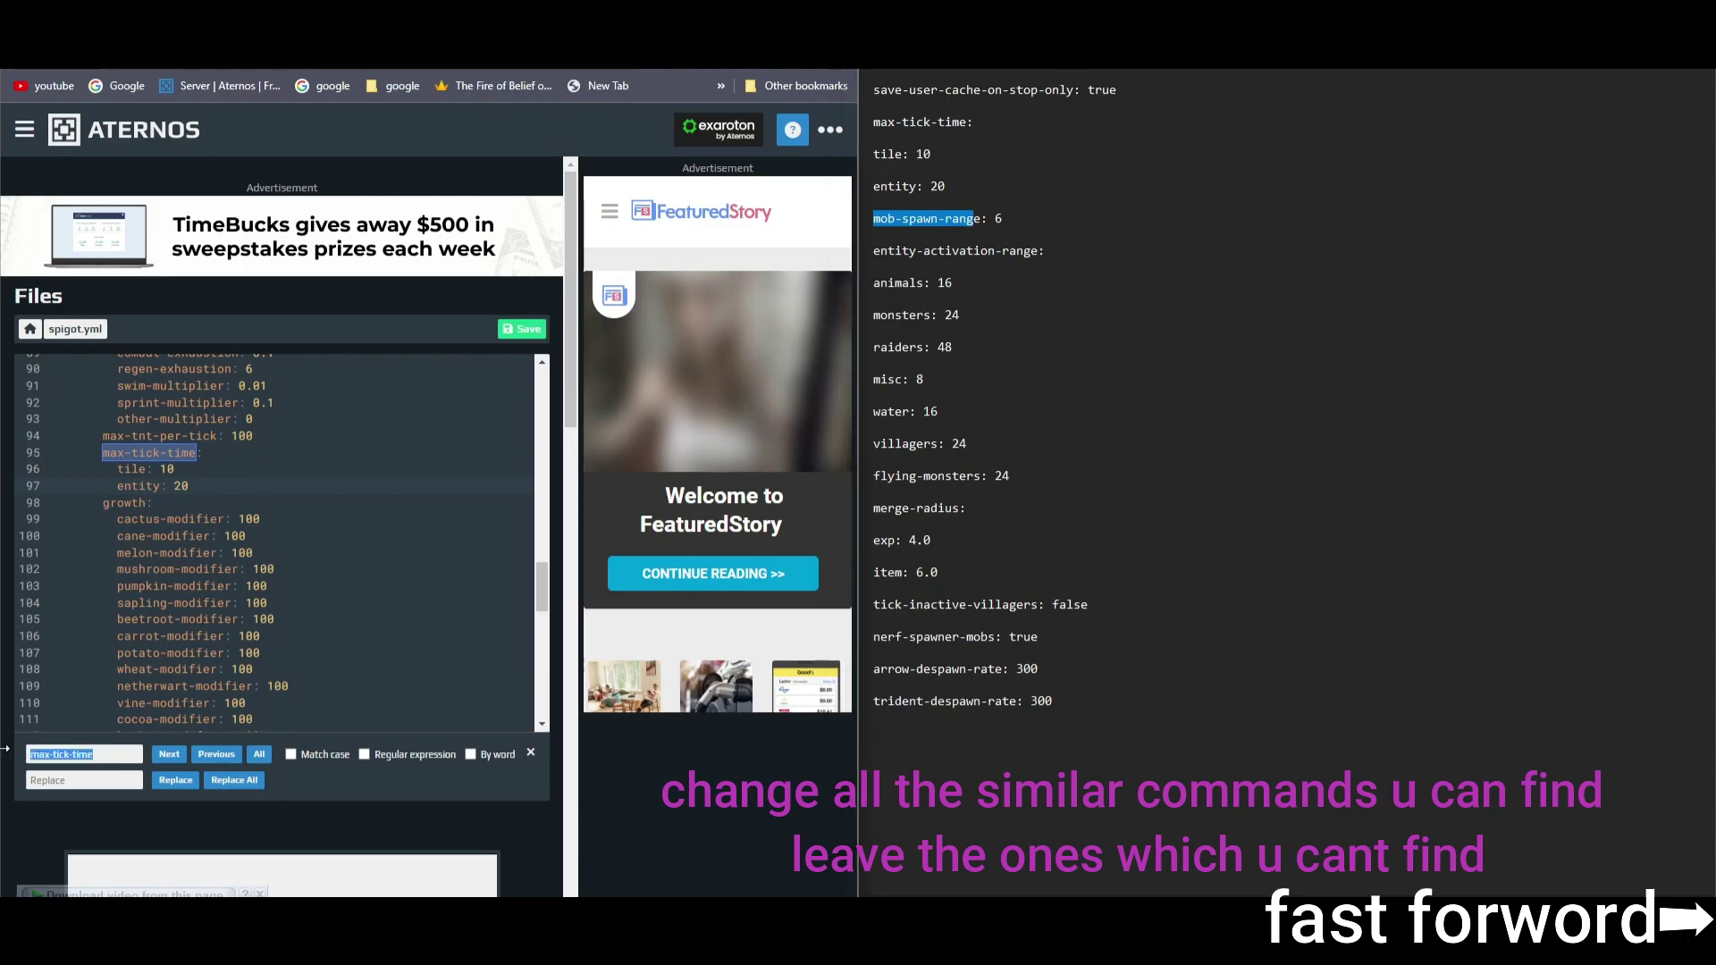
pyautogui.write('mob-spawn-rang')
# Step: Set entity-activation-range to animals 16, monsters 24 and misc 8
pyautogui.moveTo(873, 251); pyautogui.dragTo(1037, 251)
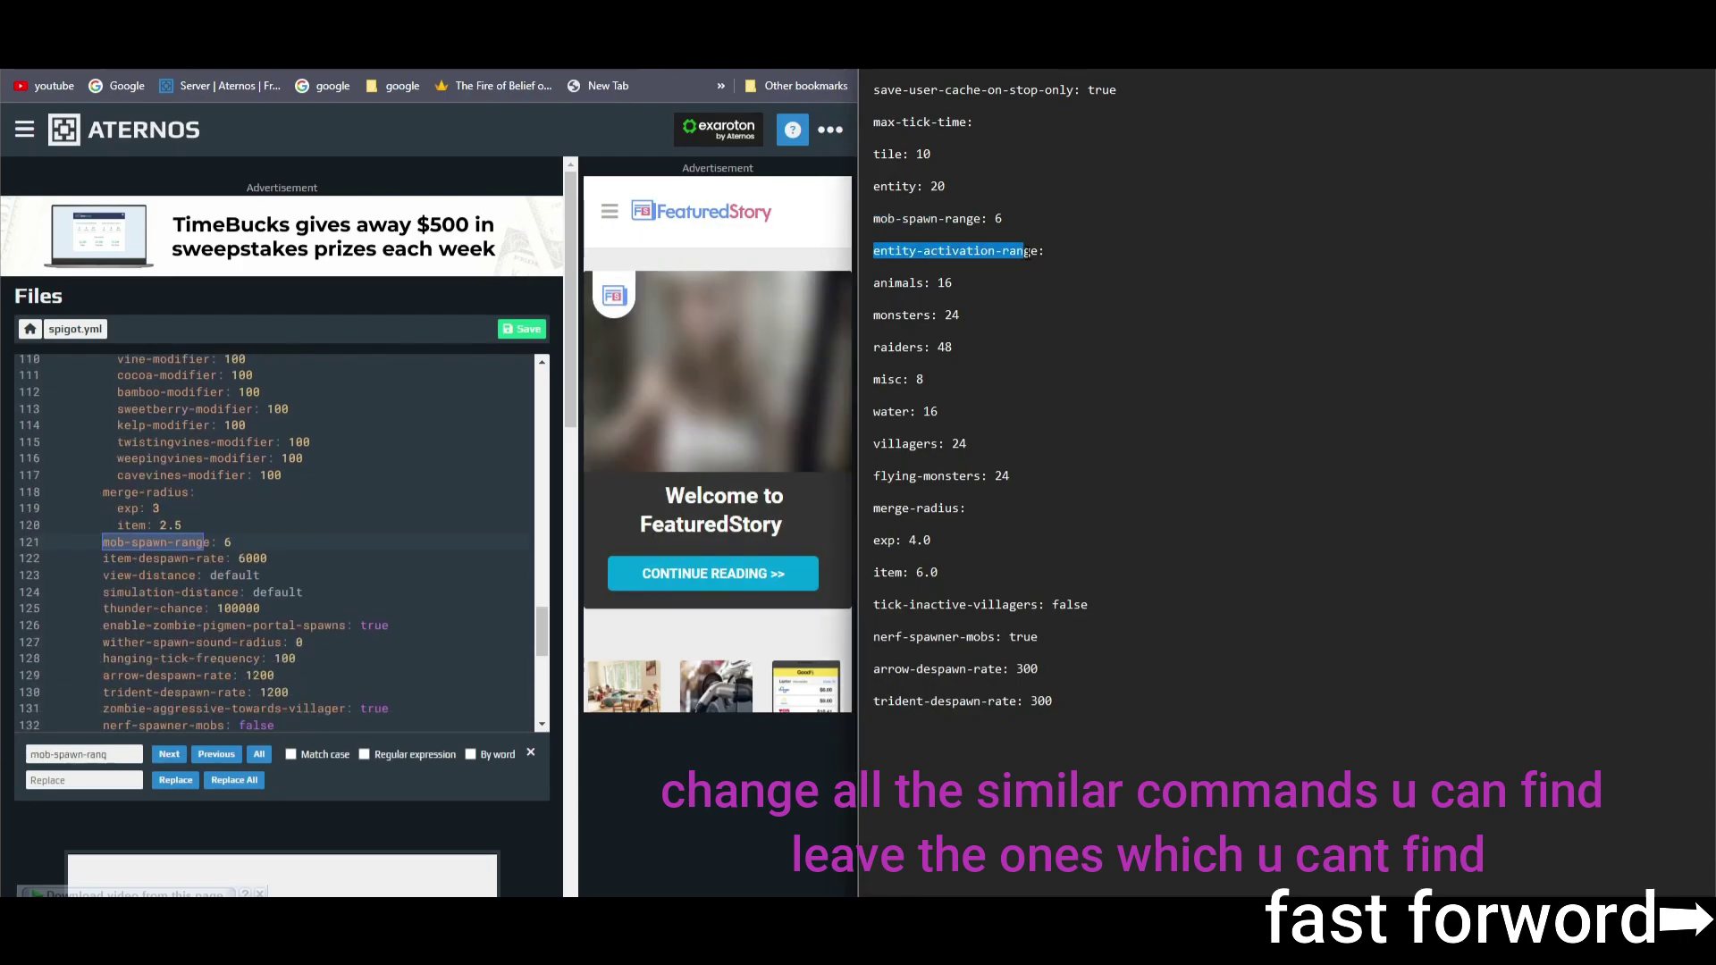
pyautogui.click(31, 754)
pyautogui.hotkey('ctrl', 'a')
pyautogui.write('entity-activation-range')
pyautogui.click(168, 755)
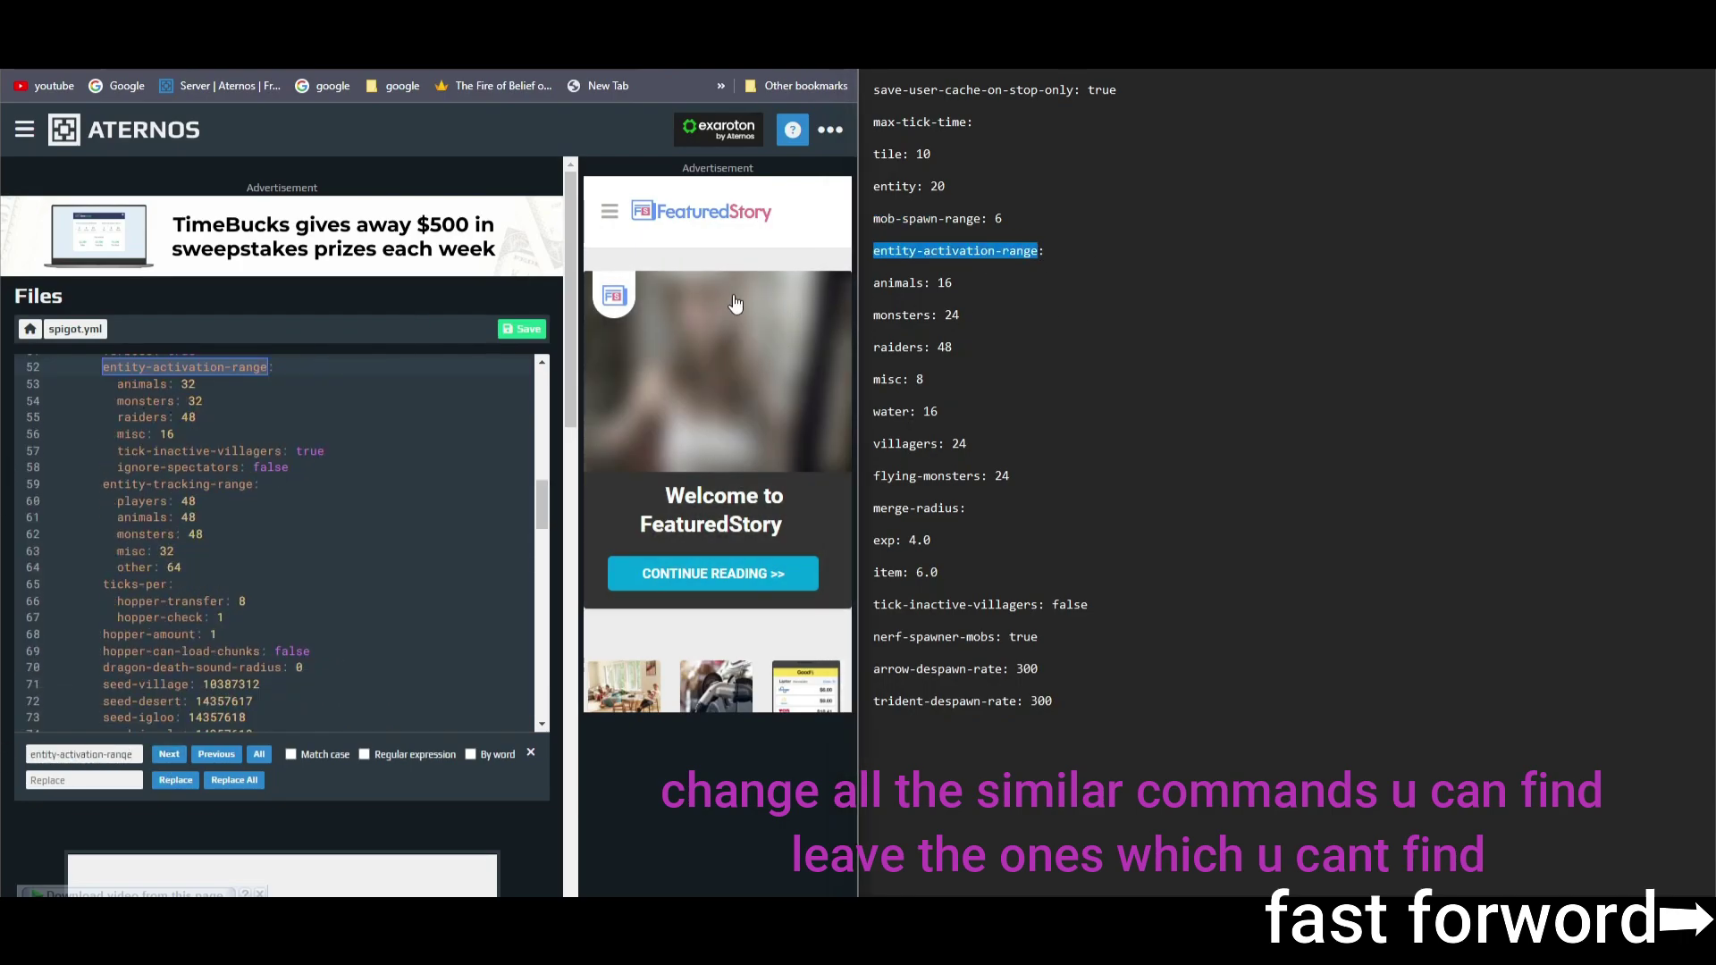
pyautogui.click(209, 386)
pyautogui.press('BackSpace')
pyautogui.press('BackSpace')
pyautogui.write('16')
pyautogui.click(204, 401)
pyautogui.press('BackSpace')
pyautogui.press('BackSpace')
pyautogui.write('24')
pyautogui.click(169, 436)
pyautogui.press('BackSpace')
pyautogui.press('BackSpace')
pyautogui.write('8')
# Step: Look up the water, villagers and flying-monster settings in spigot.yml against the reference list
pyautogui.doubleClick(889, 412)
pyautogui.hotkey('ctrl', 'c')
pyautogui.click(141, 754)
pyautogui.hotkey('ctrl', 'a')
pyautogui.hotkey('ctrl', 'v')
pyautogui.tripleClick(920, 444)
pyautogui.hotkey('ctrl', 'c')
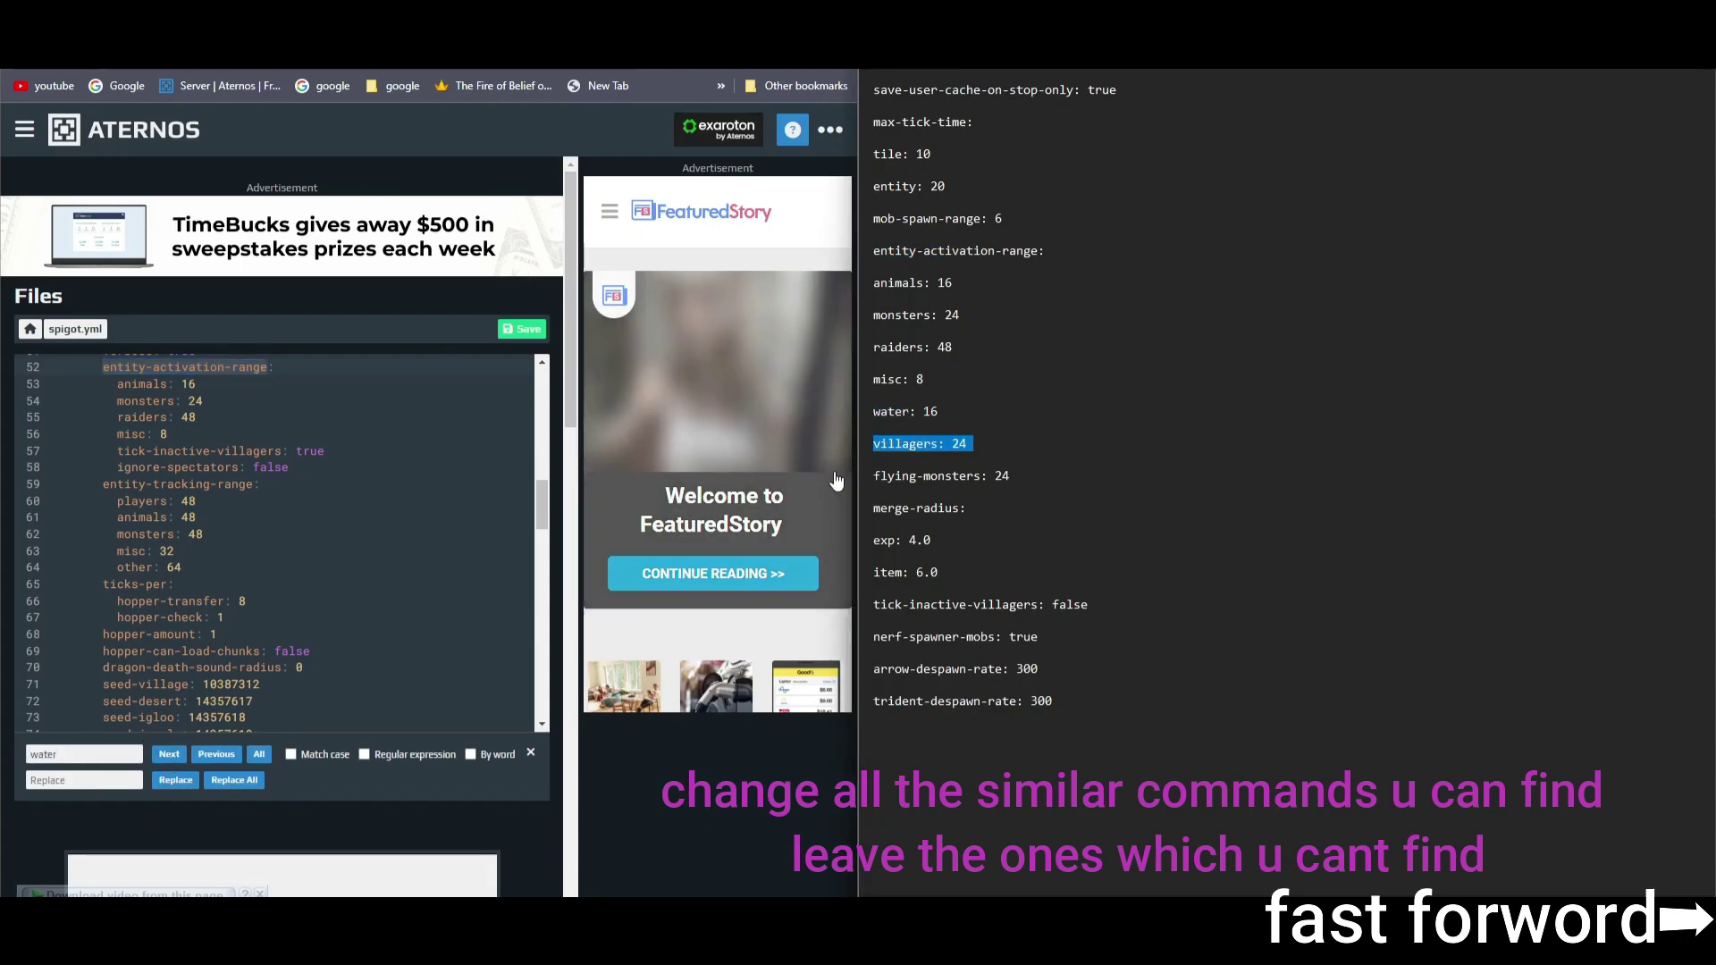
pyautogui.click(105, 754)
pyautogui.hotkey('ctrl', 'a')
pyautogui.hotkey('ctrl', 'v')
pyautogui.press('BackSpace')
pyautogui.press('BackSpace')
pyautogui.press('BackSpace')
pyautogui.press('BackSpace')
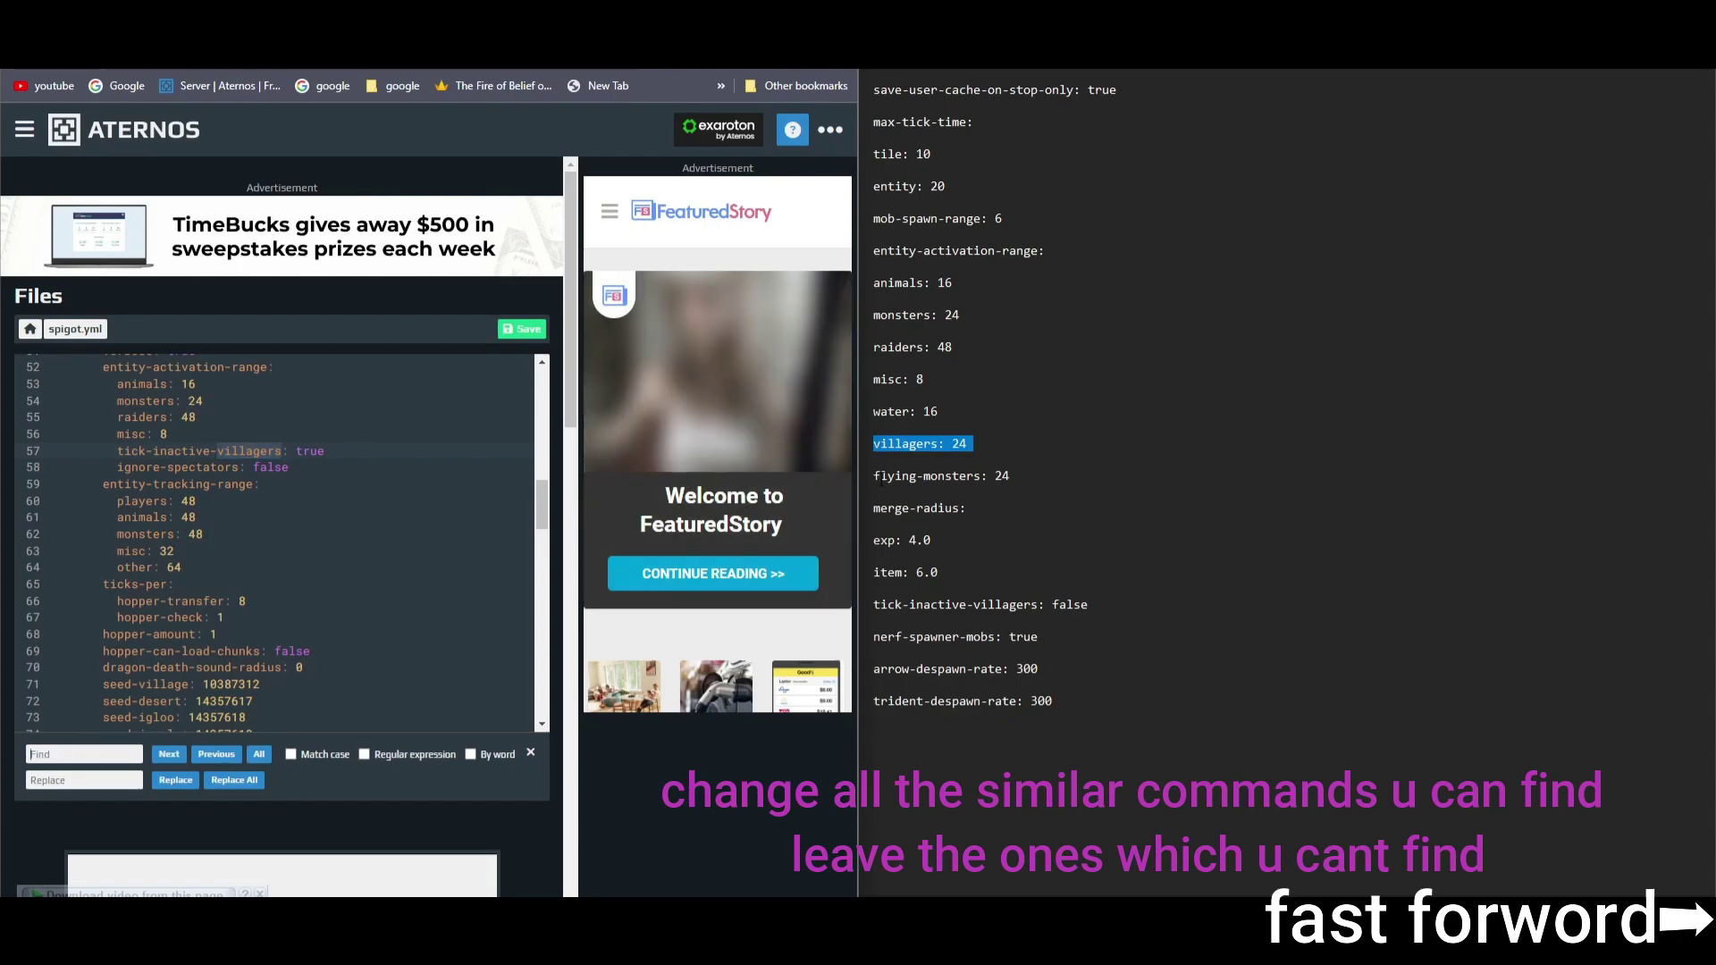
pyautogui.moveTo(873, 475); pyautogui.dragTo(980, 475)
pyautogui.hotkey('ctrl', 'c')
pyautogui.click(66, 755)
pyautogui.hotkey('ctrl', 'a')
pyautogui.hotkey('ctrl', 'v')
# Step: Set merge-radius exp to 4.0 and item to 6.0
pyautogui.doubleClick(891, 508)
pyautogui.moveTo(873, 508); pyautogui.dragTo(961, 508)
pyautogui.hotkey('ctrl', 'c')
pyautogui.click(67, 755)
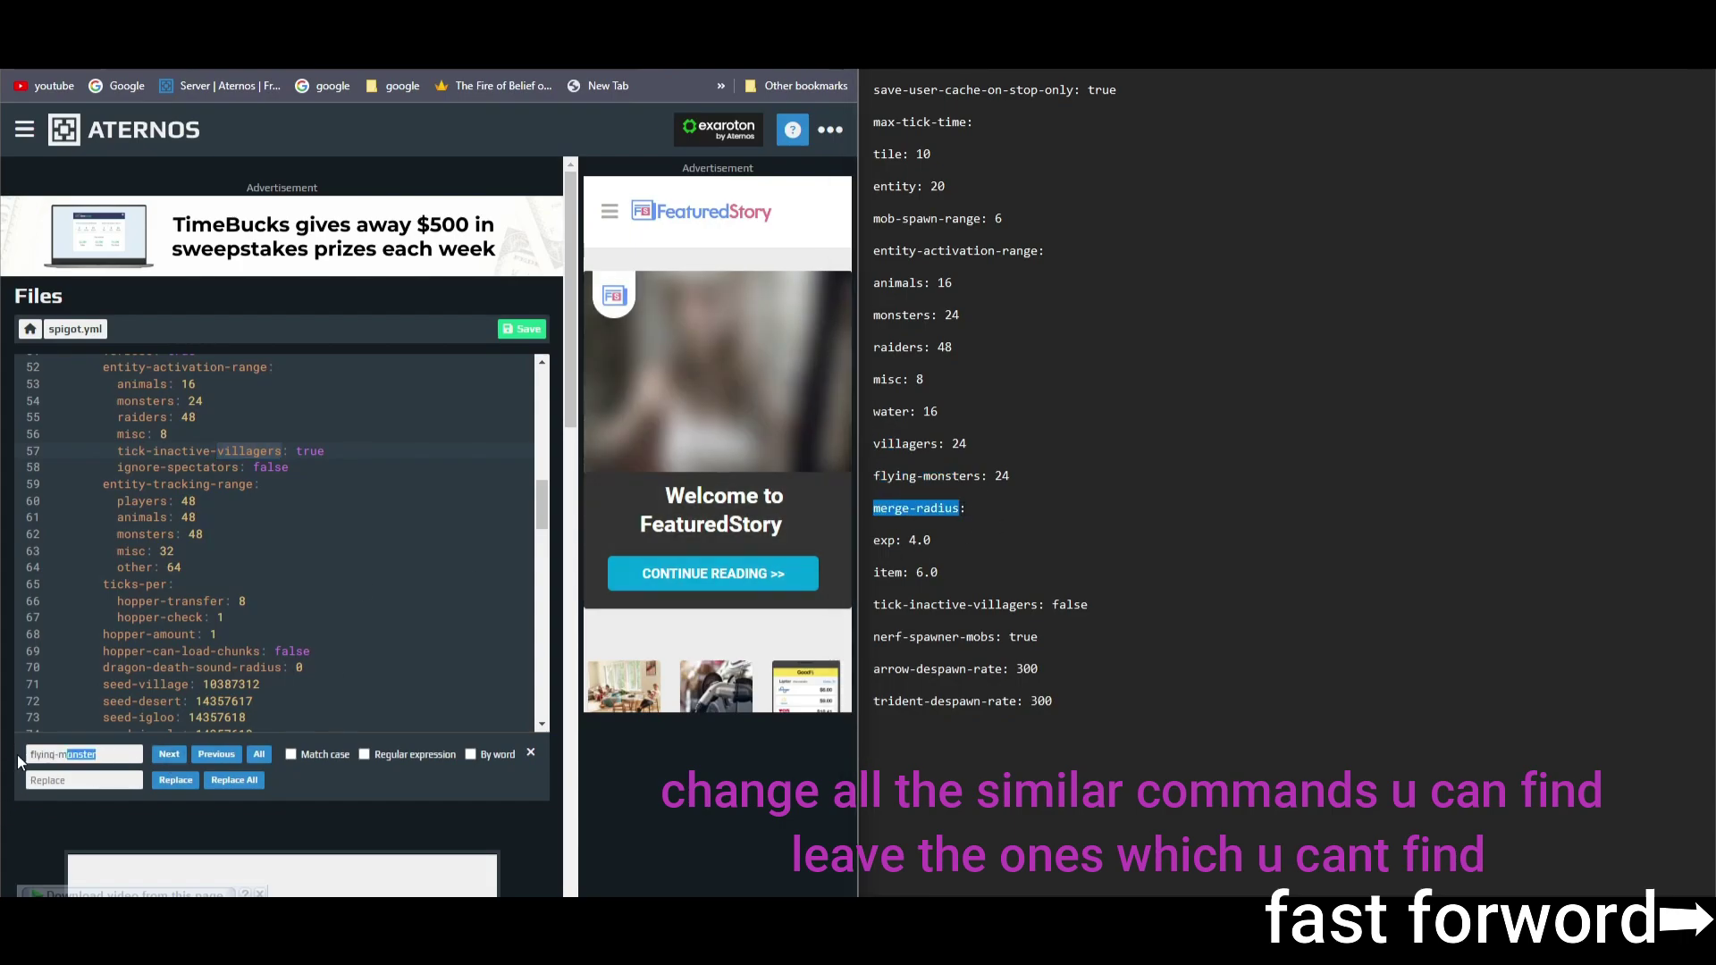
pyautogui.hotkey('ctrl', 'a')
pyautogui.hotkey('ctrl', 'v')
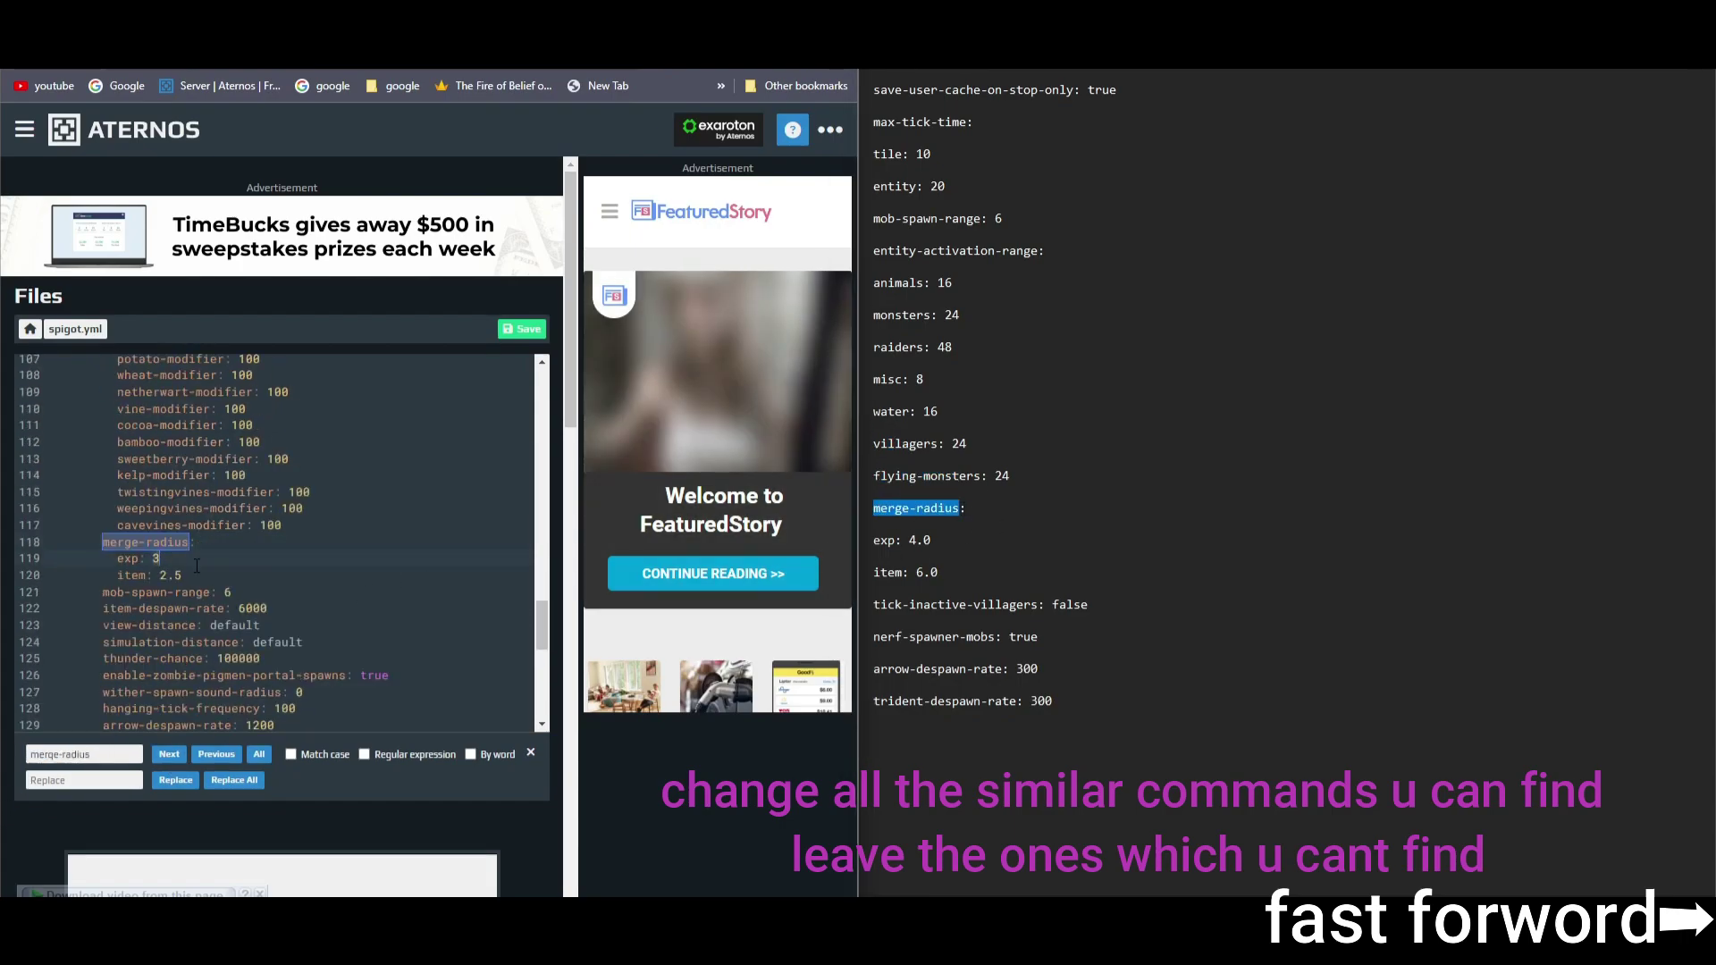
pyautogui.press('BackSpace')
pyautogui.write('4.0')
pyautogui.press('Down')
pyautogui.press('BackSpace')
pyautogui.press('BackSpace')
pyautogui.press('BackSpace')
pyautogui.write('6.0')
# Step: Check tick-inactive-villagers, then set nerf-spawner-mobs to true
pyautogui.moveTo(965, 605); pyautogui.dragTo(1032, 605)
pyautogui.hotkey('ctrl', 'c')
pyautogui.click(66, 755)
pyautogui.hotkey('ctrl', 'a')
pyautogui.hotkey('ctrl', 'v')
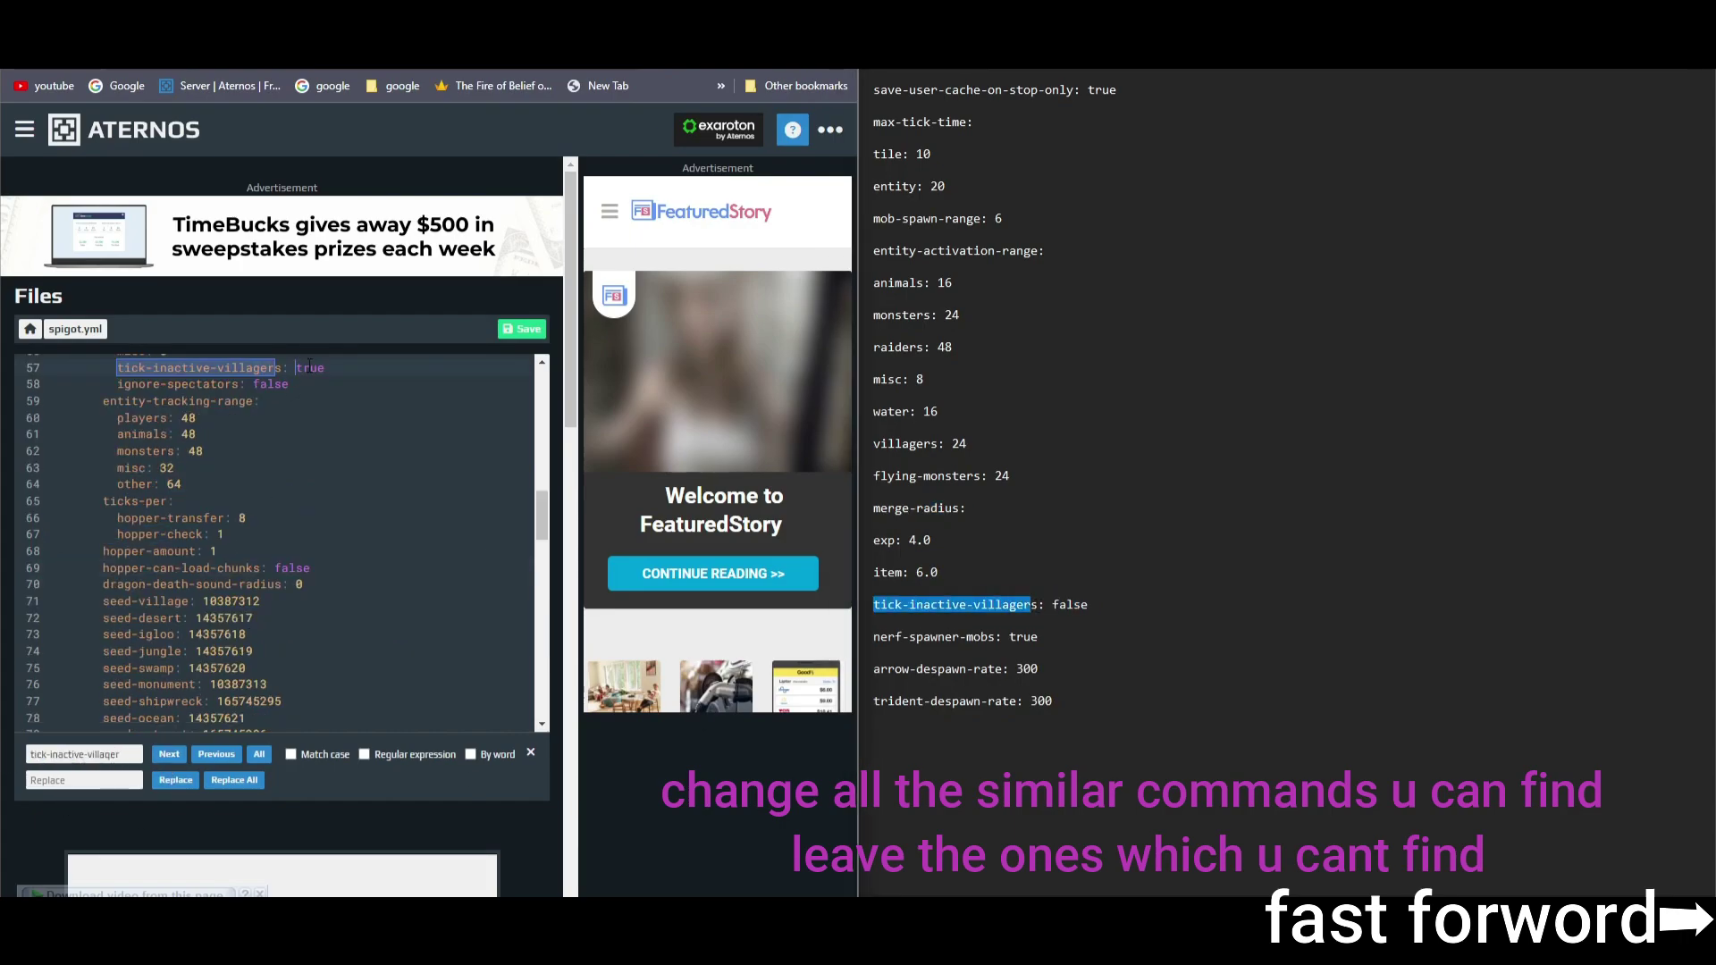
pyautogui.moveTo(872, 637); pyautogui.dragTo(994, 637)
pyautogui.hotkey('ctrl', 'c')
pyautogui.click(107, 755)
pyautogui.hotkey('ctrl', 'a')
pyautogui.hotkey('ctrl', 'v')
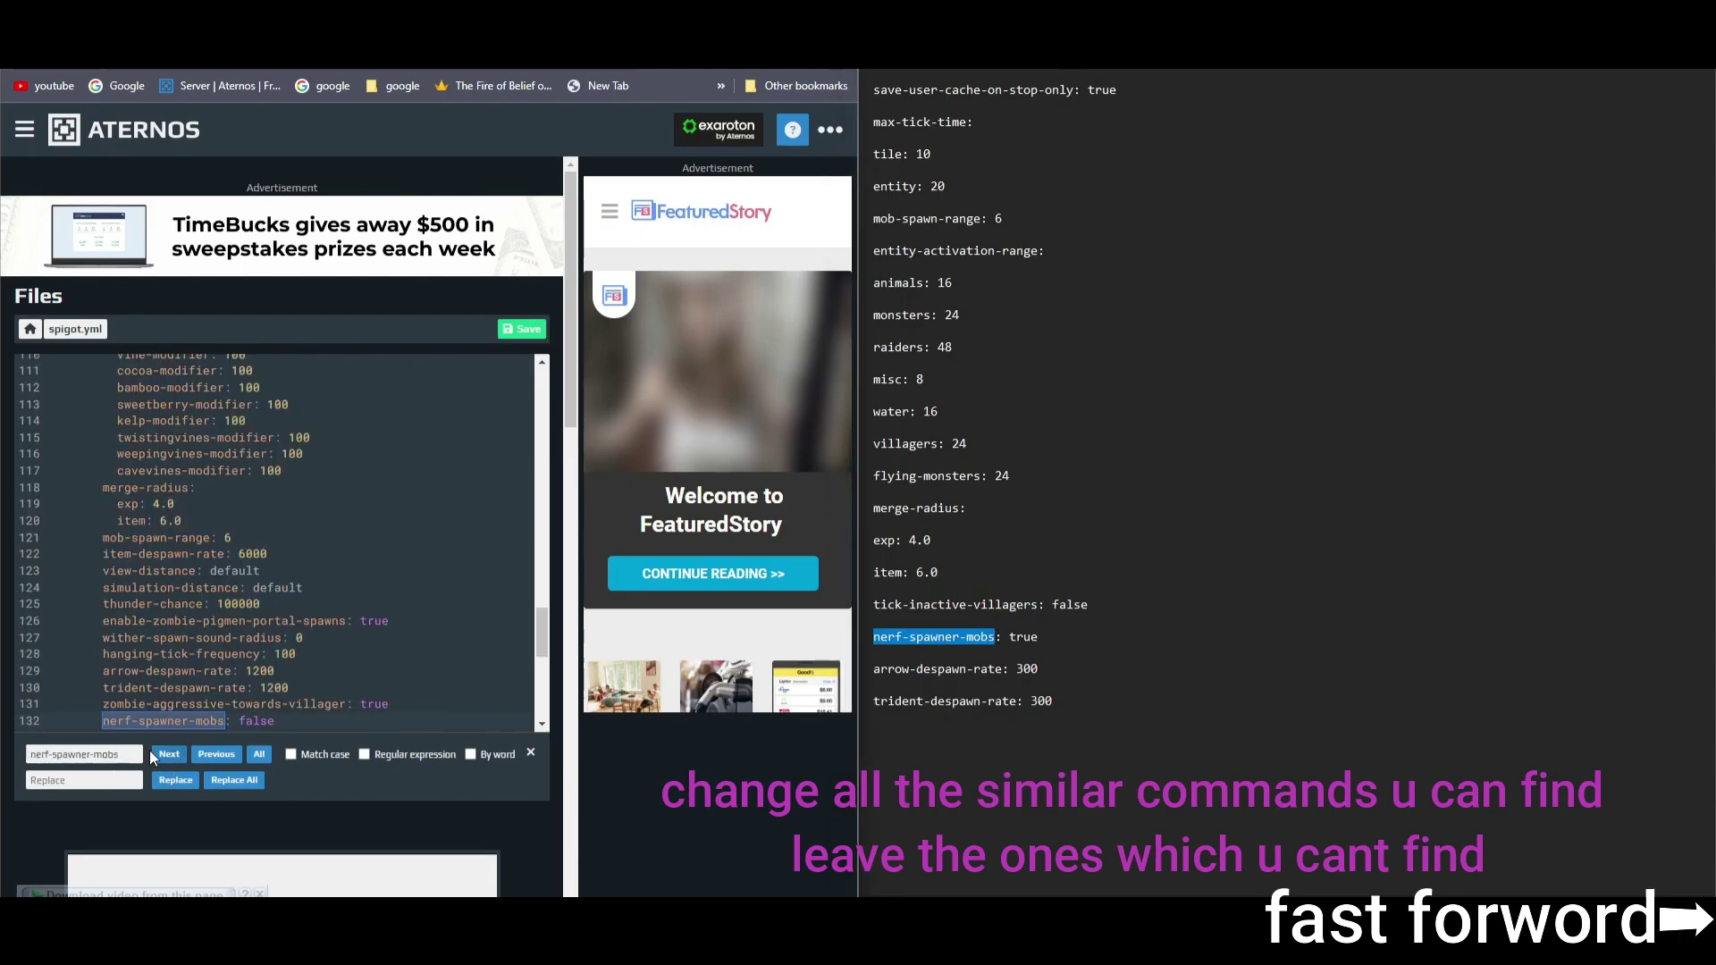
pyautogui.doubleClick(268, 720)
pyautogui.write('tru')
# Step: Change arrow-despawn-rate and trident-despawn-rate from 1200 to 300
pyautogui.moveTo(873, 668); pyautogui.dragTo(1002, 669)
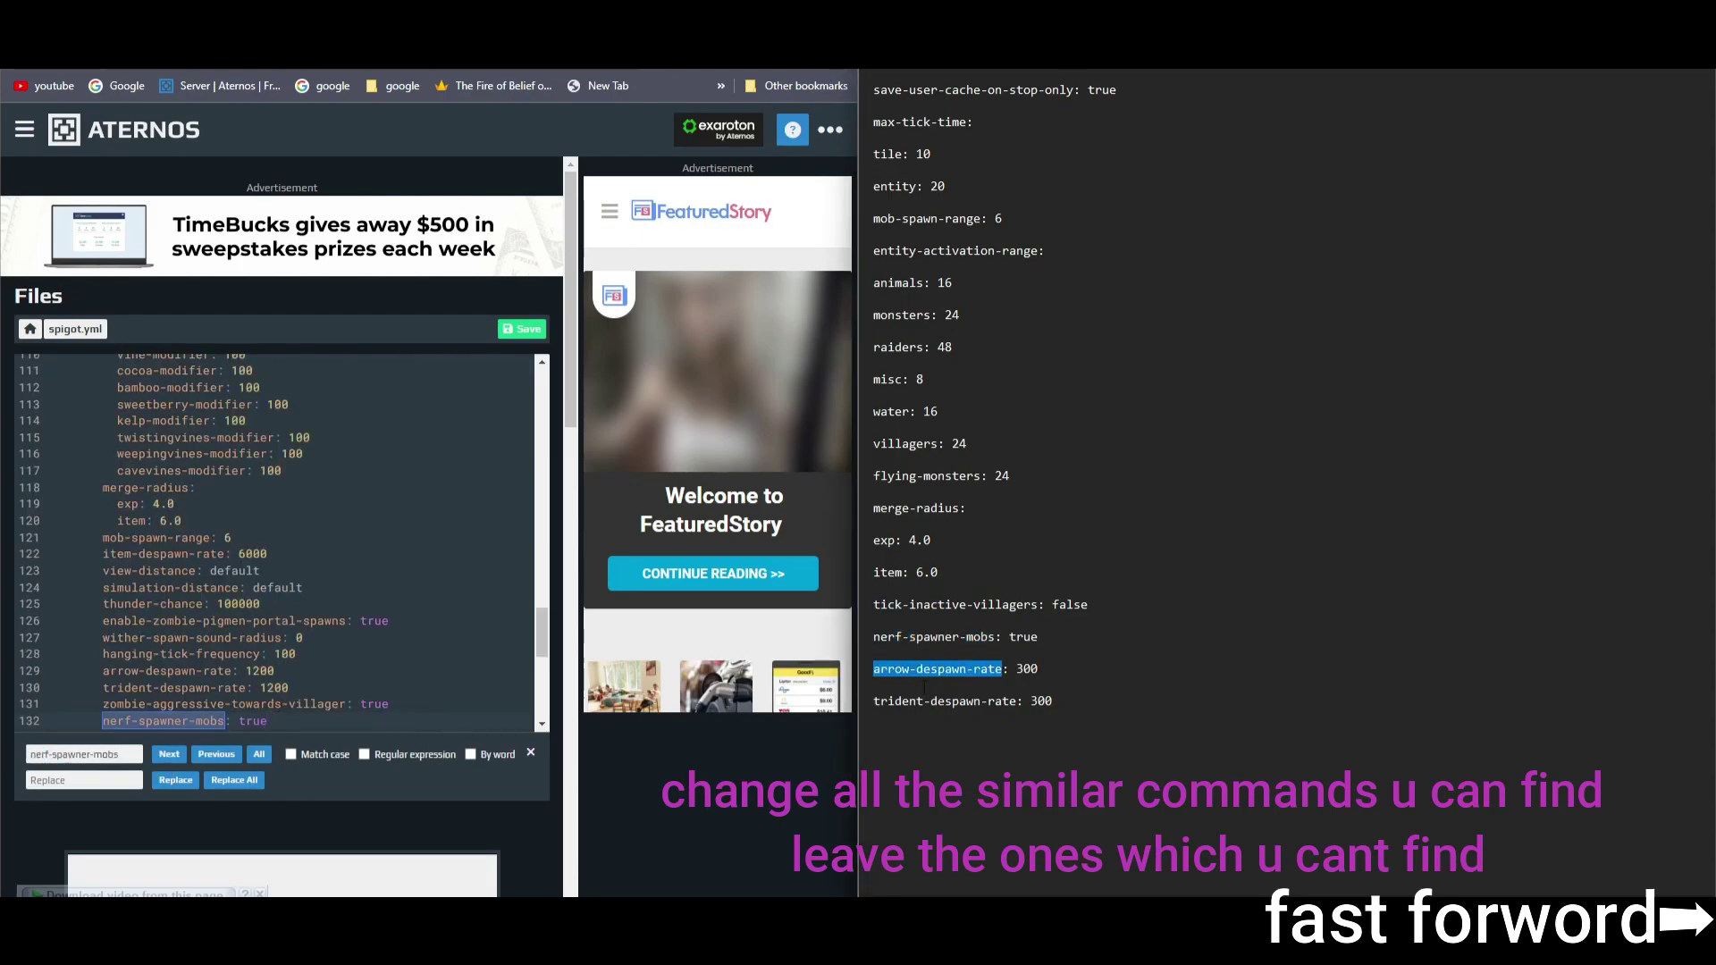
pyautogui.hotkey('ctrl', 'c')
pyautogui.click(85, 755)
pyautogui.hotkey('ctrl', 'a')
pyautogui.hotkey('ctrl', 'v')
pyautogui.doubleClick(260, 670)
pyautogui.write('300')
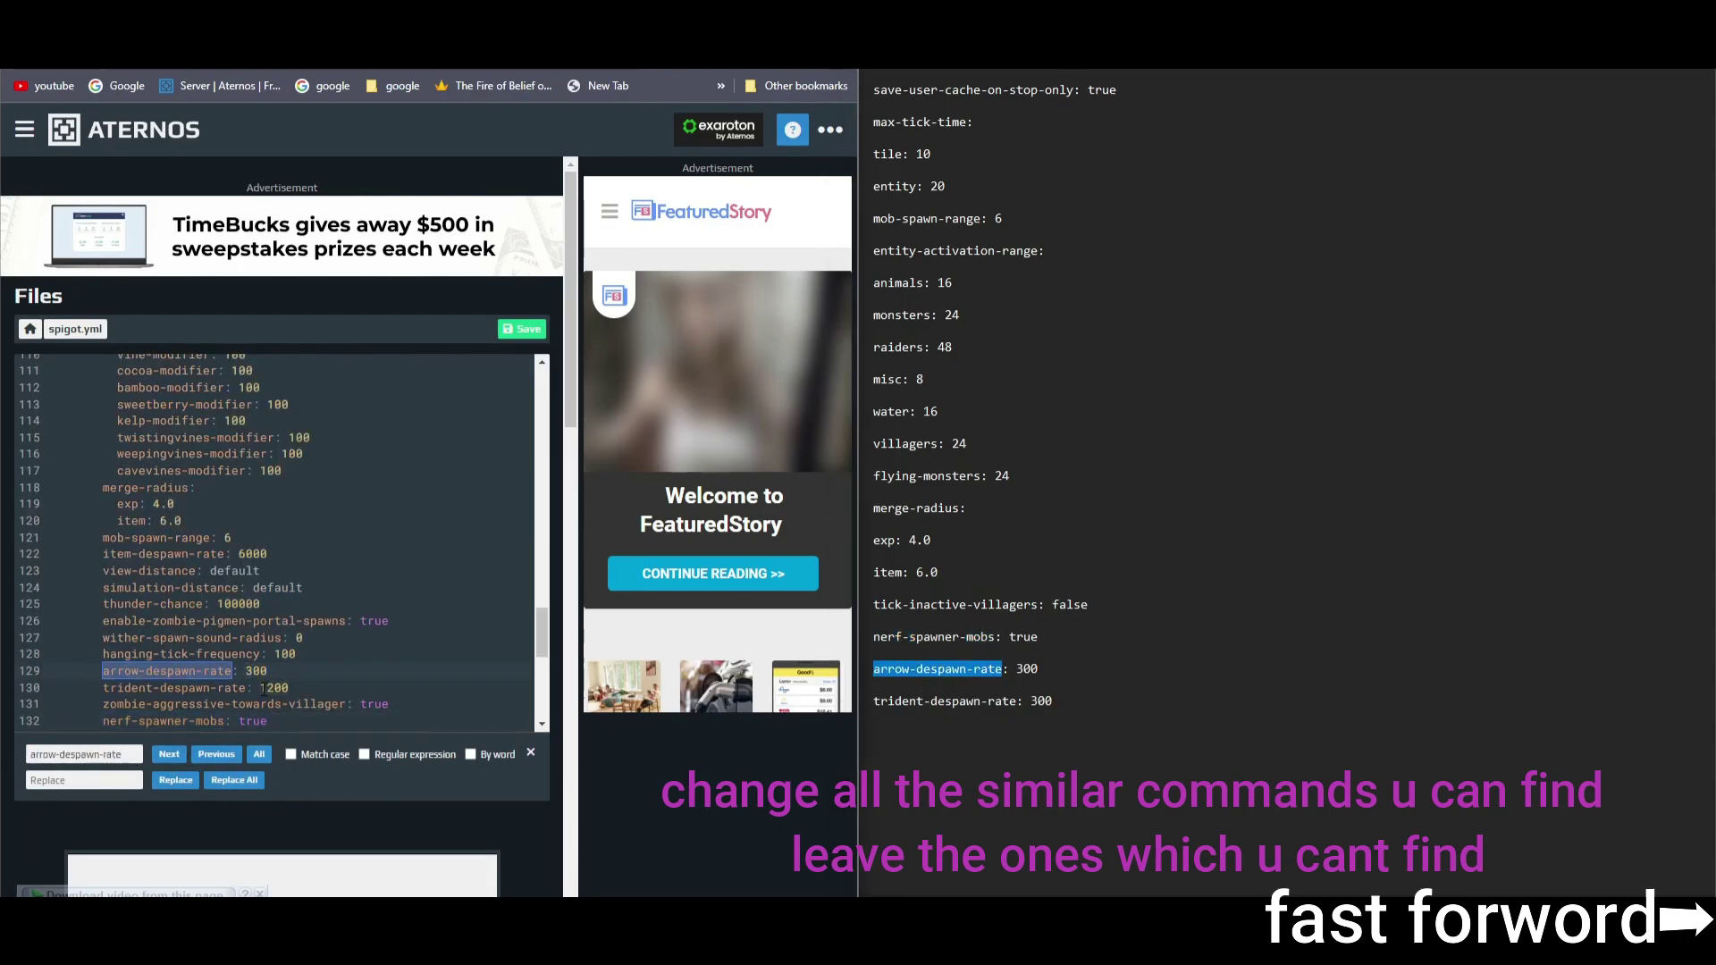
pyautogui.doubleClick(262, 687)
pyautogui.write('300')
pyautogui.scroll(3, 219, 566)
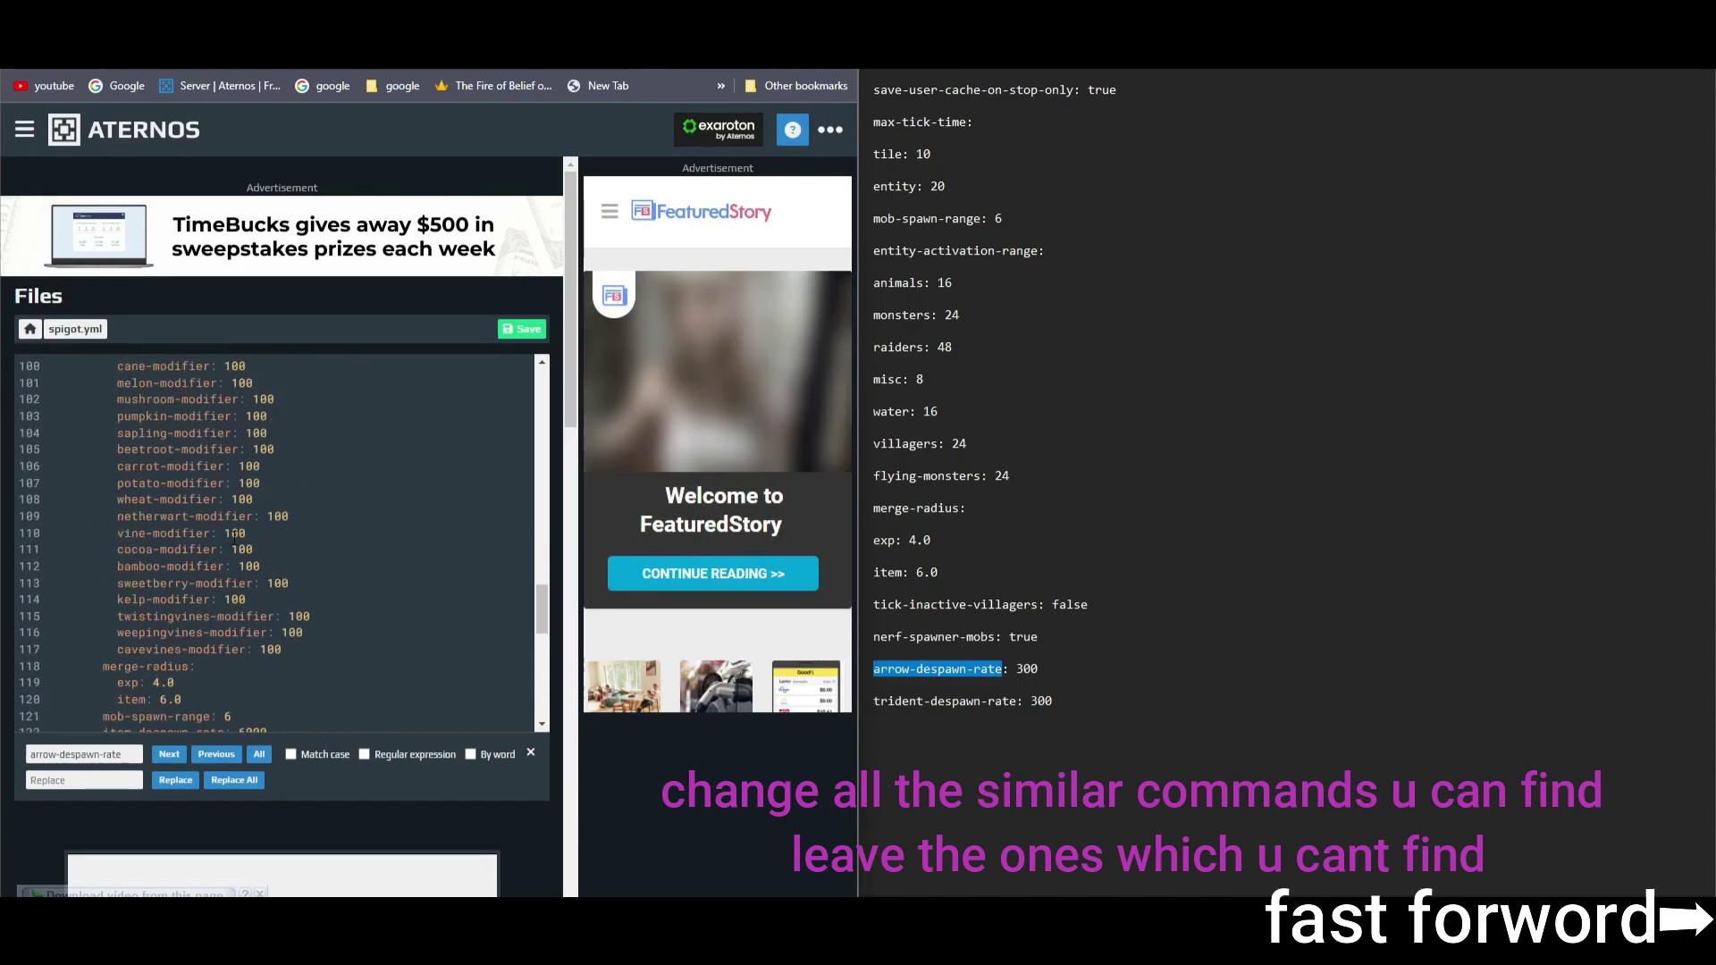
# Step: Save the edited spigot.yml and start the server from the Server page
pyautogui.scroll(-3, 234, 534)
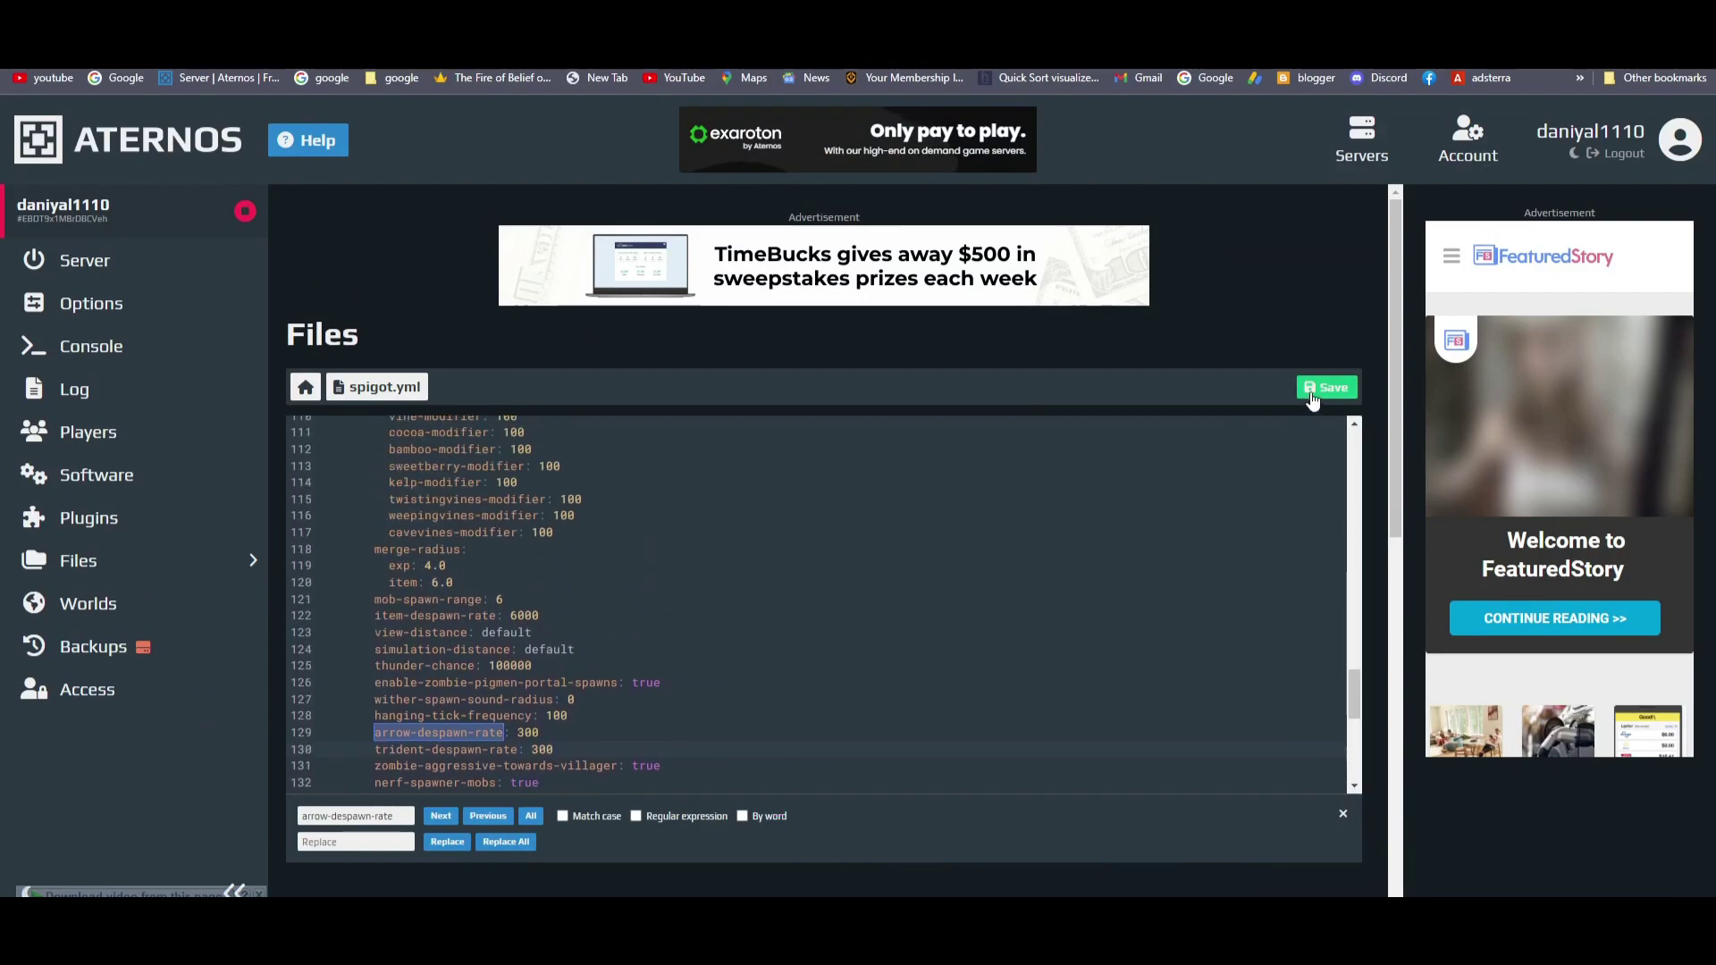
pyautogui.click(1311, 393)
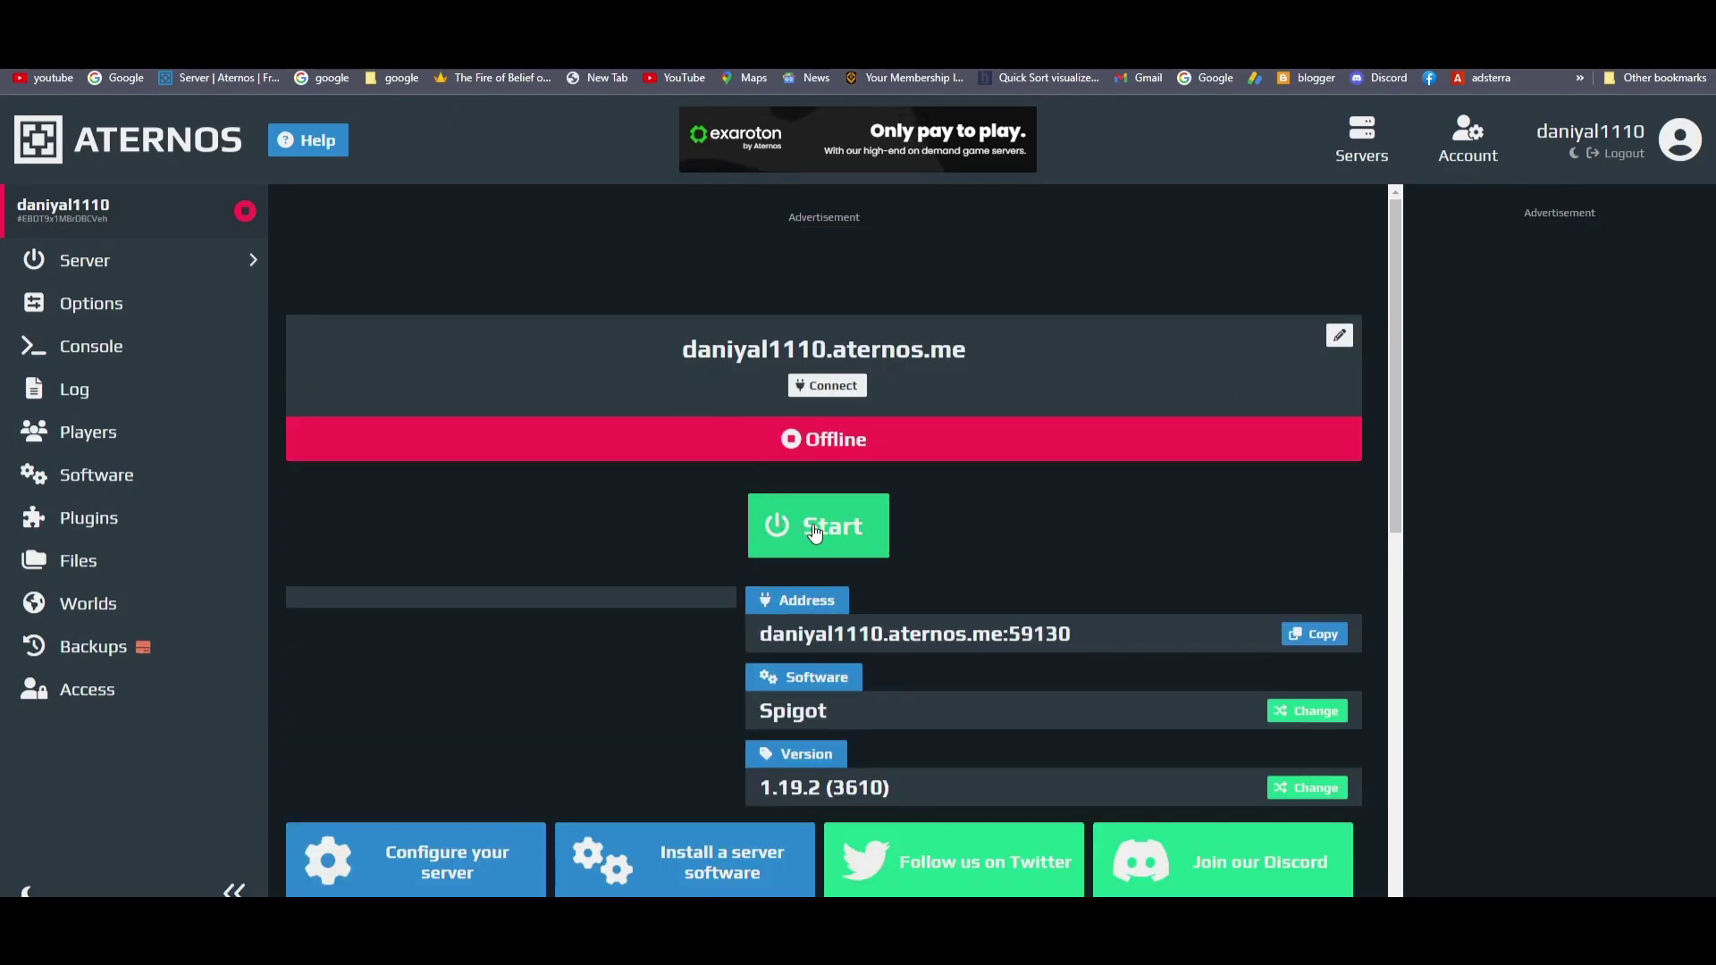
pyautogui.click(783, 531)
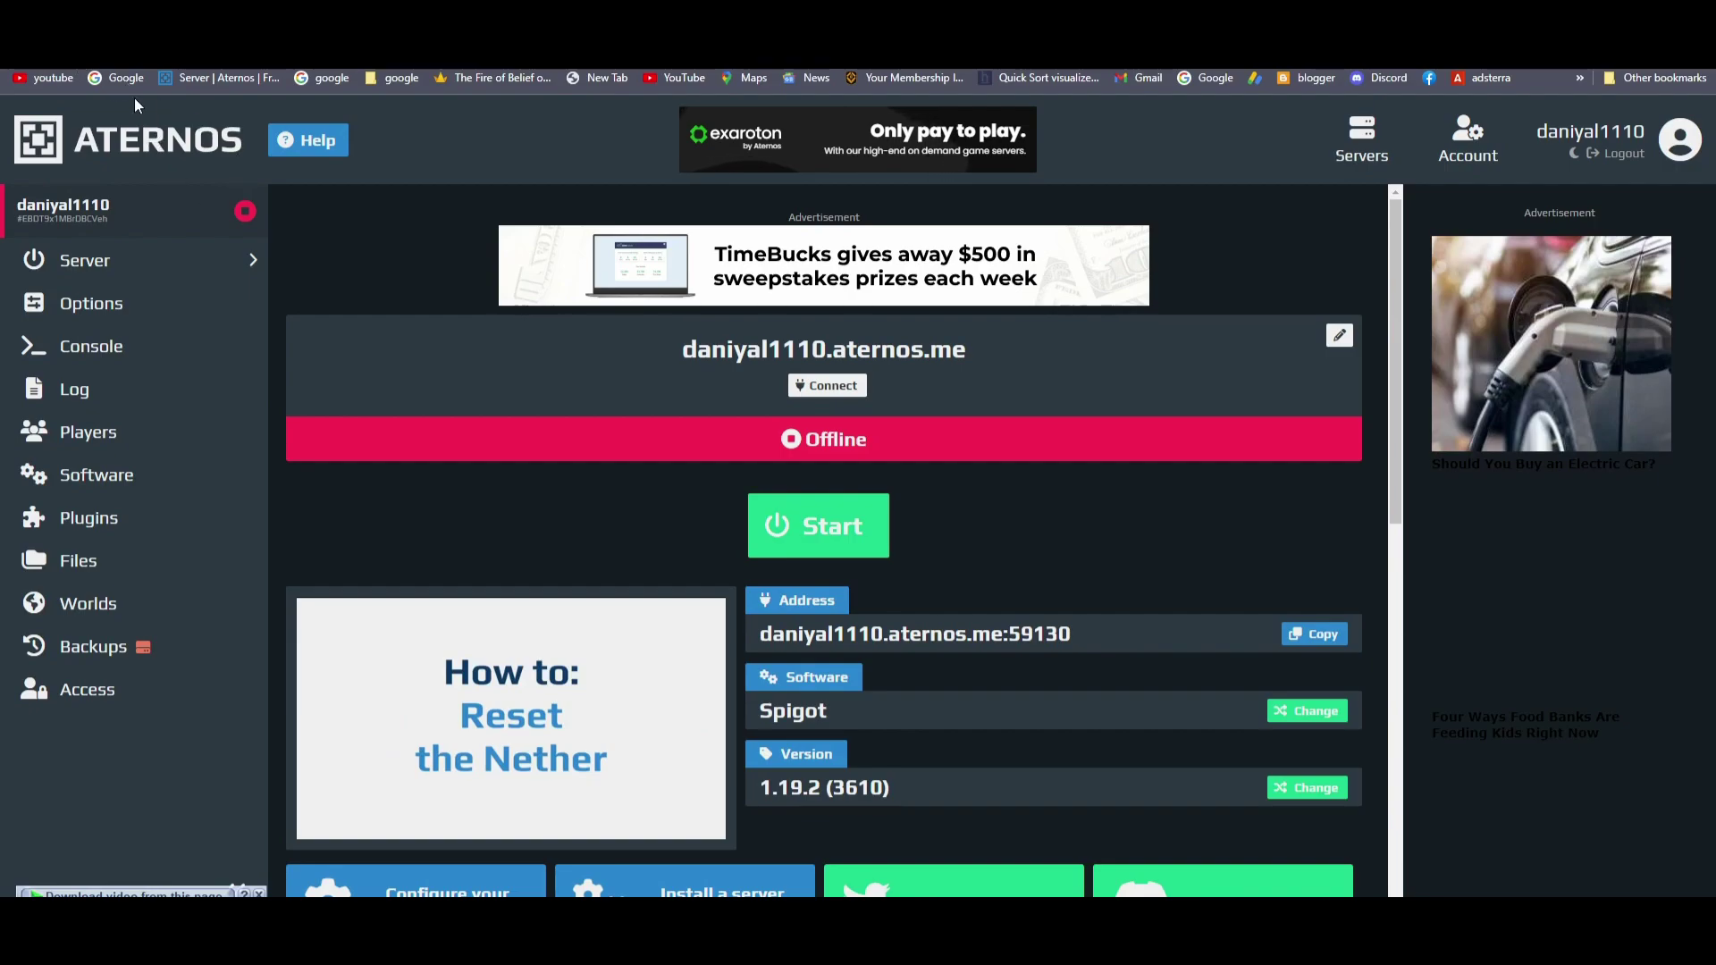
pyautogui.click(802, 532)
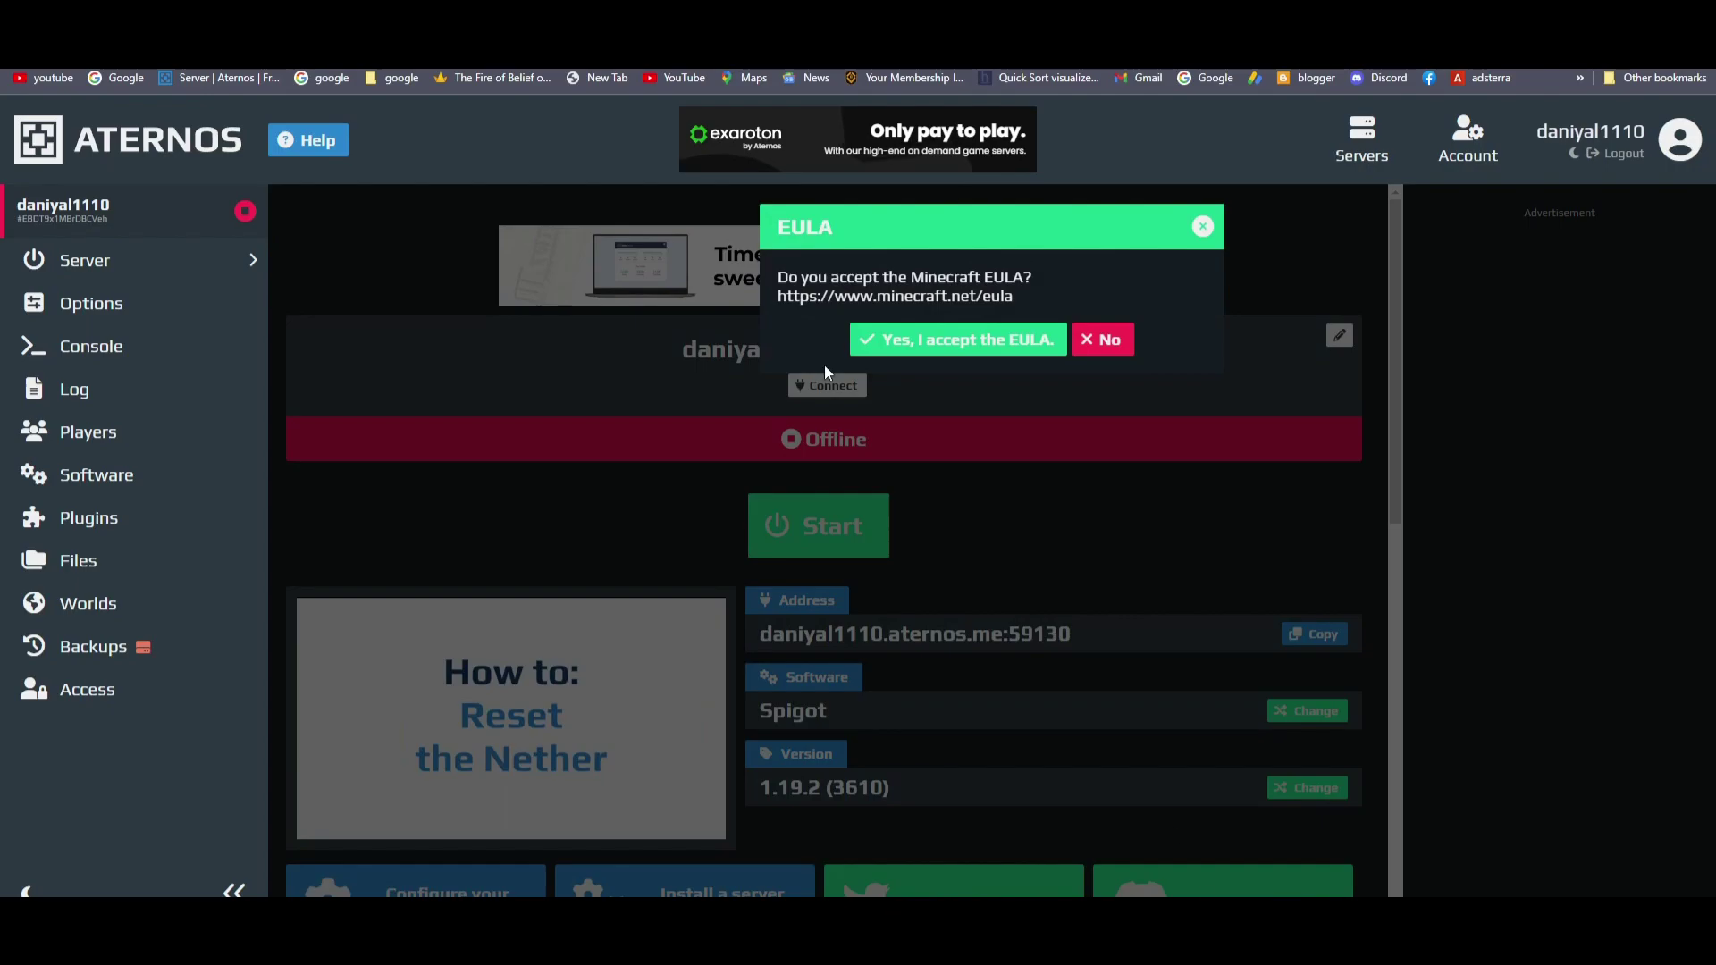
# Step: Accept the Minecraft EULA, dismiss the notification prompt, and copy the server address
pyautogui.click(954, 344)
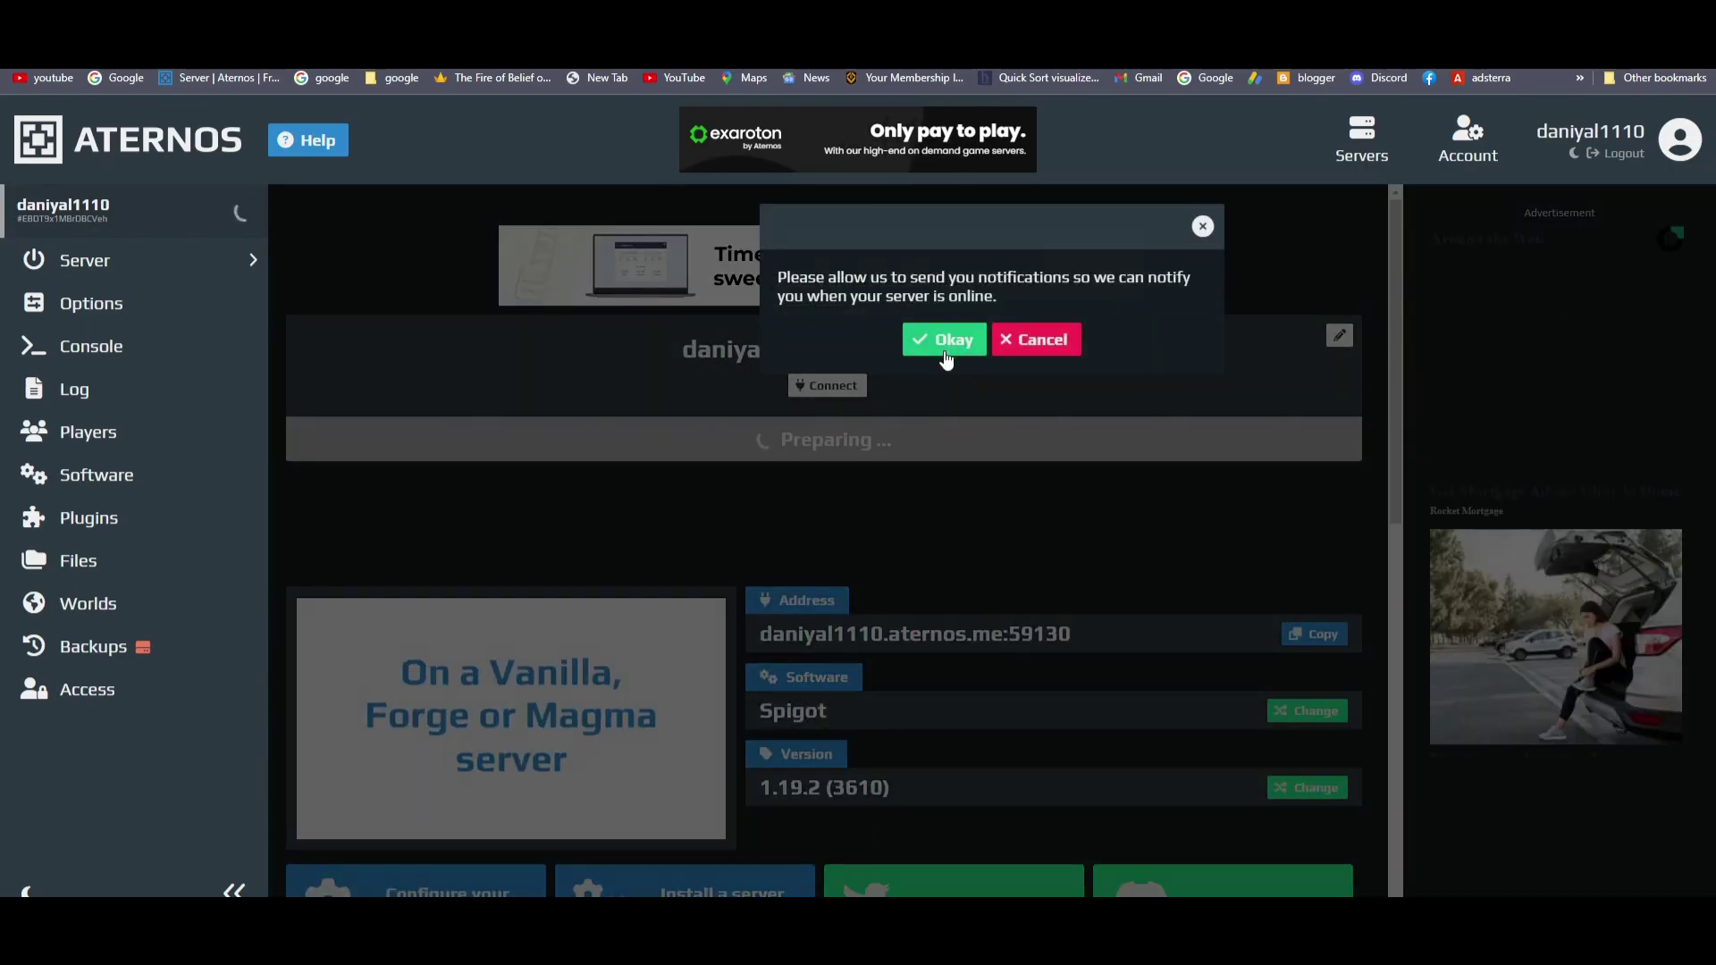
pyautogui.click(949, 341)
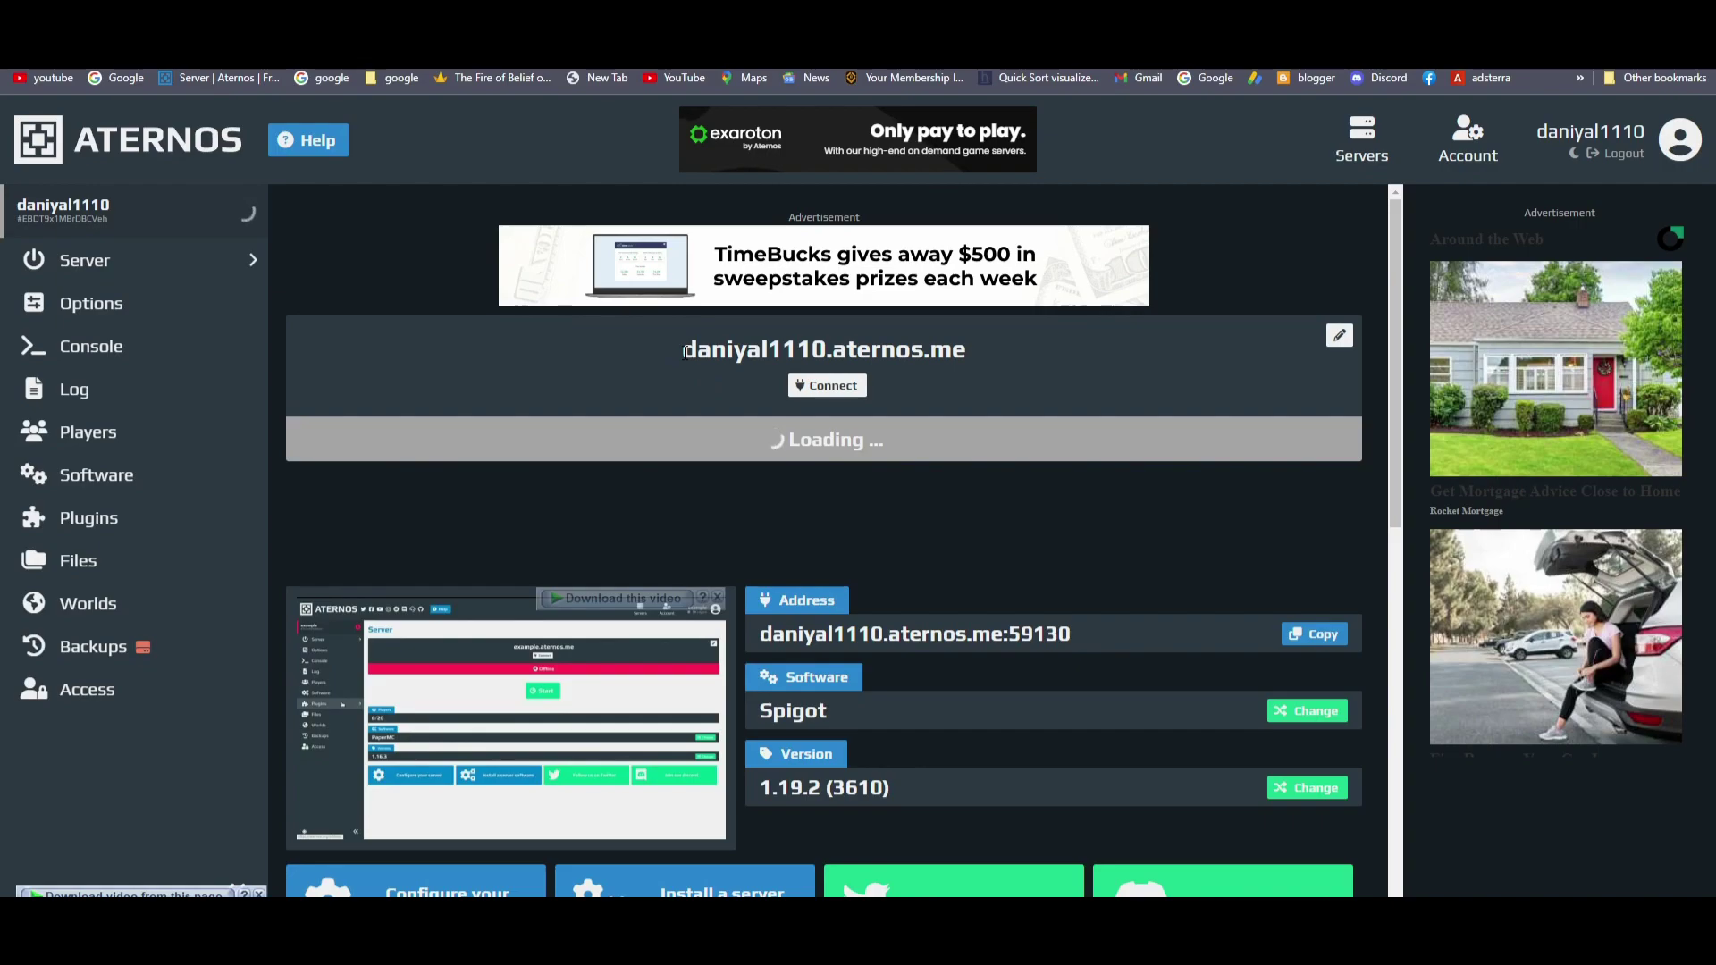
pyautogui.moveTo(684, 350); pyautogui.dragTo(966, 353)
pyautogui.hotkey('ctrl', 'c')
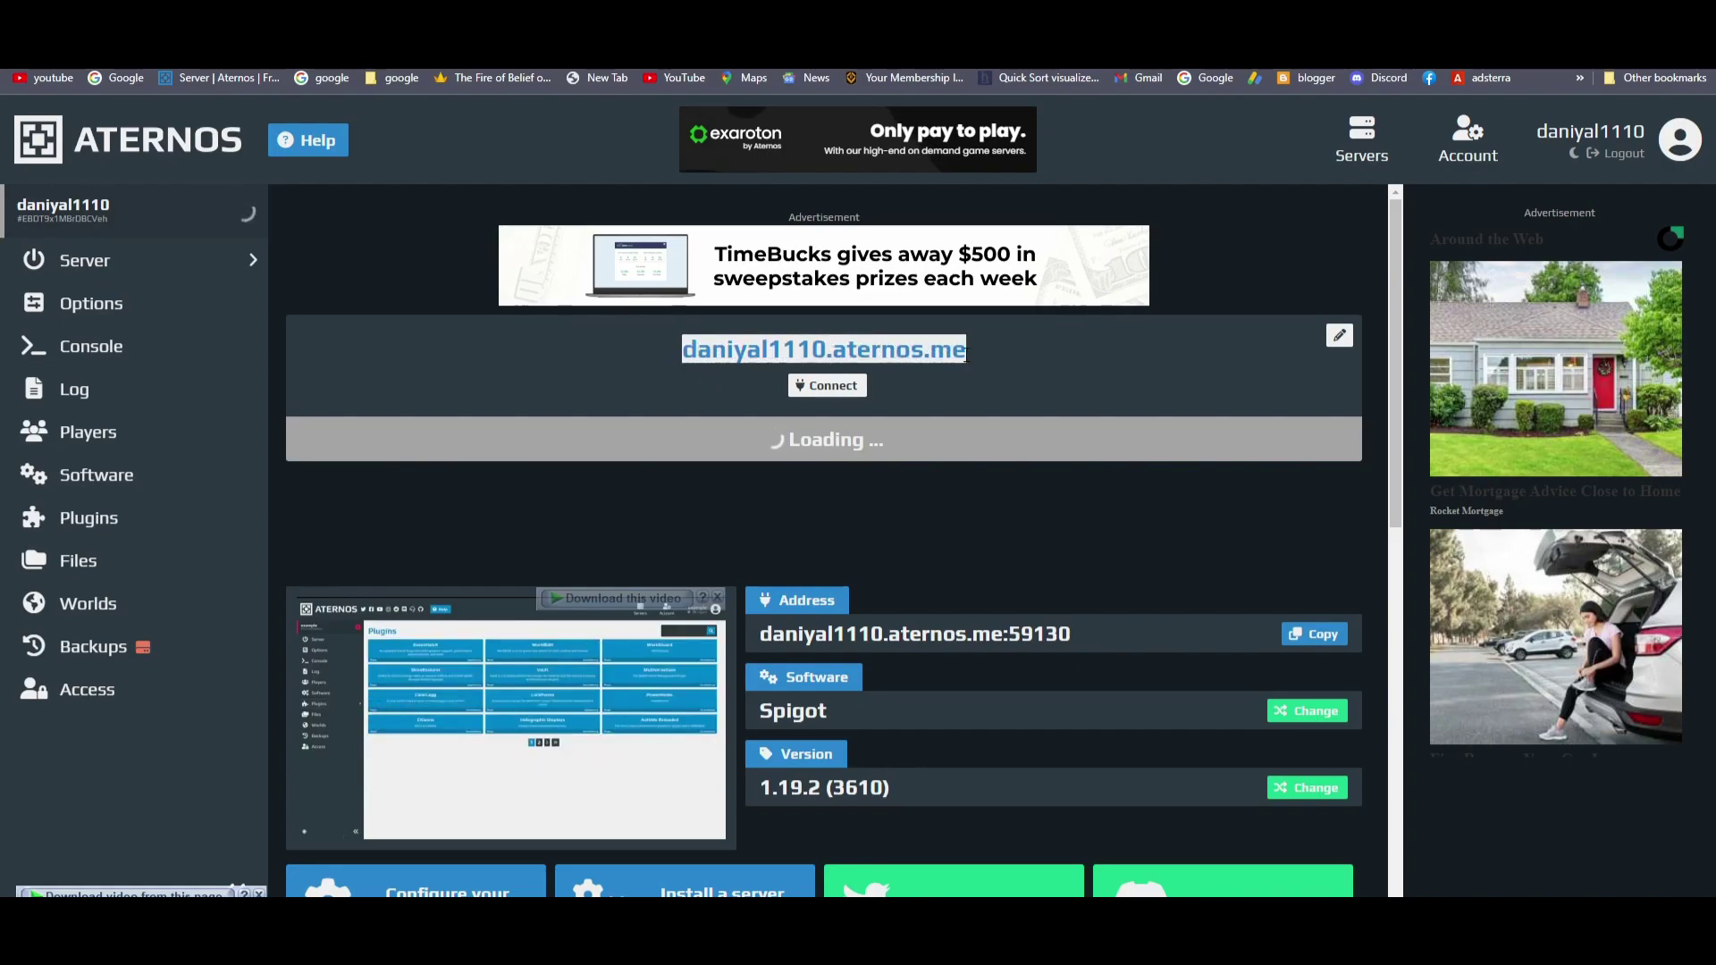
# Step: Switch to TLauncher and move its window up and left, with OptiFine 1.19.2 selected
pyautogui.hotkey('alt', 'Tab')
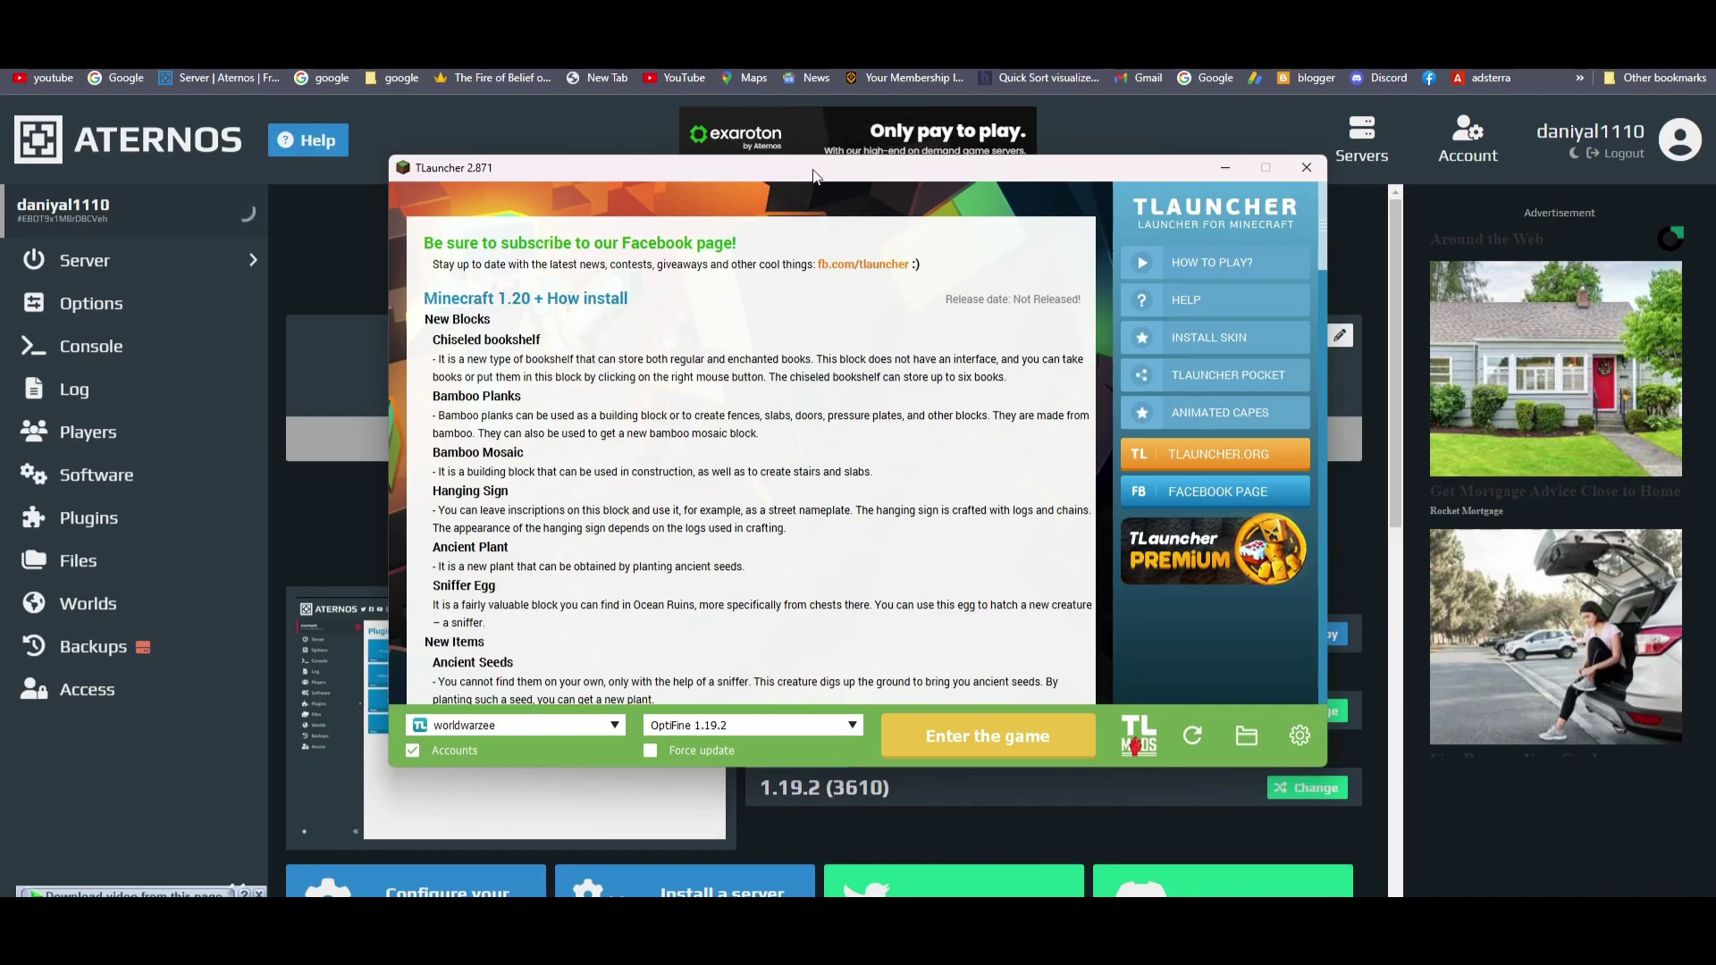
pyautogui.moveTo(813, 175); pyautogui.dragTo(583, 136)
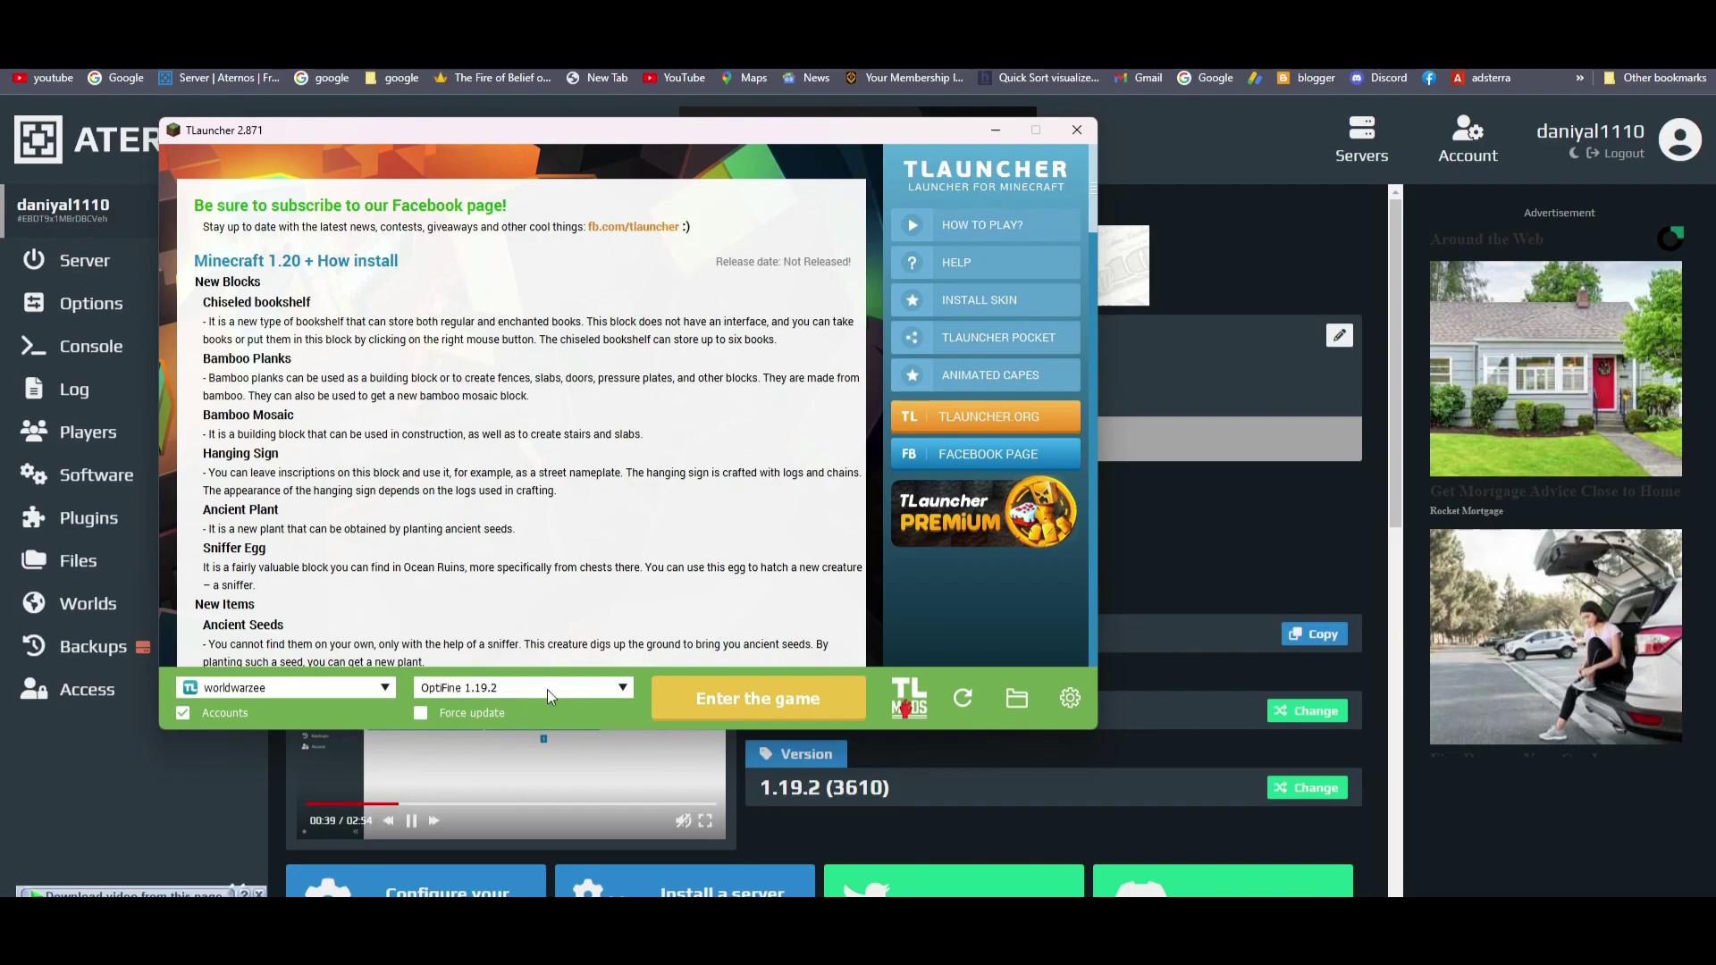
# Step: Launch Minecraft and add a multiplayer server named 'lag free' with the pasted Aternos address
pyautogui.click(691, 698)
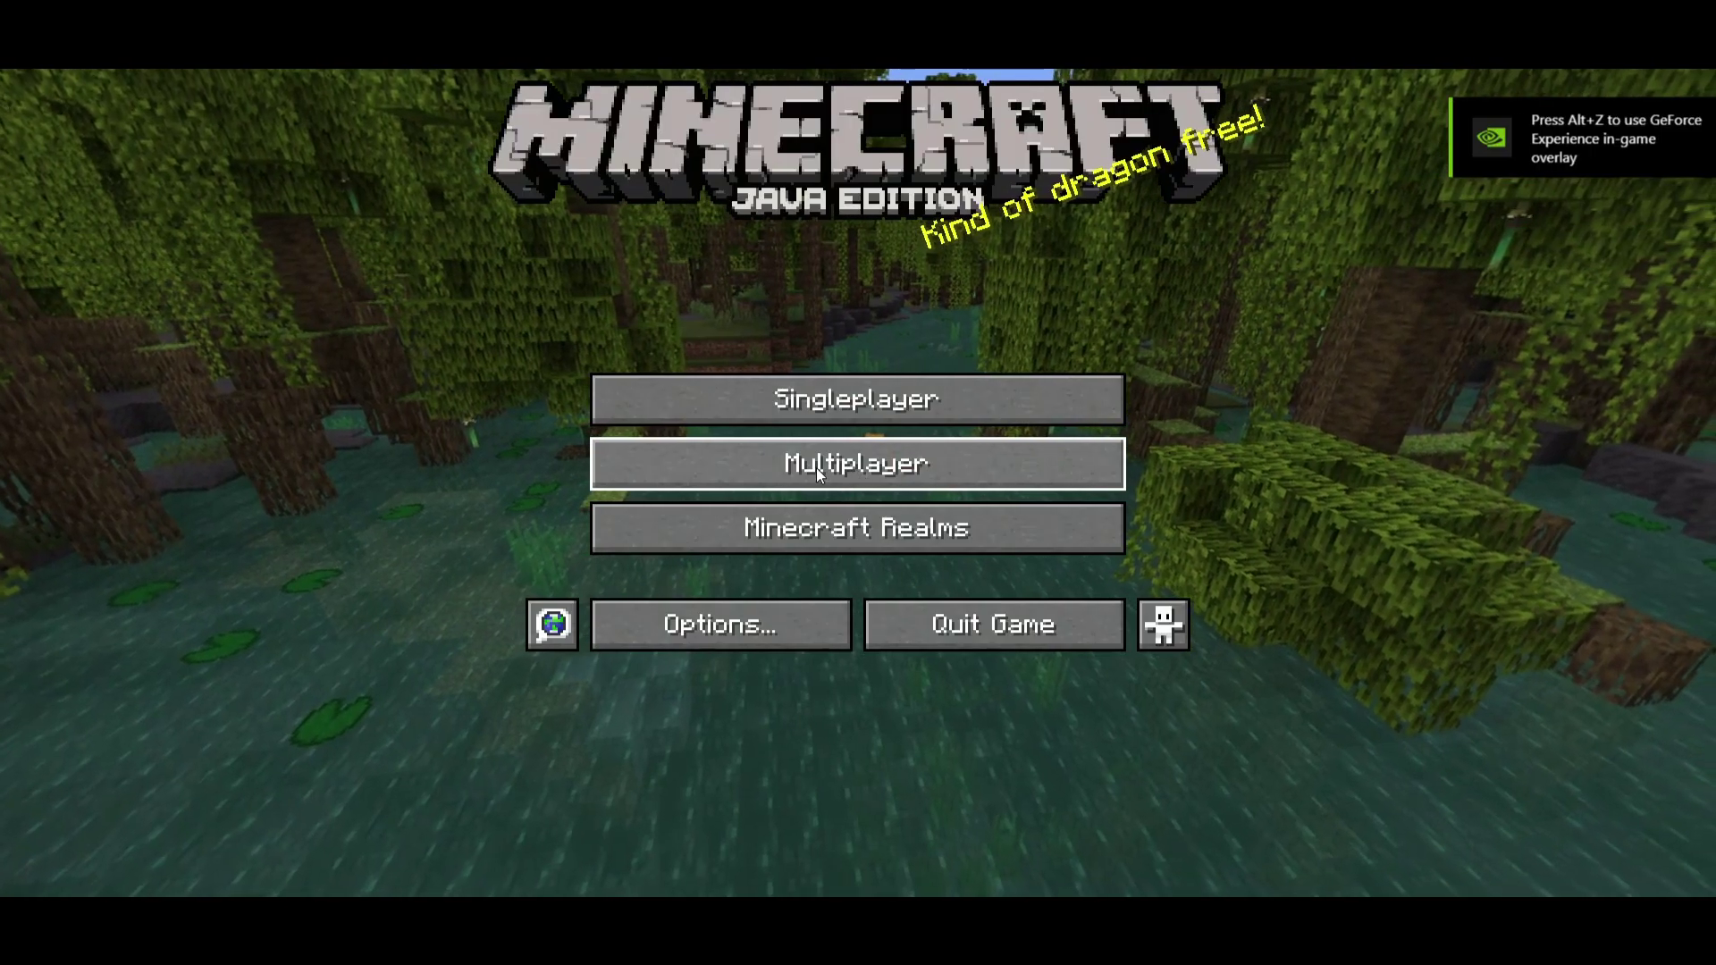
pyautogui.click(817, 466)
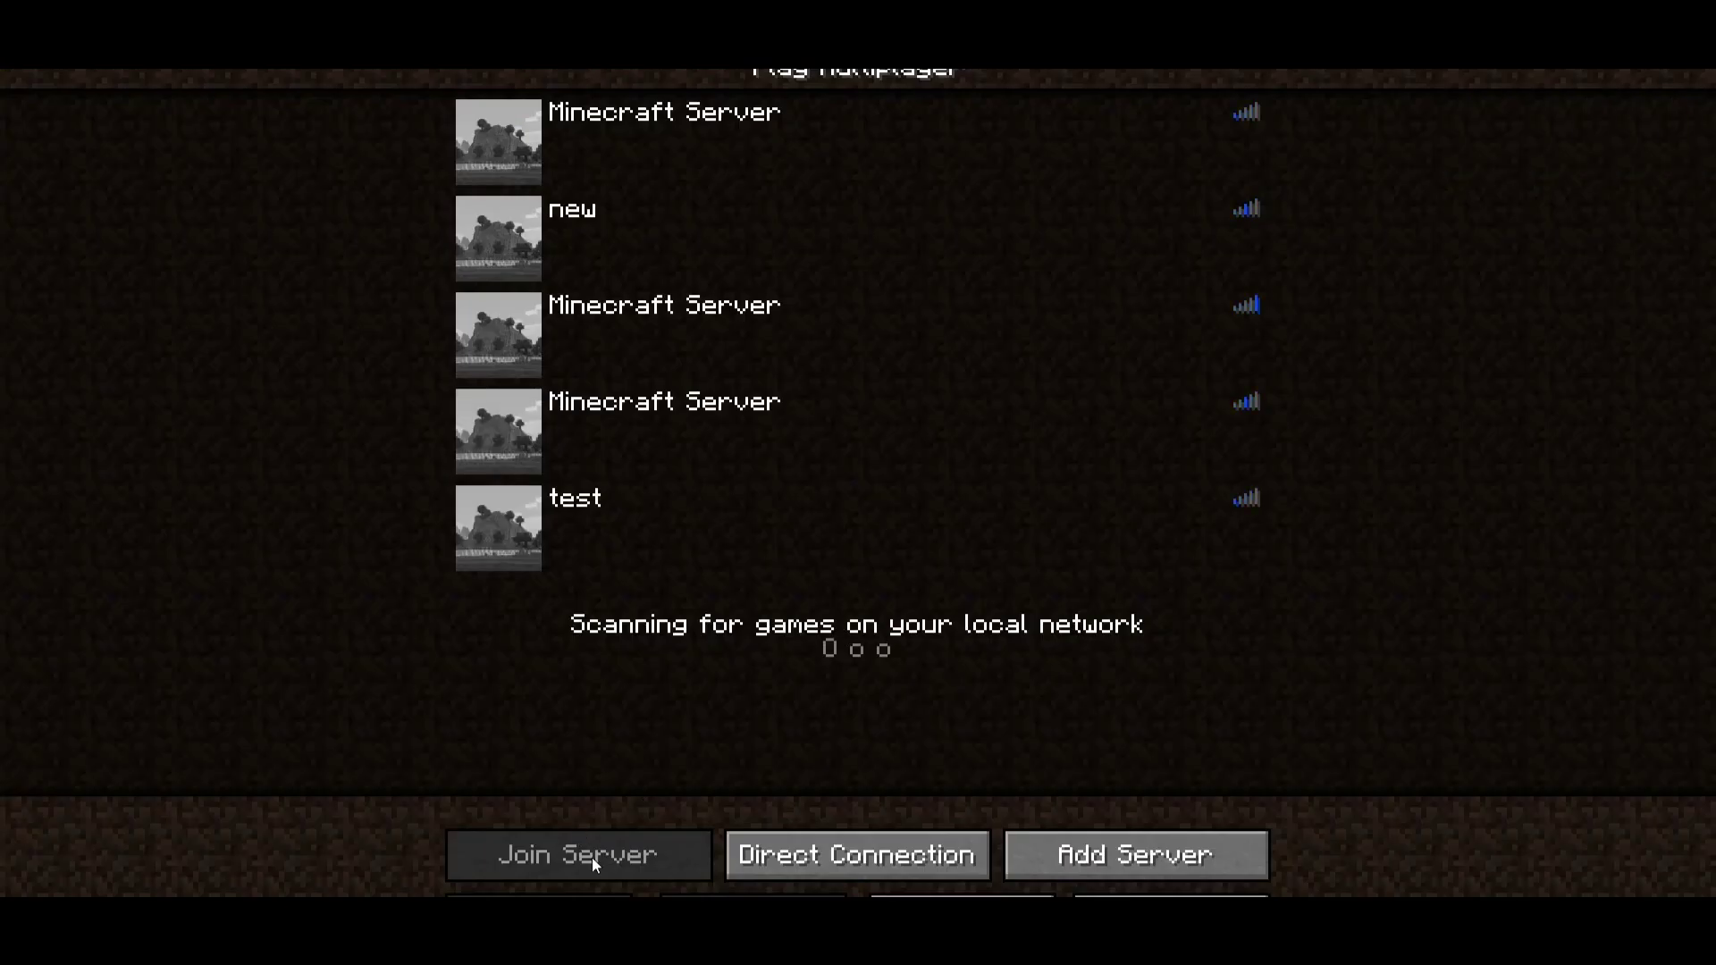
pyautogui.click(1127, 855)
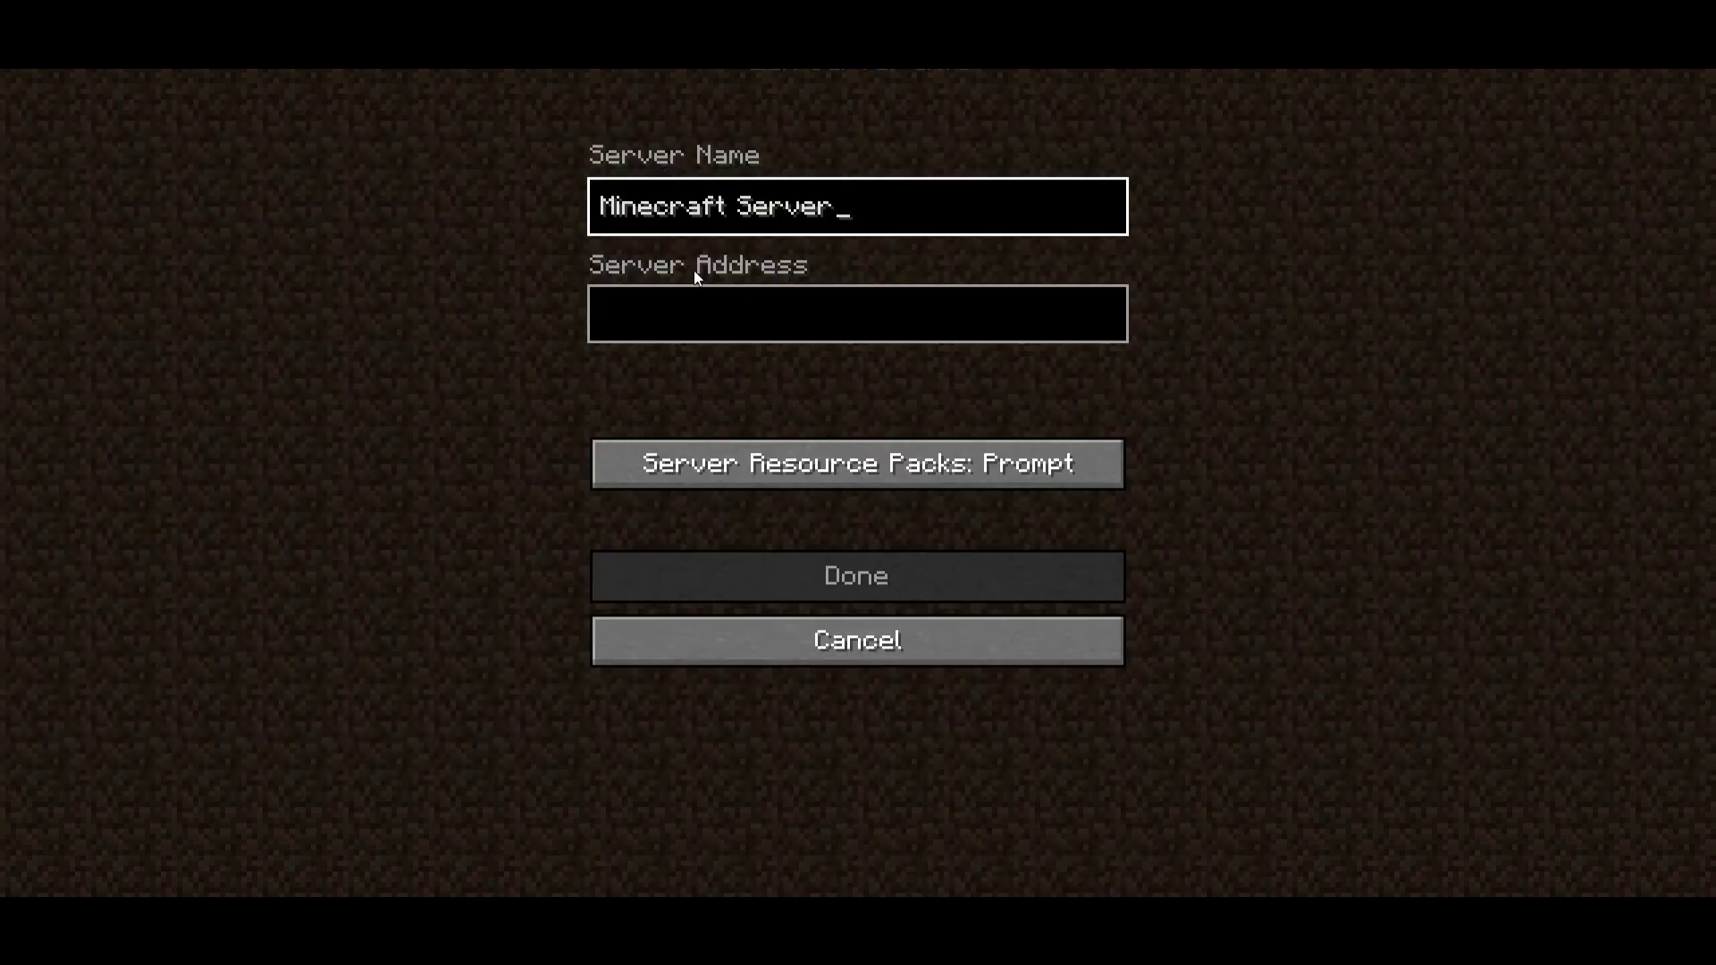
pyautogui.click(733, 308)
pyautogui.hotkey('ctrl', 'v')
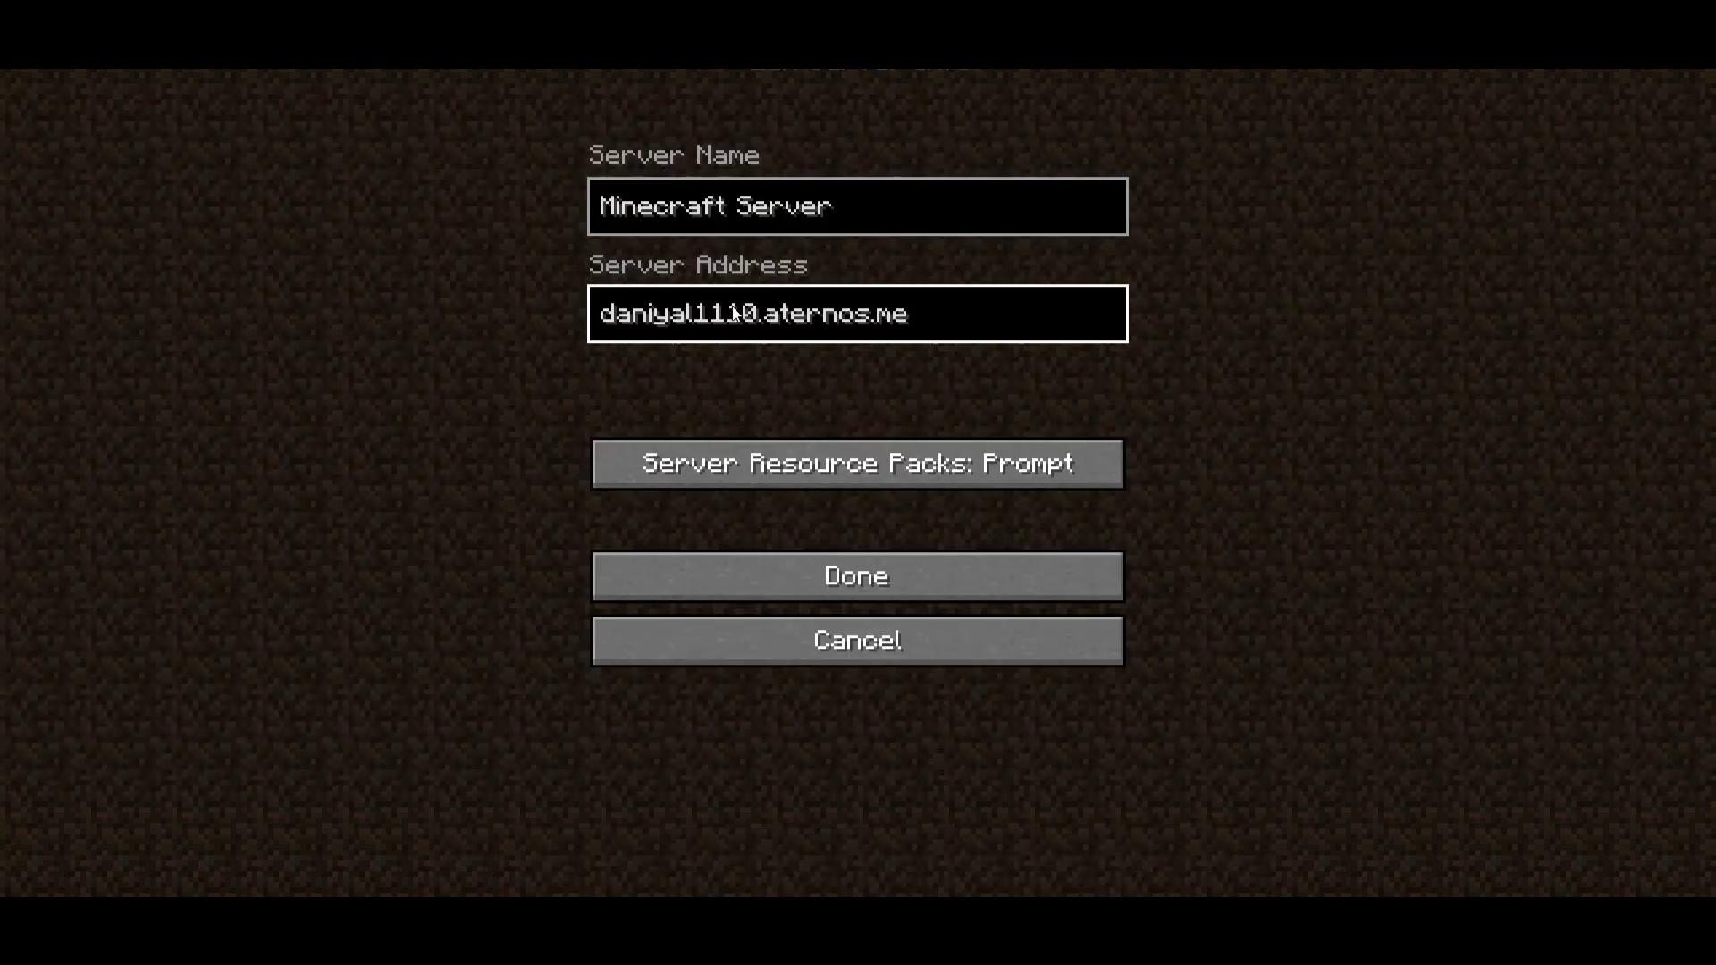
pyautogui.click(875, 211)
pyautogui.press('BackSpace')
pyautogui.press('BackSpace')
pyautogui.press('BackSpace')
pyautogui.press('BackSpace')
pyautogui.press('BackSpace')
pyautogui.press('BackSpace')
pyautogui.press('BackSpace')
pyautogui.press('BackSpace')
pyautogui.press('BackSpace')
pyautogui.press('BackSpace')
pyautogui.press('BackSpace')
pyautogui.press('BackSpace')
pyautogui.press('BackSpace')
pyautogui.press('BackSpace')
pyautogui.press('BackSpace')
pyautogui.press('BackSpace')
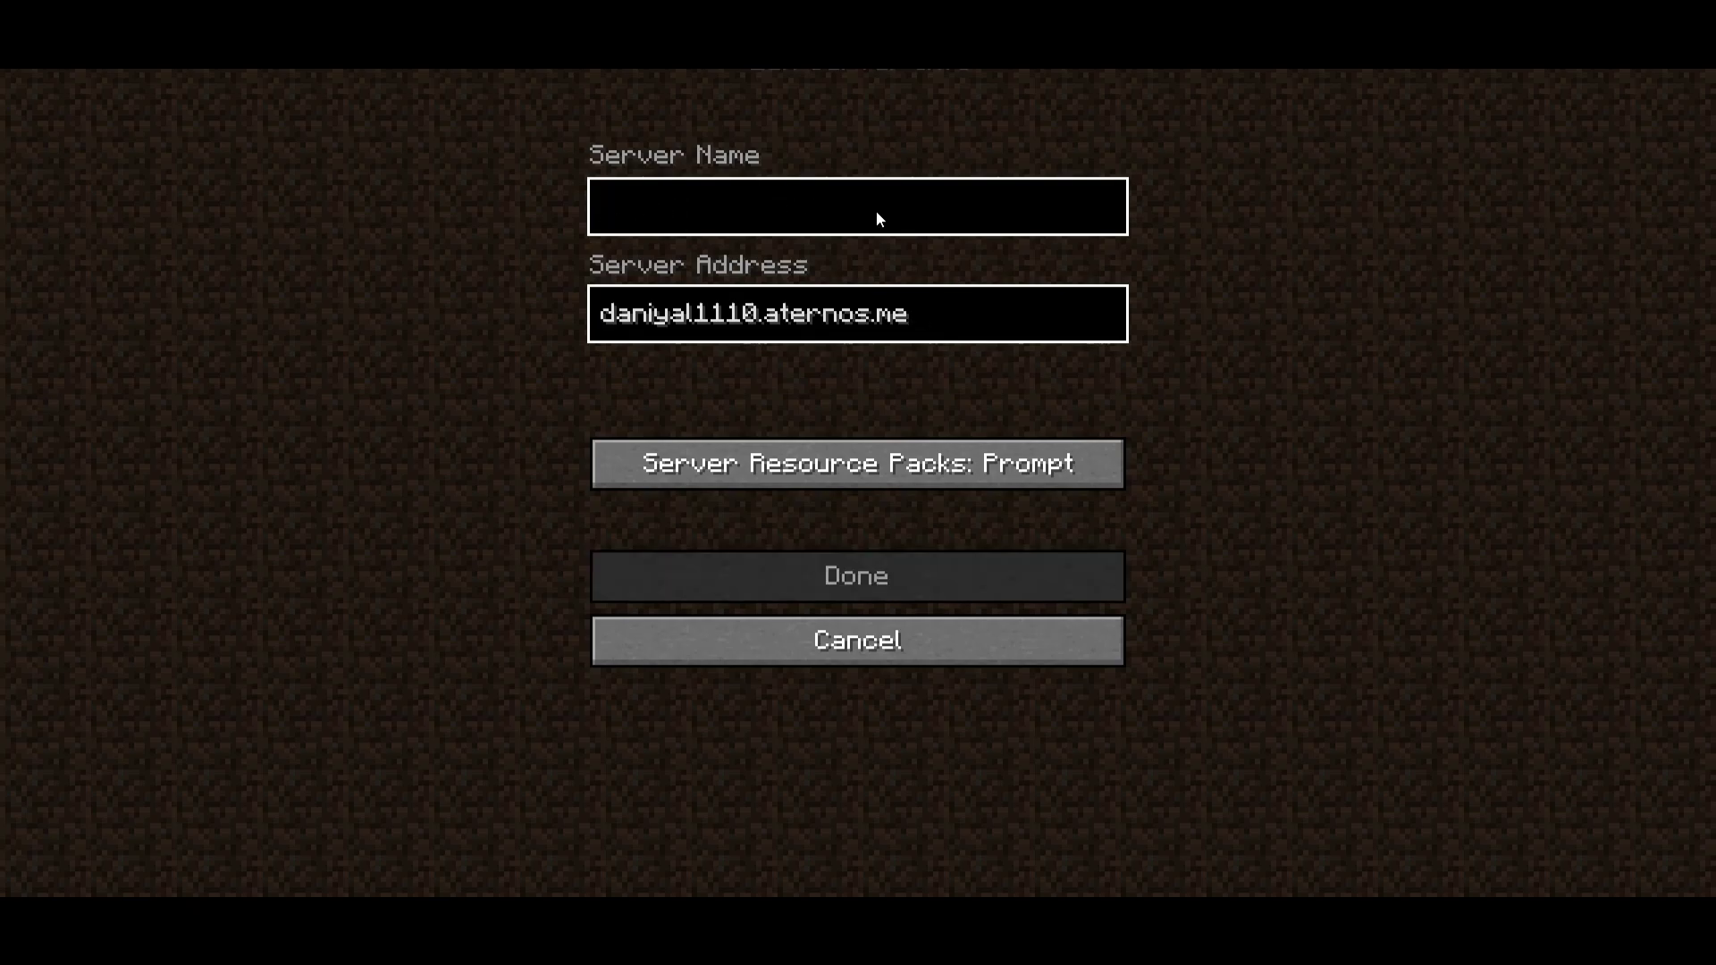
pyautogui.write('lag f')
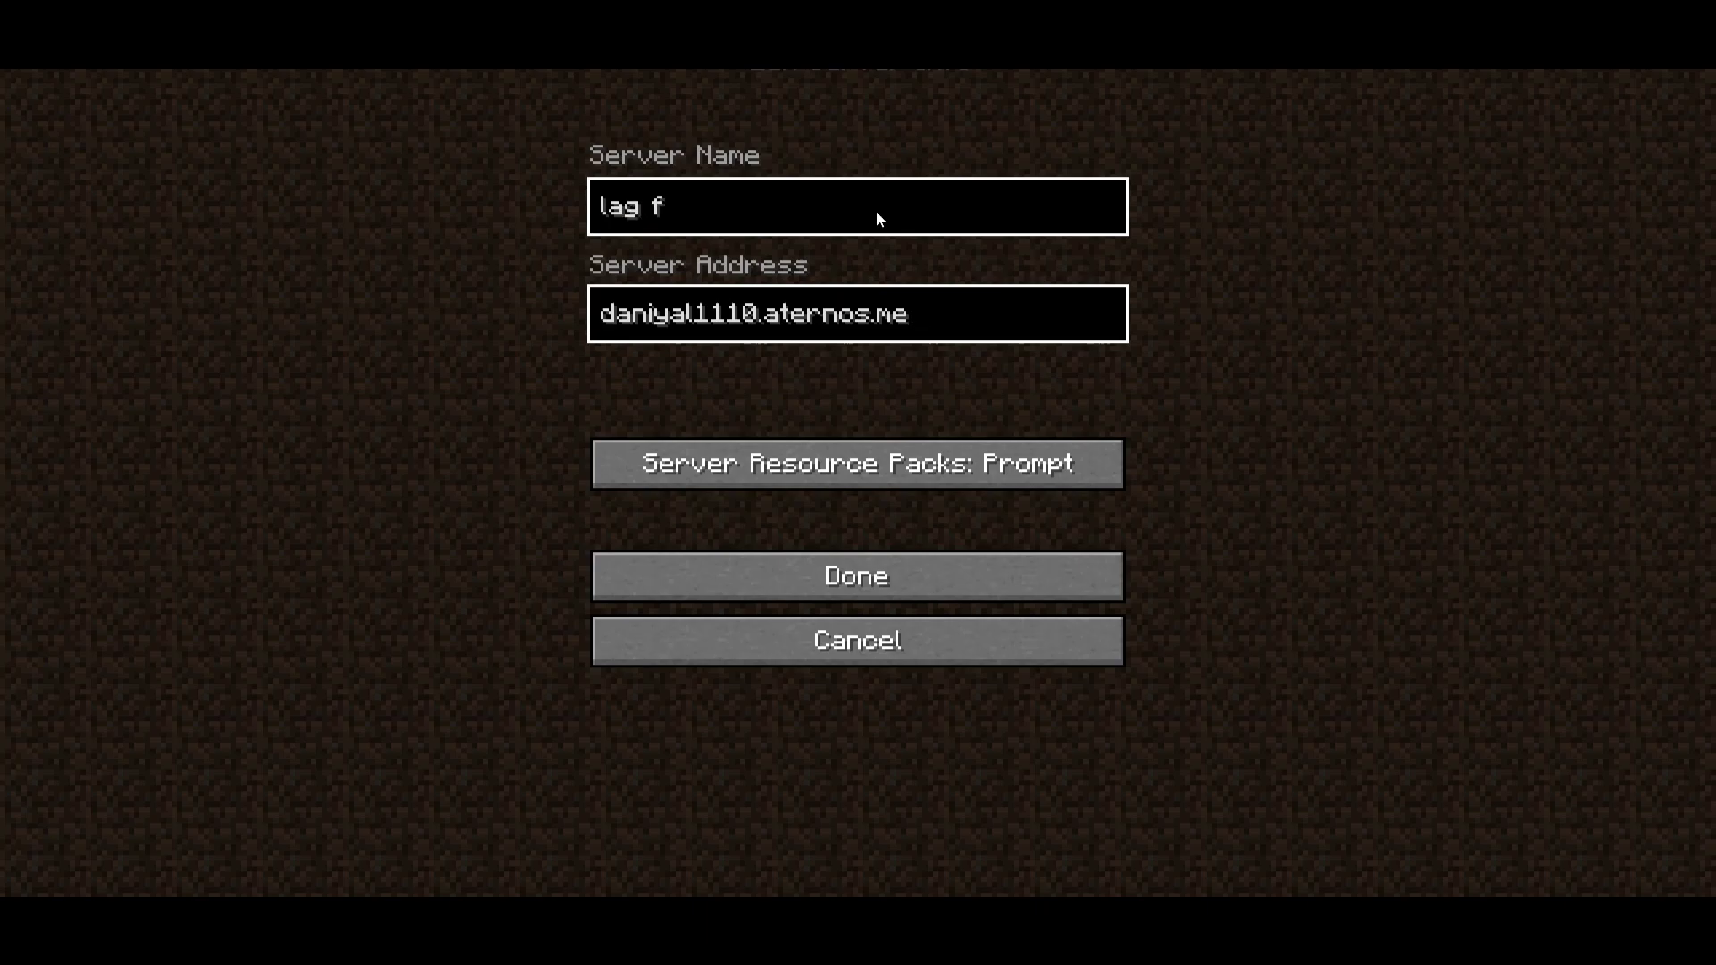
pyautogui.write('ree')
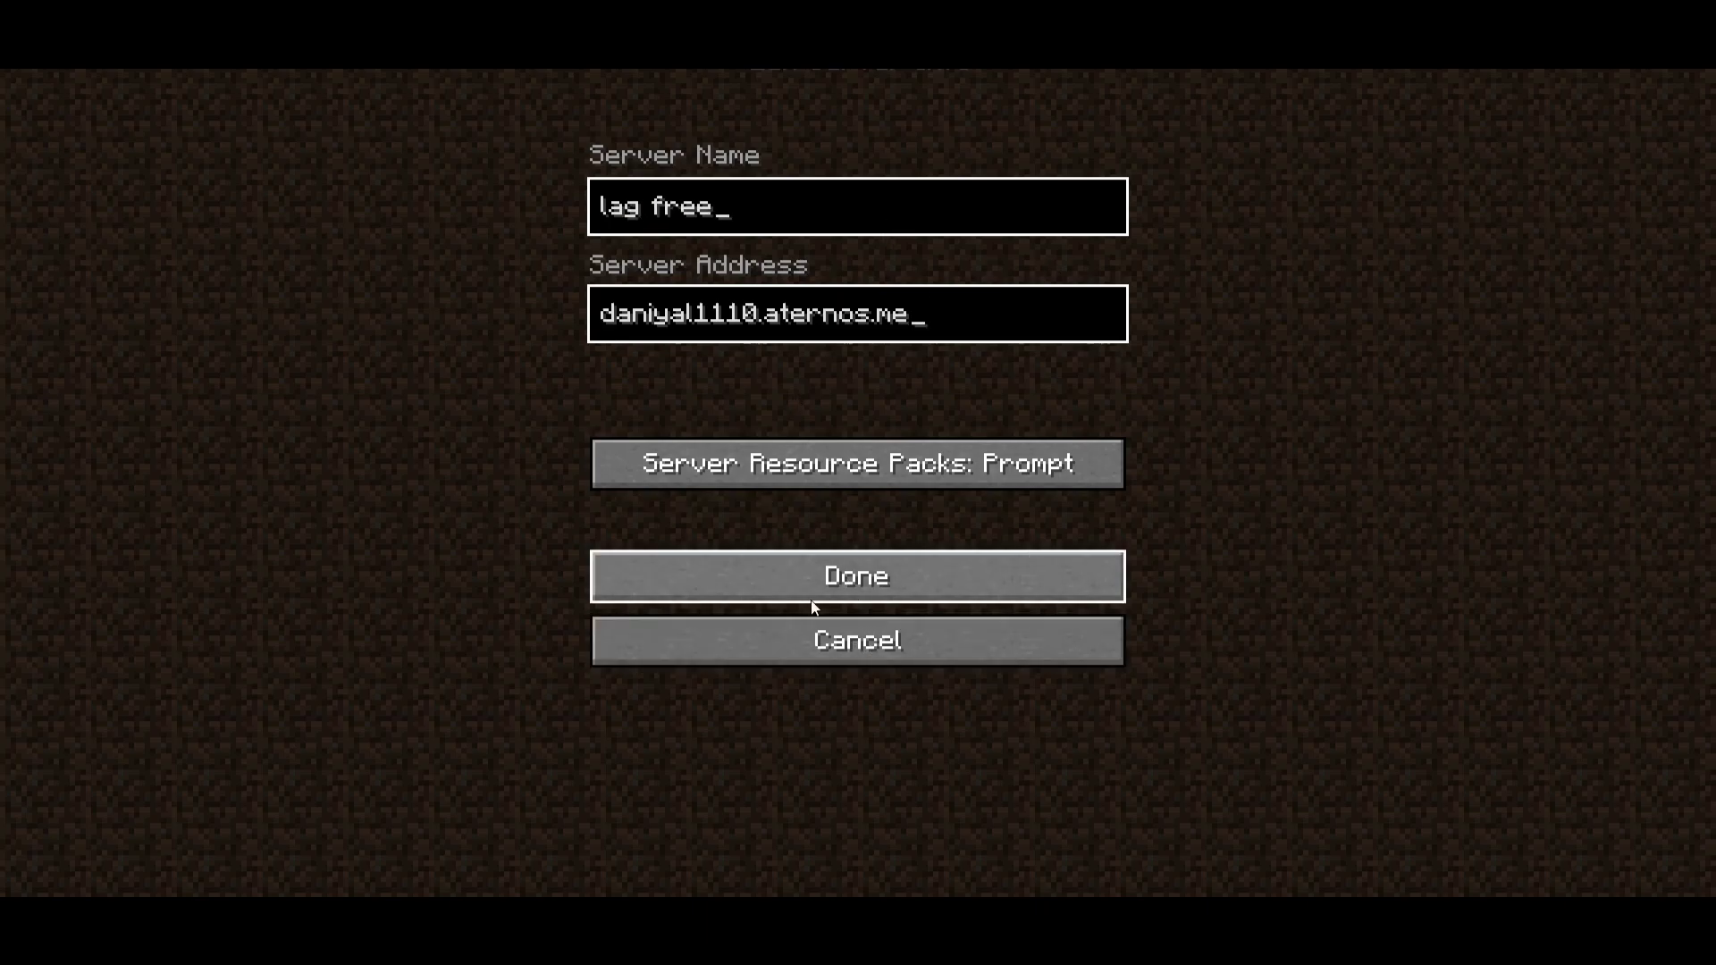
pyautogui.click(904, 575)
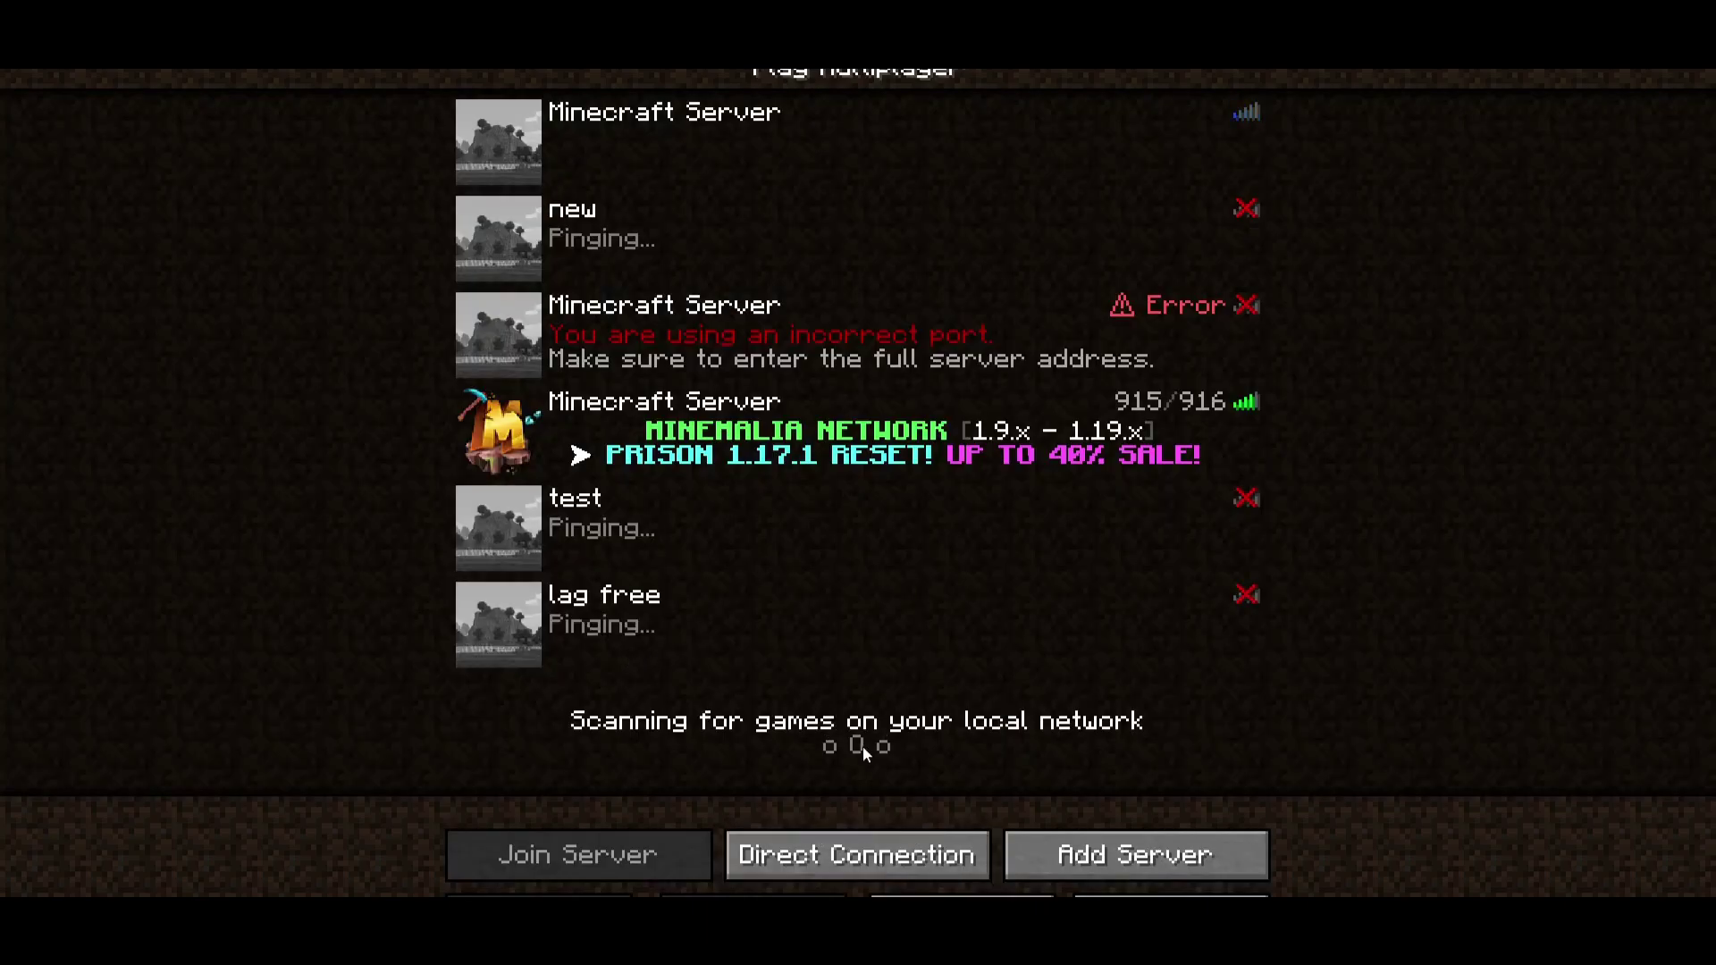